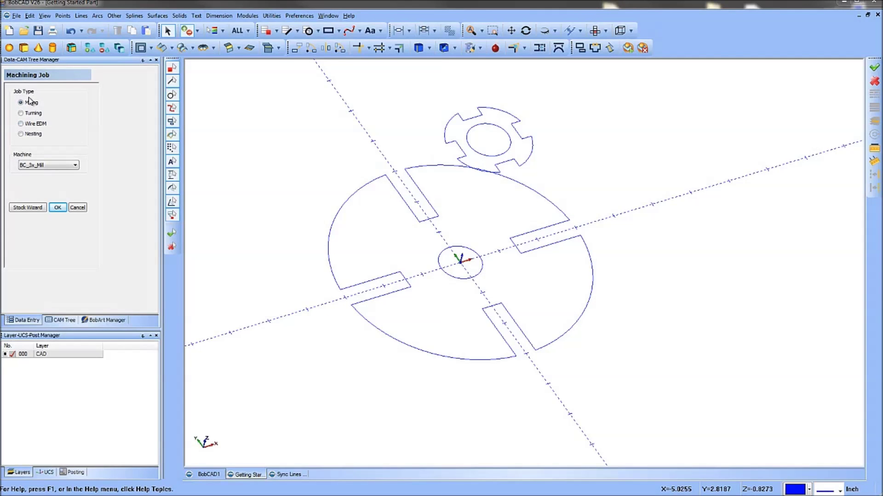
Create a Wire EDM machining job using the Sodick_Mark_21 machine
click(21, 124)
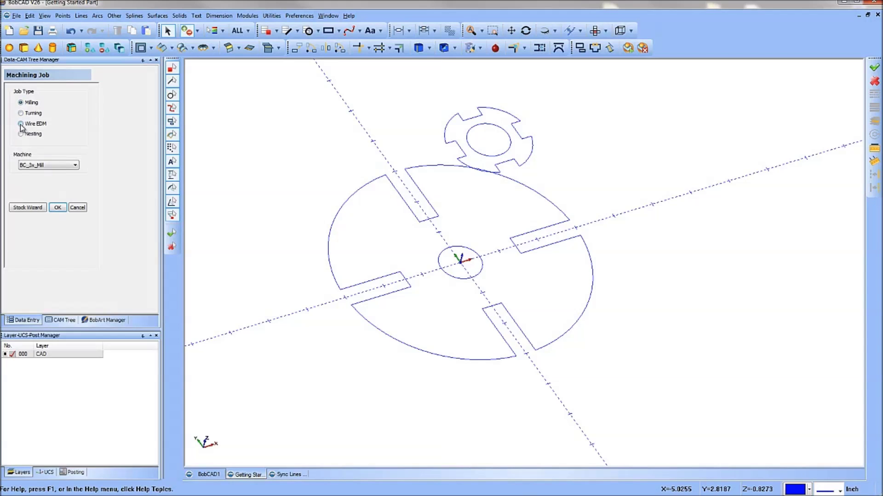
click(46, 166)
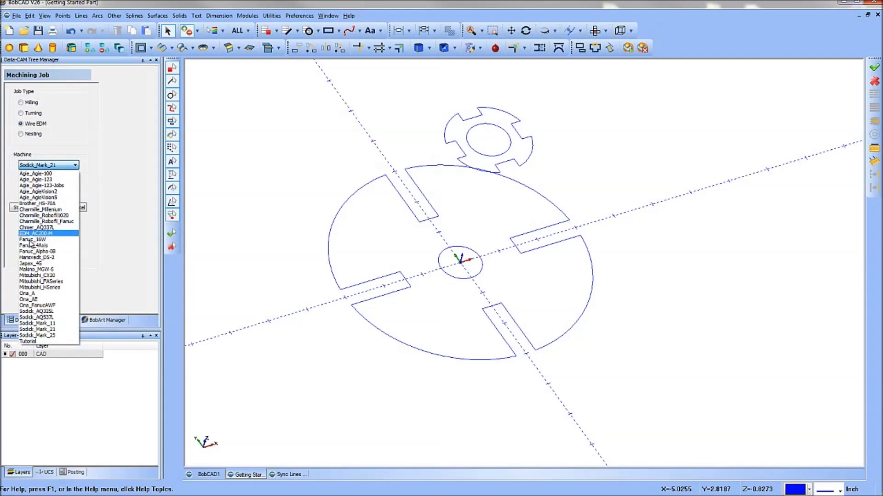
click(42, 330)
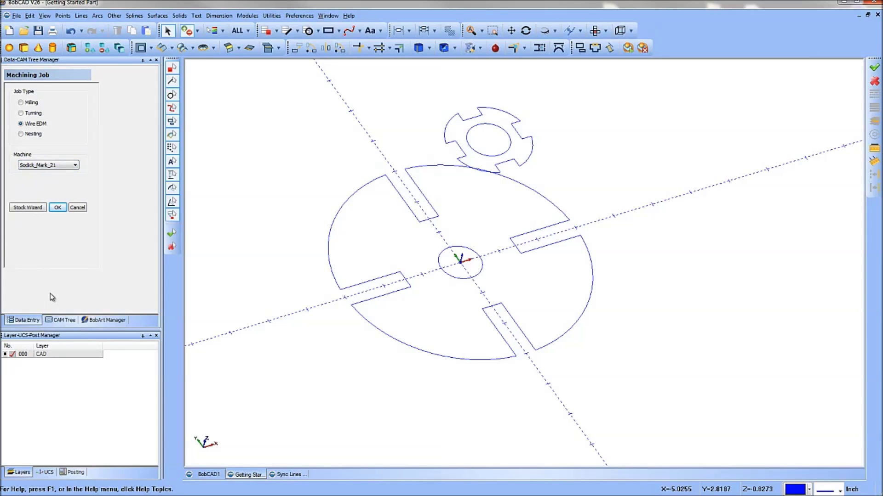
click(57, 208)
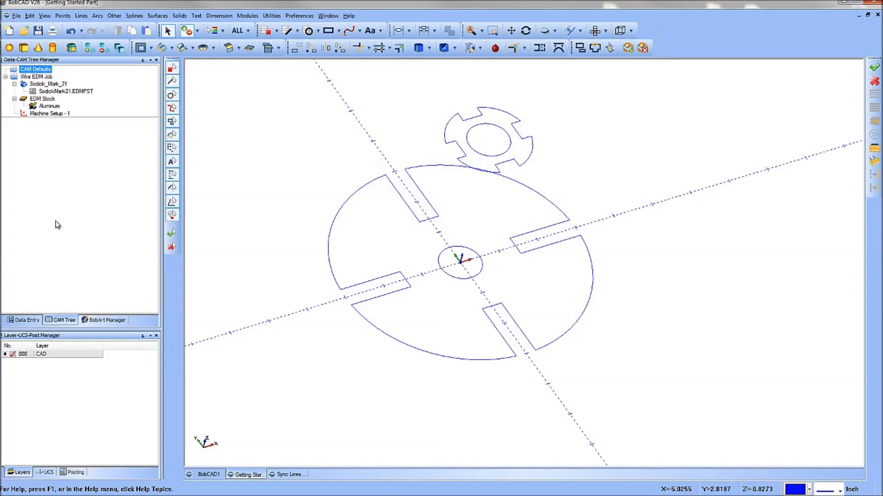
Open the current settings of the CAM Defaults and set the machine make to Sodick_Mark_21
click(29, 70)
right_click(38, 71)
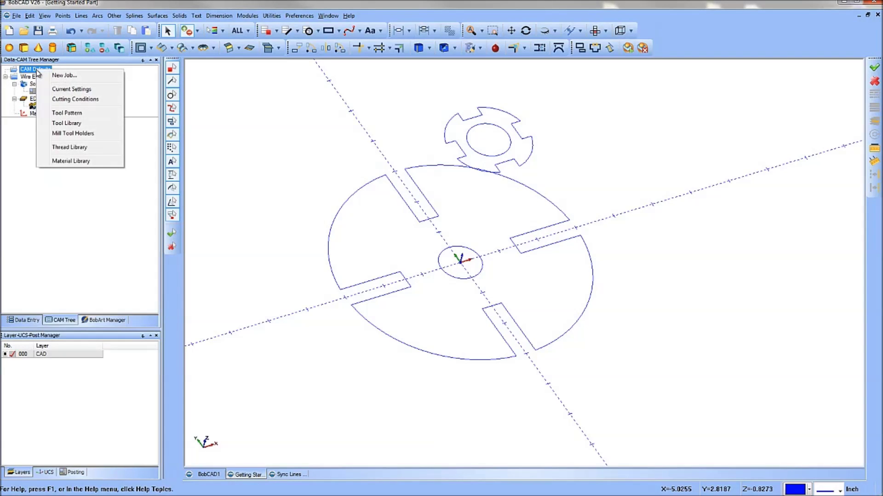
click(57, 89)
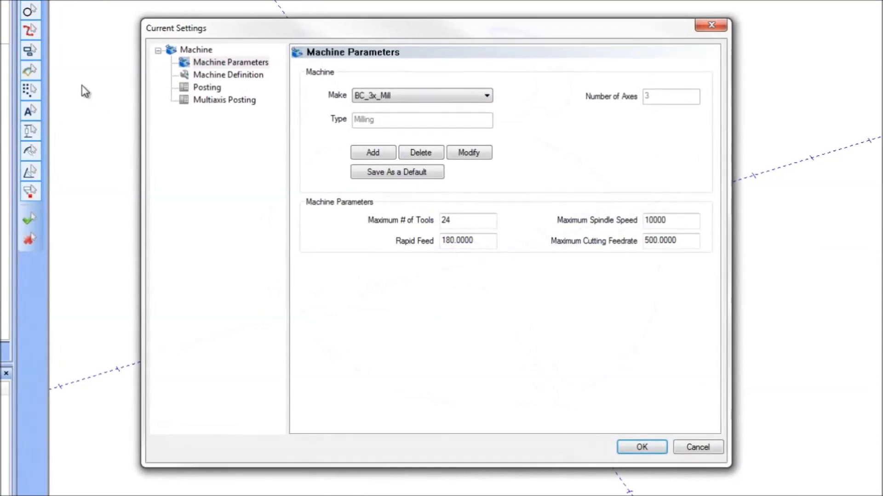
click(420, 97)
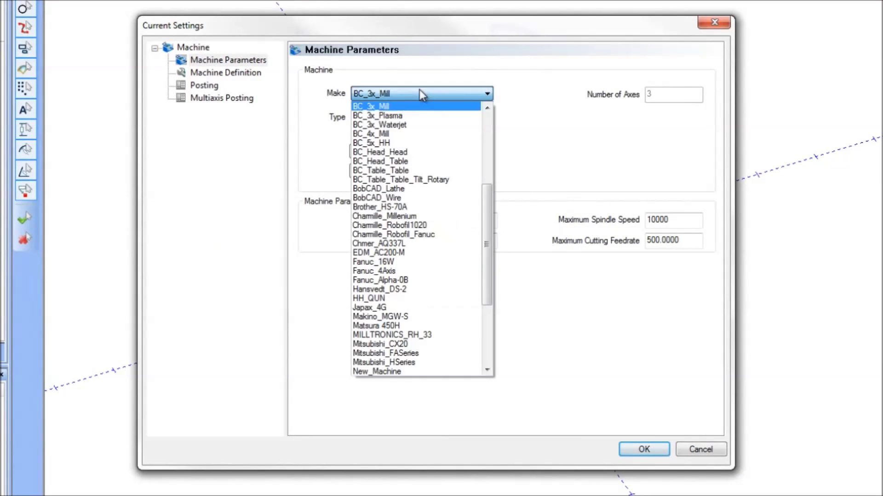
scroll(412, 275, down, 3)
scroll(412, 275, down, 2)
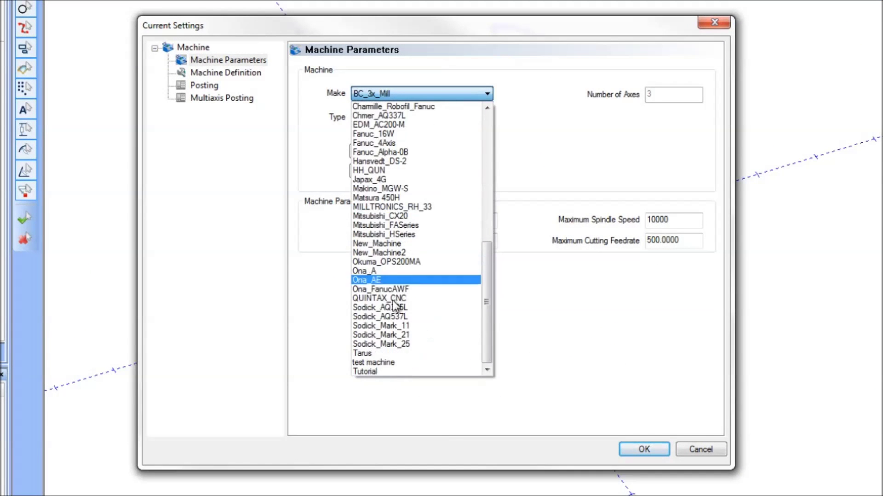
click(389, 341)
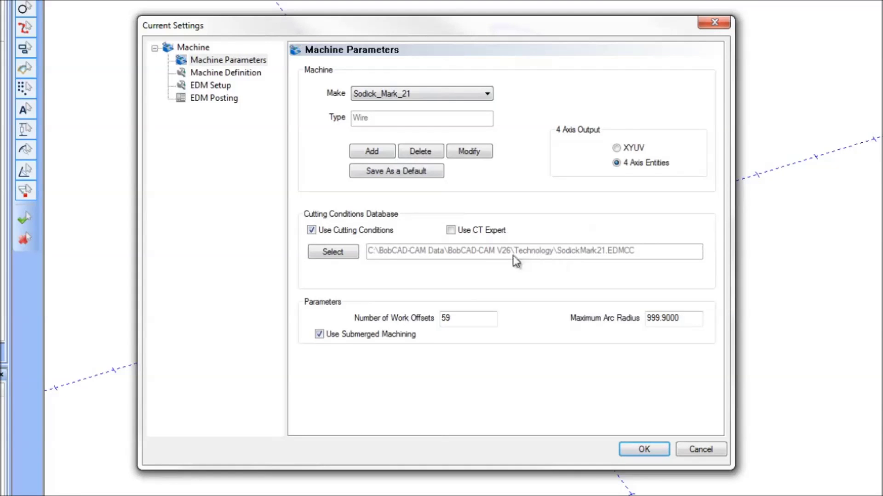
Check the cutting conditions database option and the number of work offsets in the default machine parameters
click(311, 230)
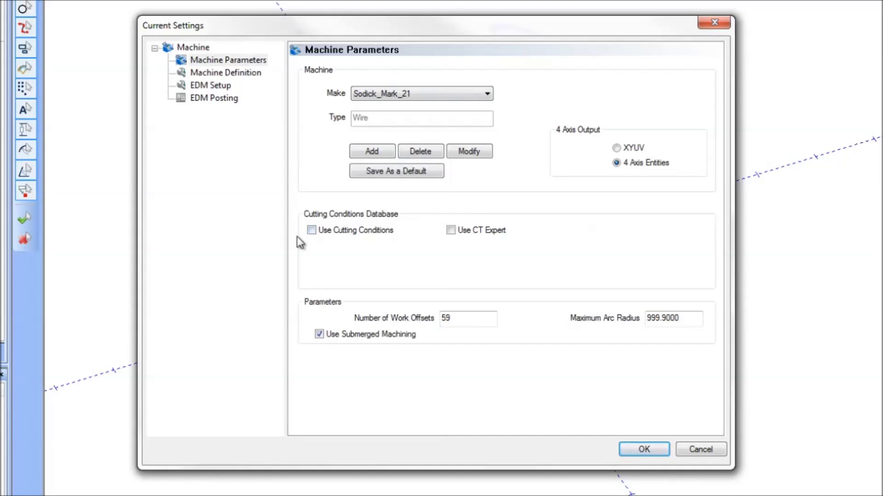
click(312, 230)
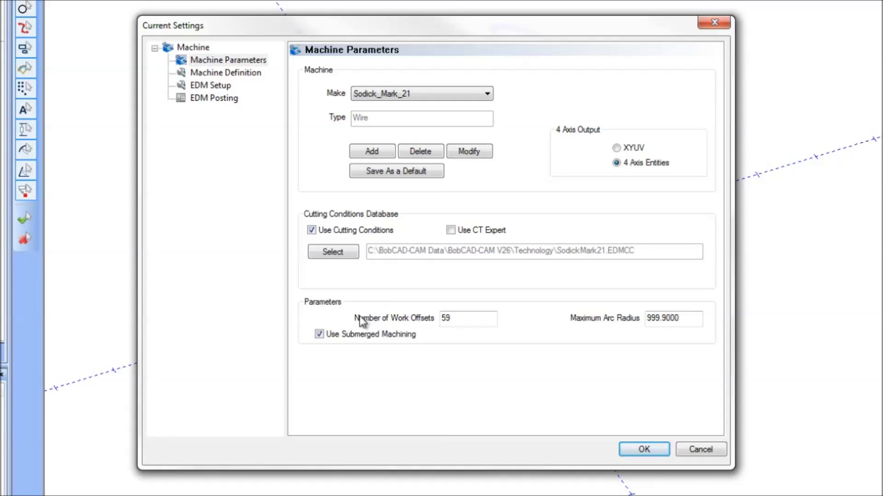
double_click(446, 318)
click(475, 322)
click(236, 65)
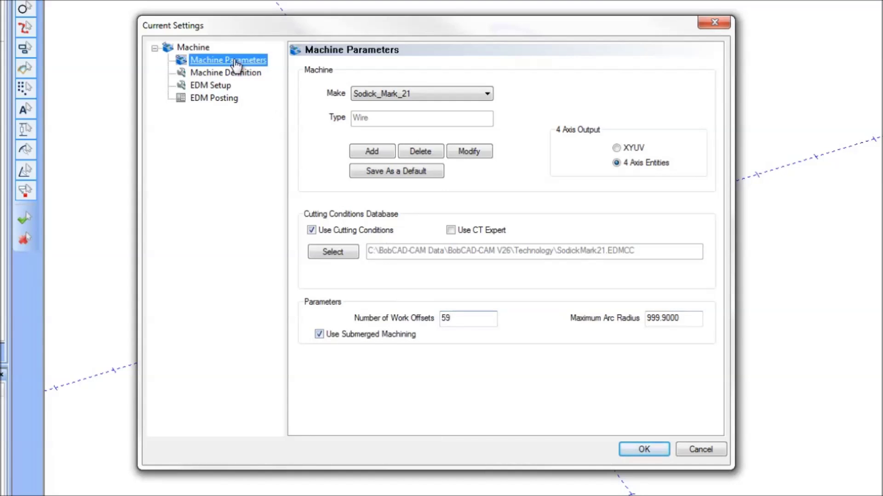
Review the machine definition, then the maximum taper and guide location parameters in the EDM setup
click(235, 74)
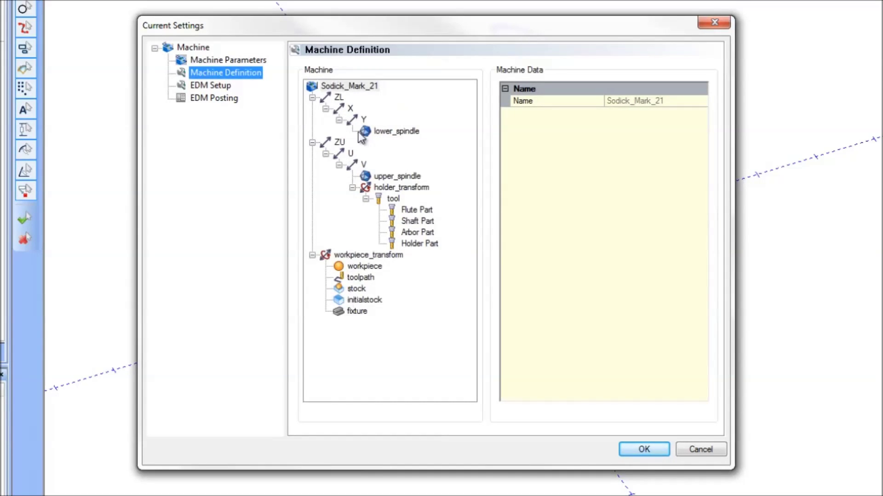
click(217, 86)
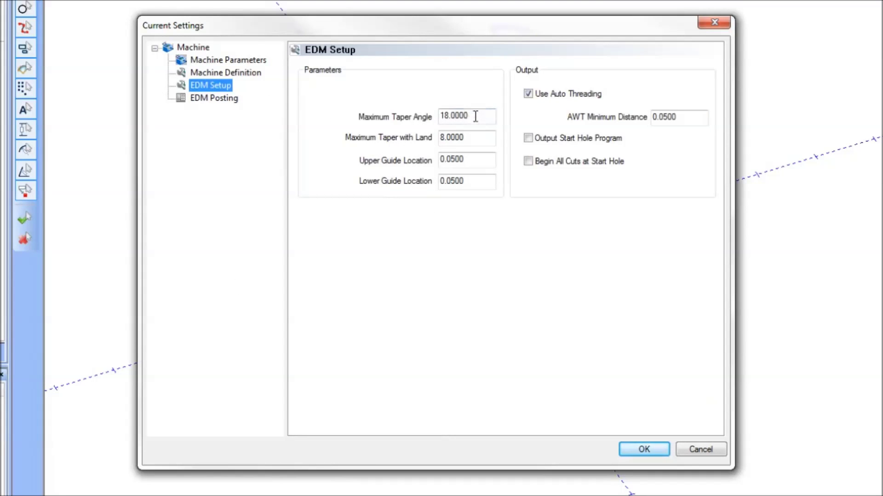
drag(476, 115, 433, 117)
drag(475, 137, 427, 142)
drag(481, 161, 419, 168)
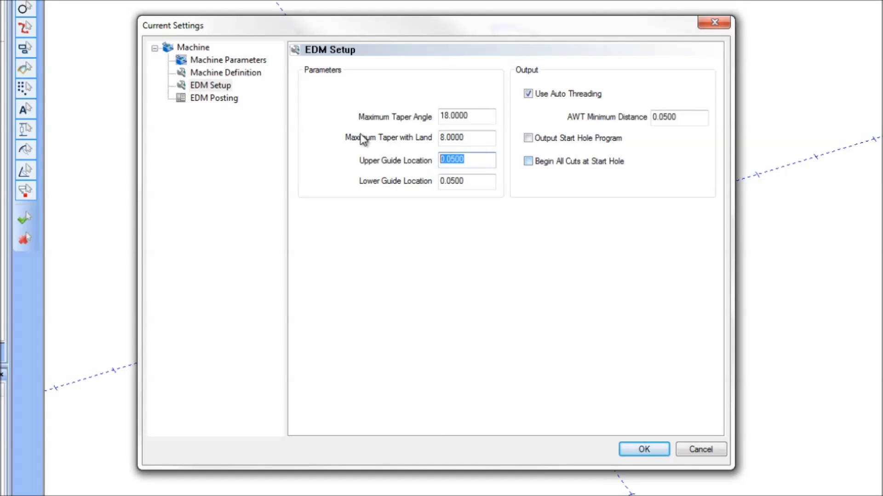
Choose SodickMark21.EDMPST as the post processor in the default EDM posting settings
click(230, 97)
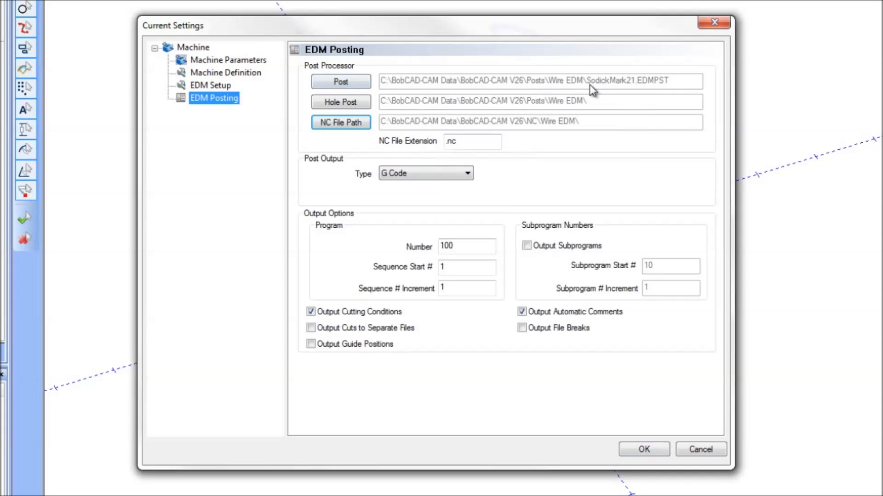
click(355, 79)
click(400, 294)
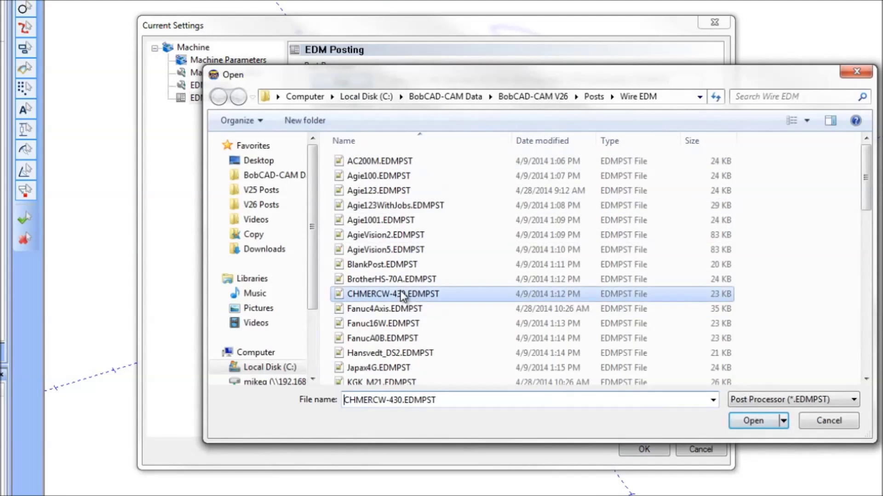
scroll(399, 291, down, 7)
scroll(395, 291, down, 4)
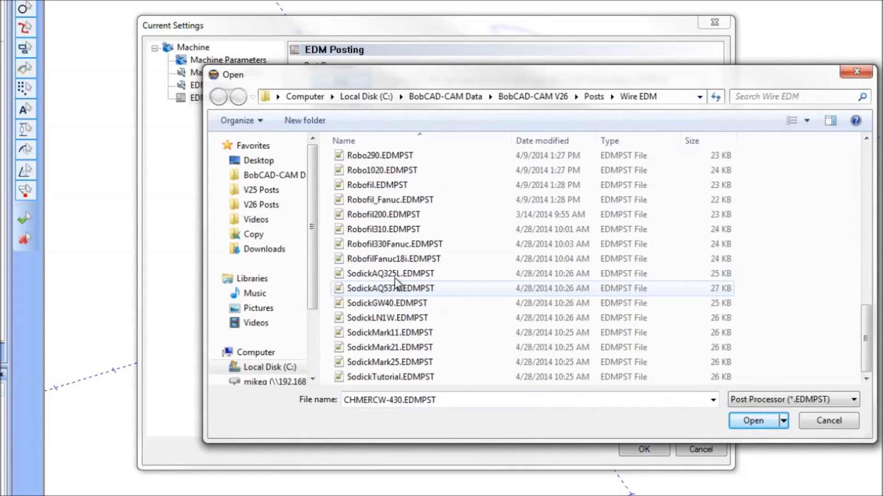
double_click(631, 348)
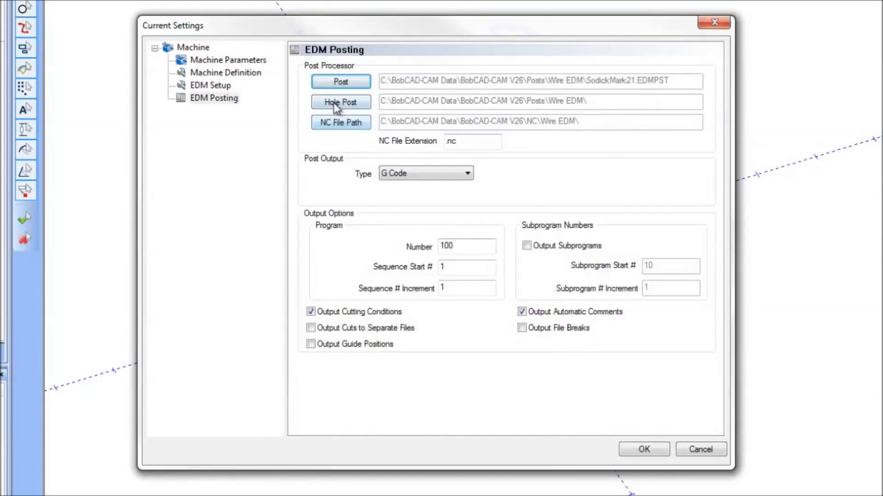
Examine the available hole post files, the NC file extension and the post output types
click(349, 102)
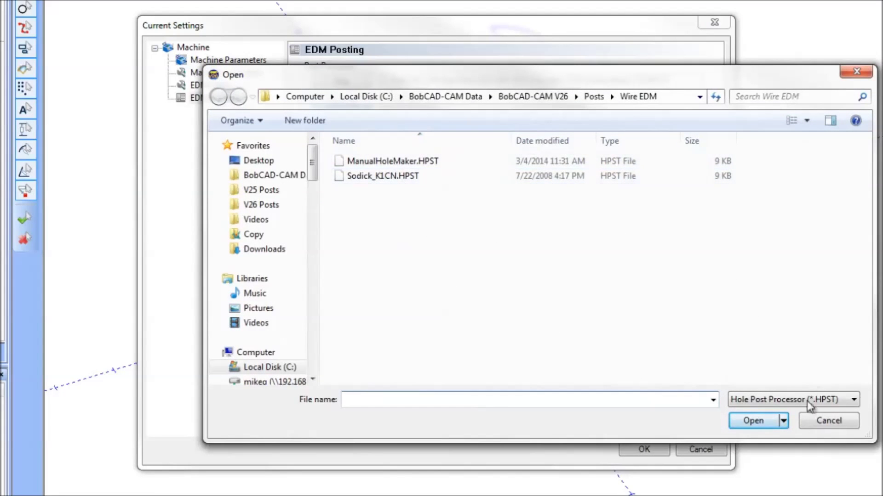
click(825, 421)
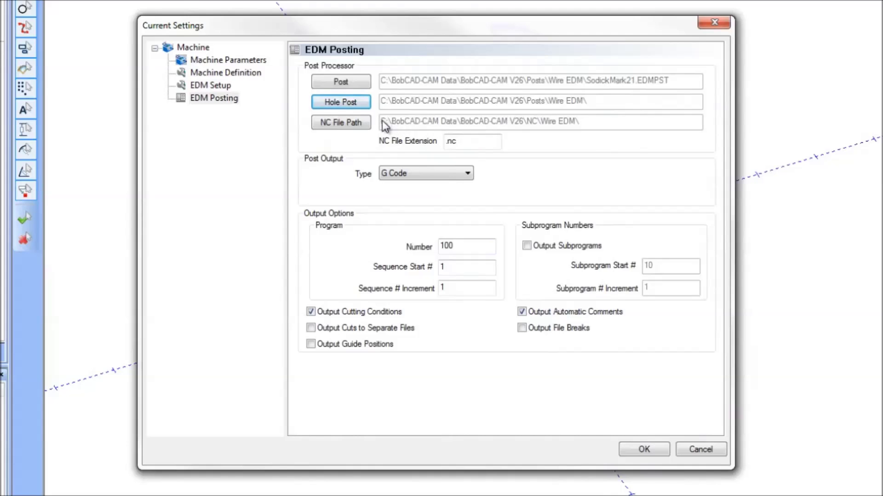
double_click(443, 143)
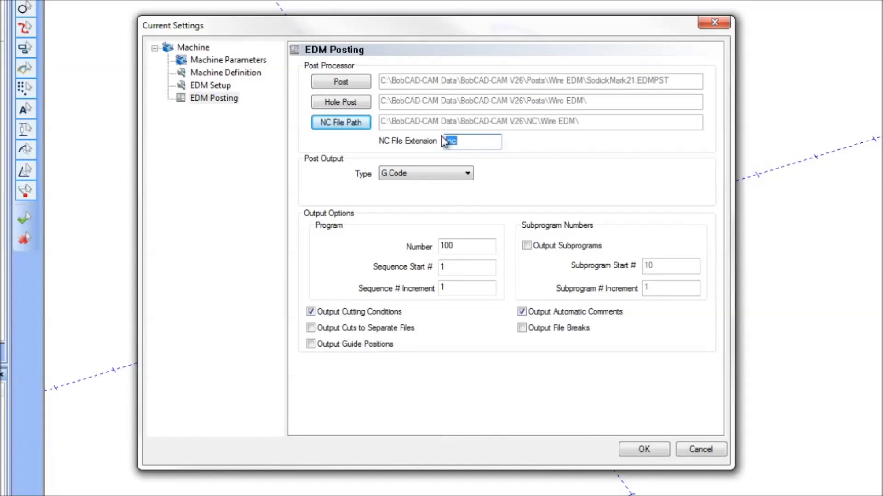
click(418, 174)
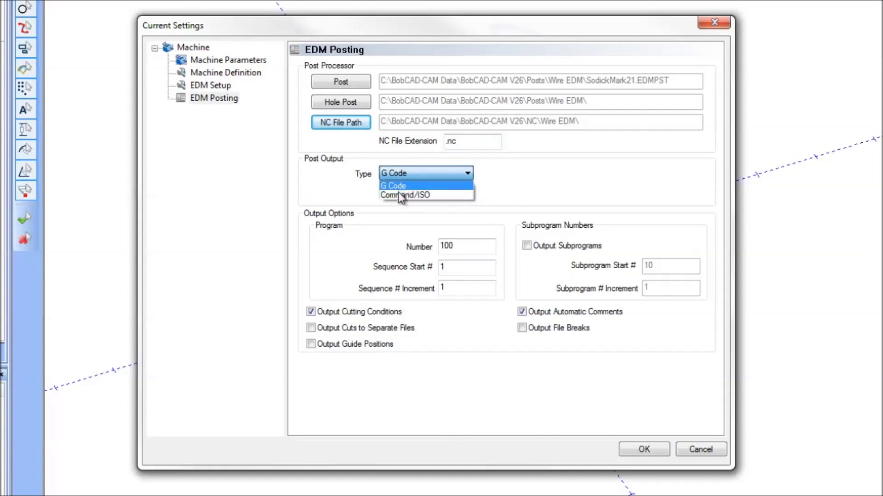
click(510, 198)
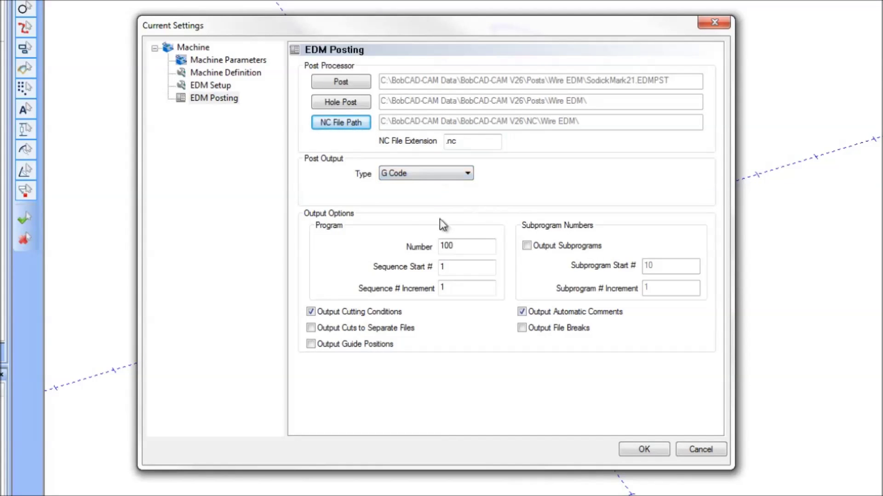
Review the program numbering and subprogram output options, leave Output Subprograms off, and accept the default settings
click(458, 246)
drag(458, 245, 438, 269)
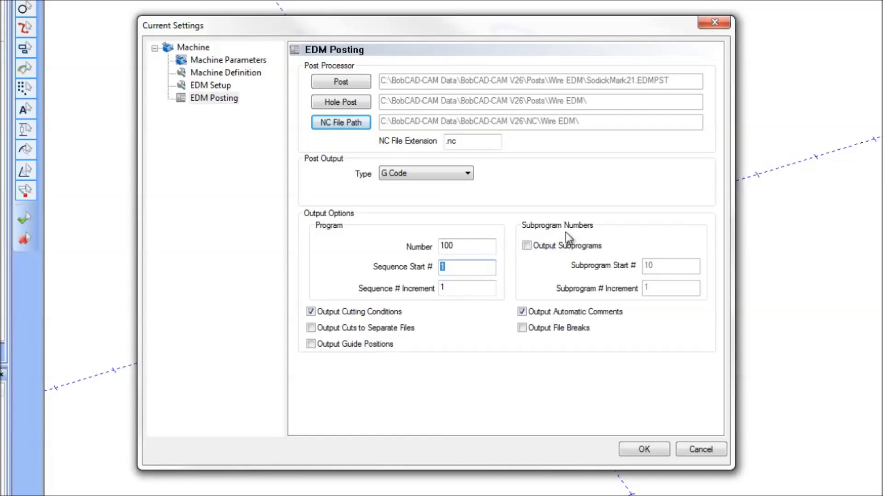
click(527, 247)
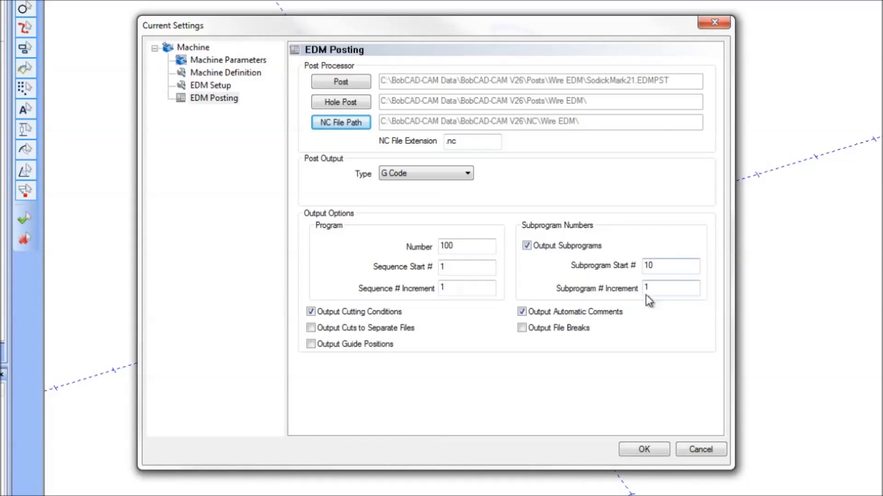
click(526, 246)
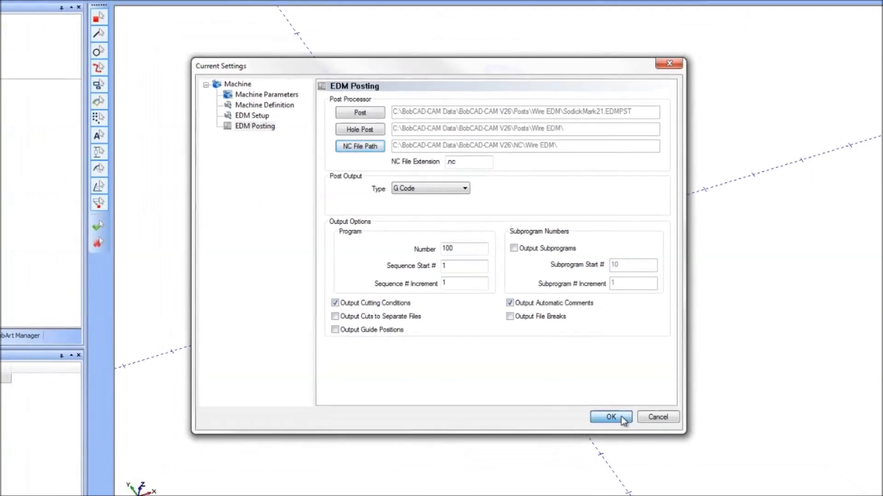
click(652, 449)
Review the Wire EDM job's own current settings, covering machine parameters, EDM setup and EDM posting
click(35, 77)
right_click(35, 78)
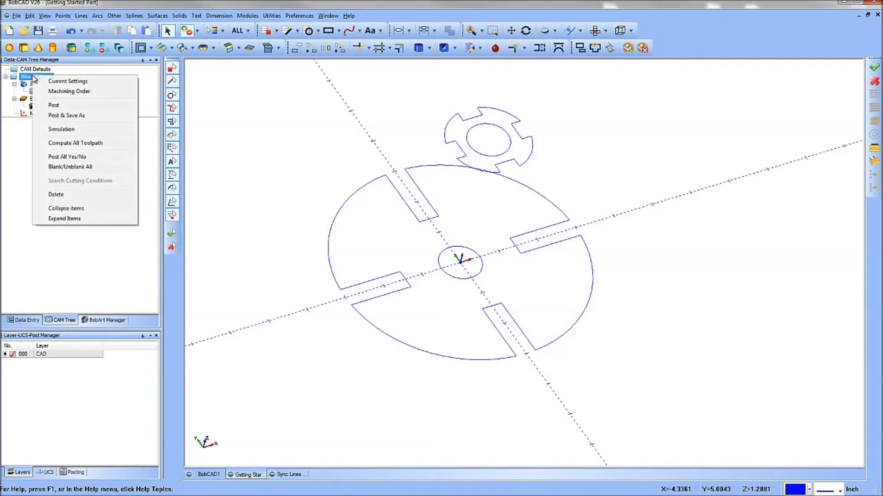
click(50, 83)
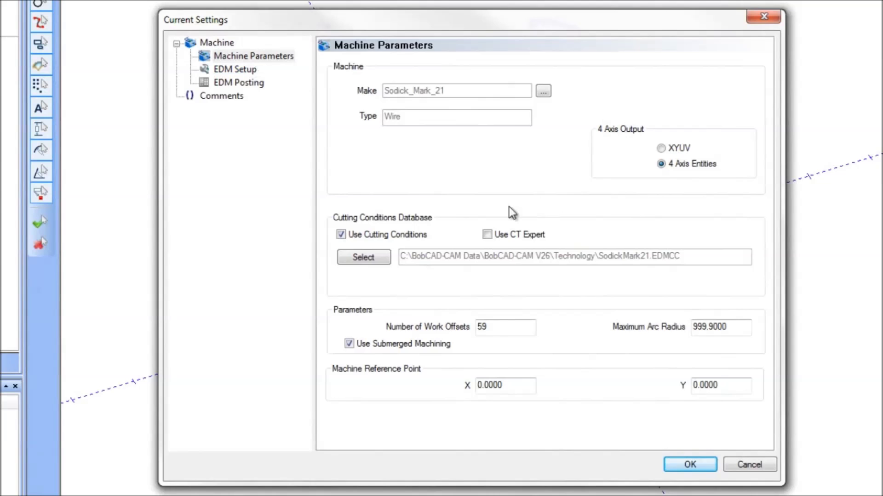
click(235, 57)
click(230, 72)
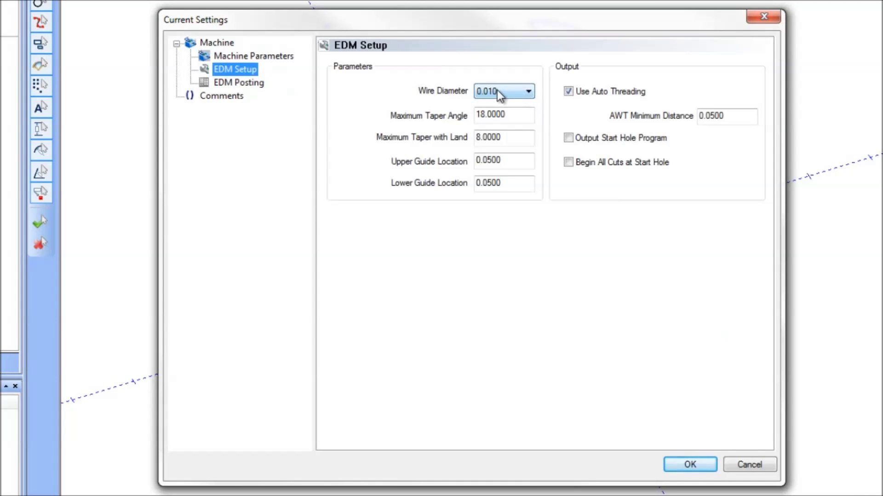
click(254, 85)
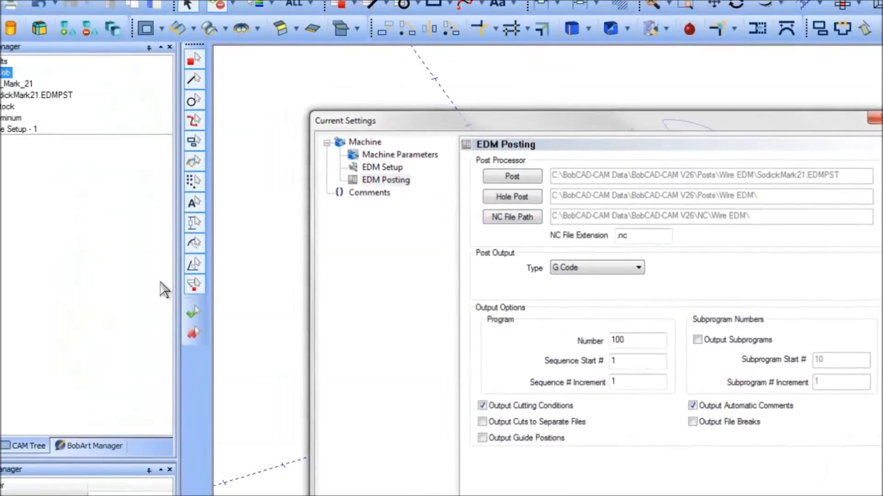
click(689, 465)
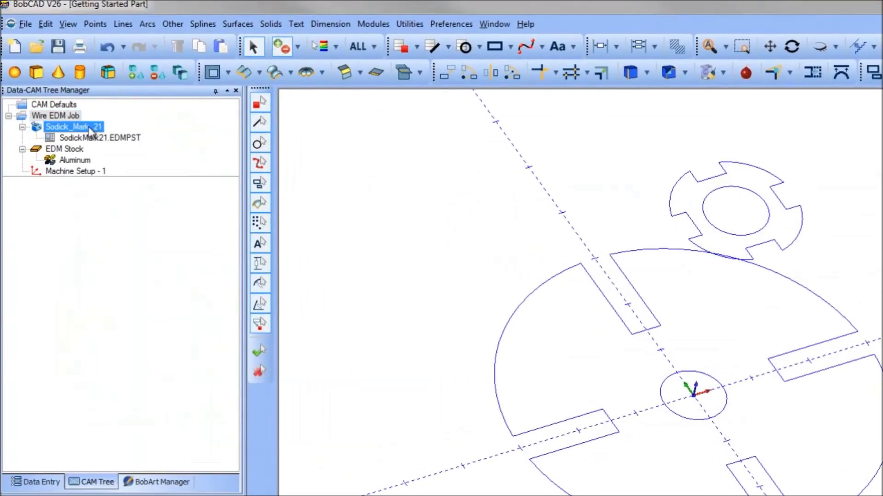
Review the machine makes available for the Wire EDM job, leaving Sodick_Mark_21 selected
right_click(76, 126)
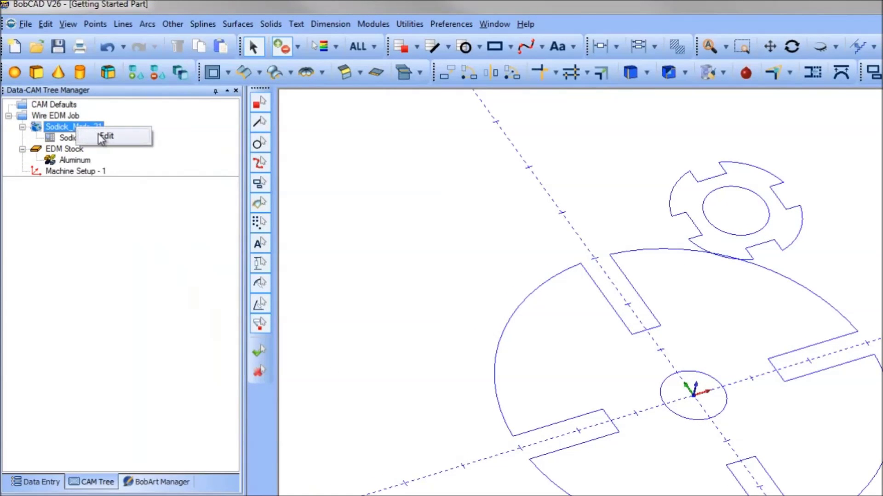
click(103, 136)
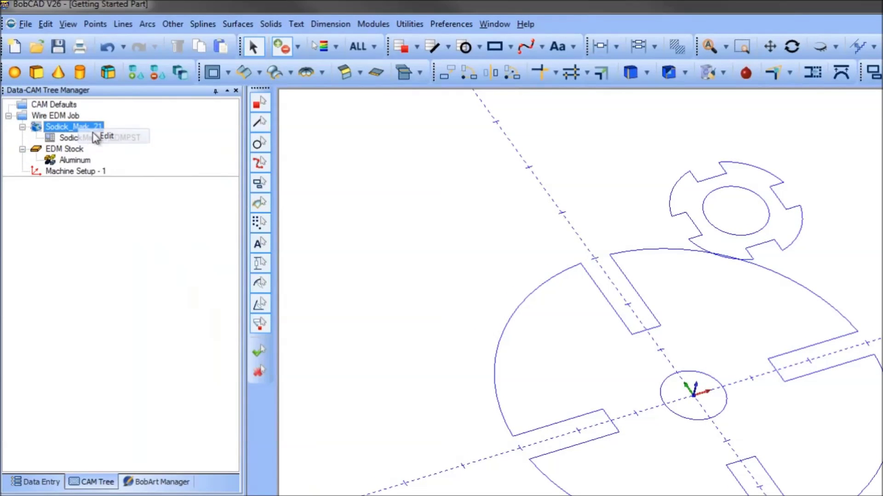
click(697, 359)
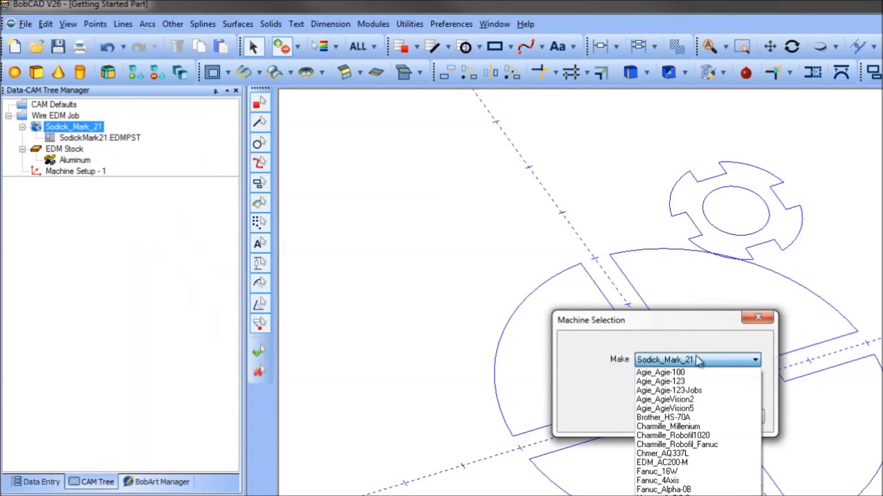
click(760, 428)
click(736, 416)
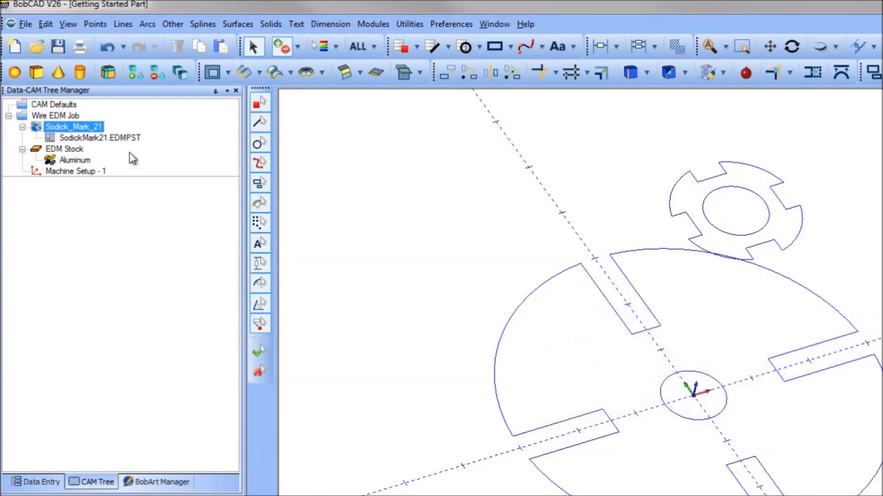
Browse the Wire EDM post processor files available for the job, keeping SodickMark21.EDMPST
right_click(117, 137)
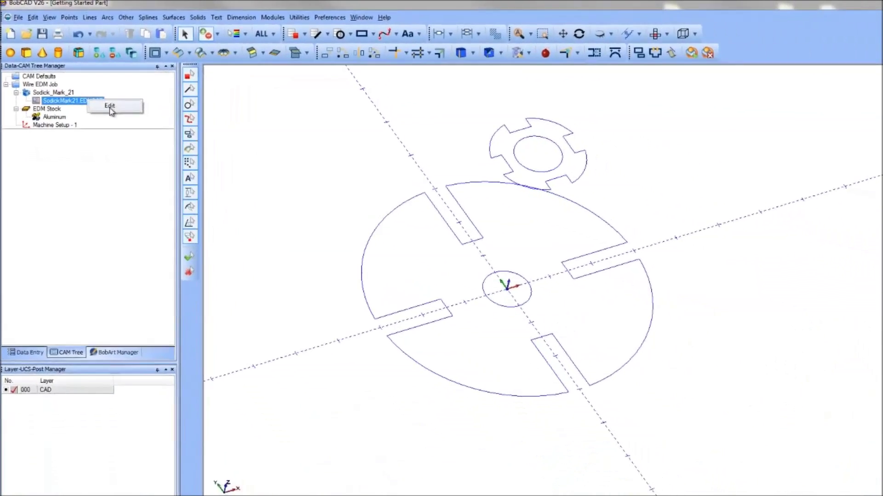
click(109, 106)
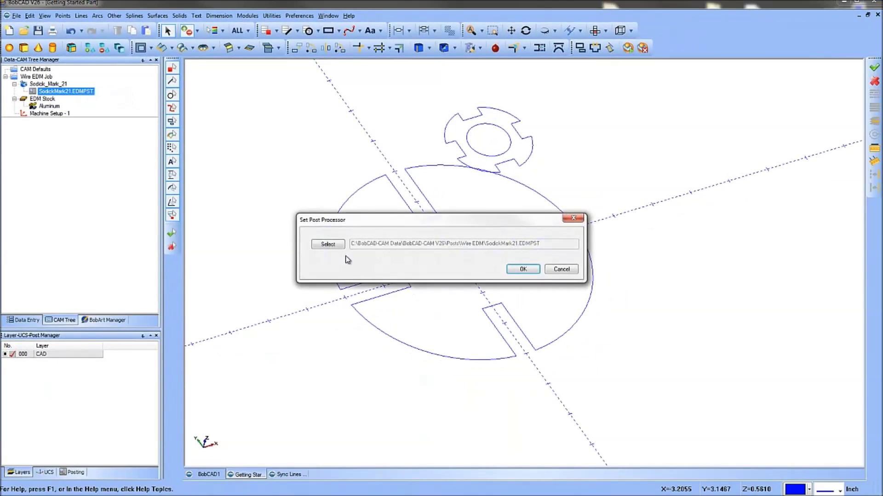
click(360, 268)
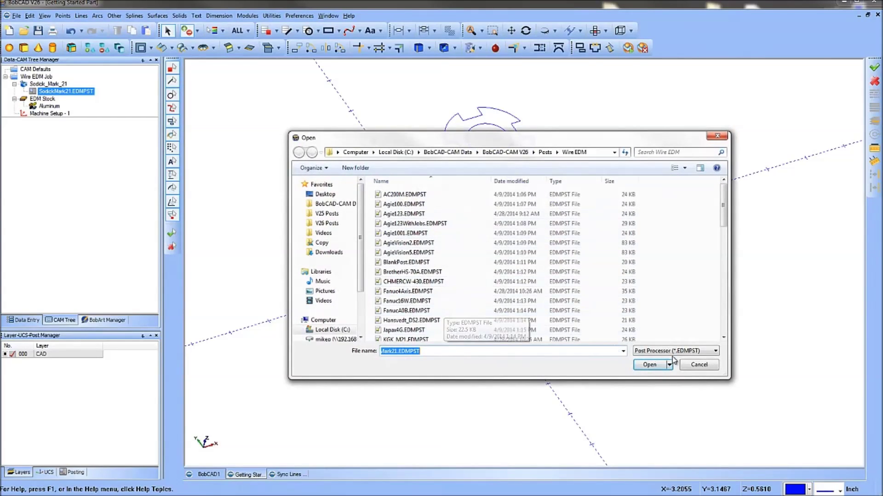
click(698, 366)
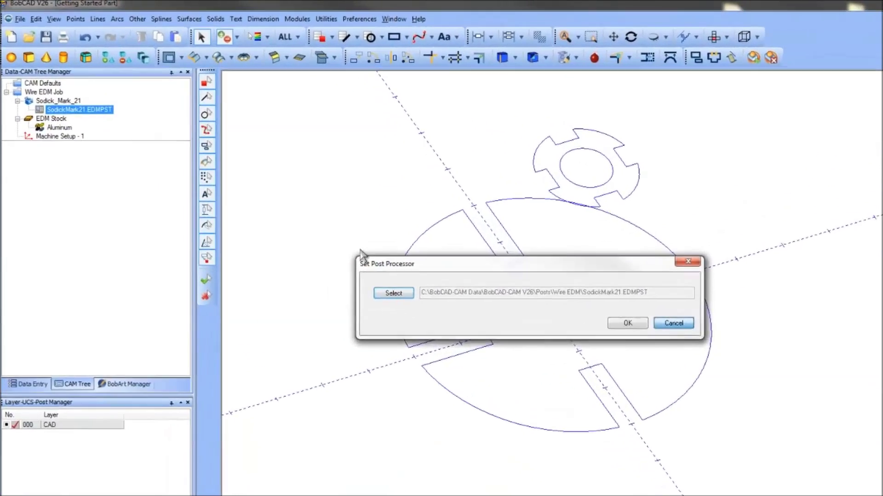
click(523, 269)
click(51, 85)
click(92, 138)
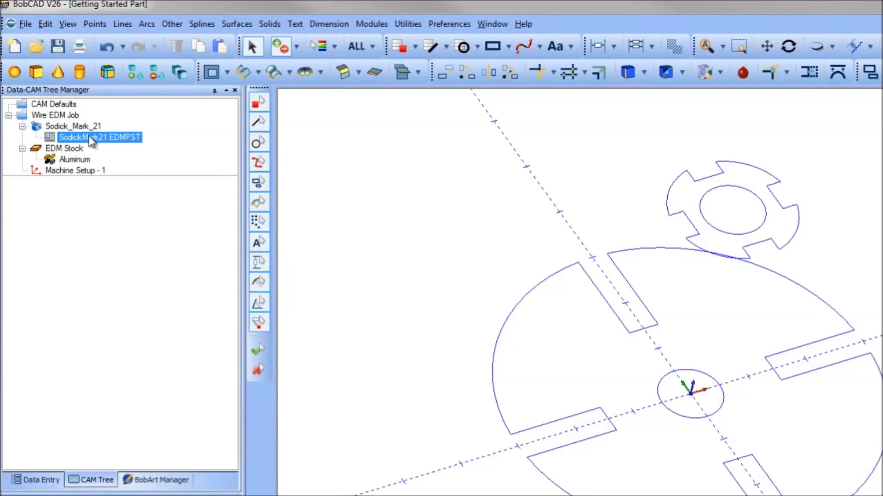
click(74, 128)
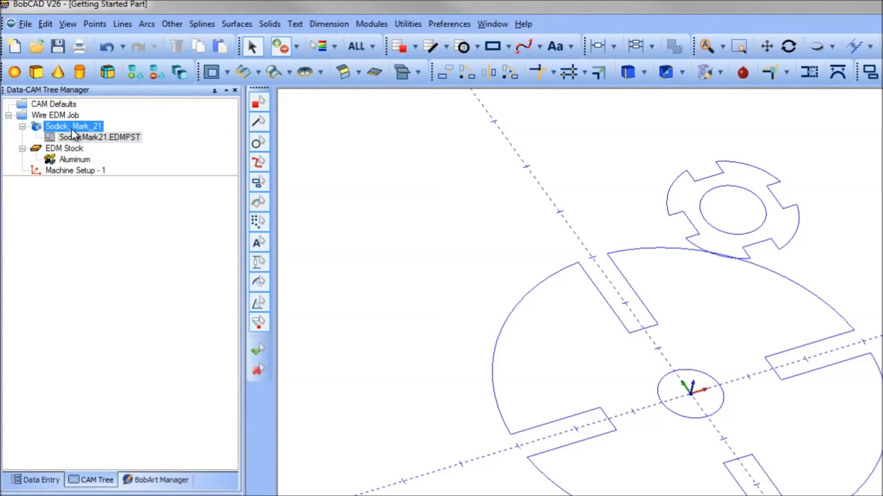
click(99, 138)
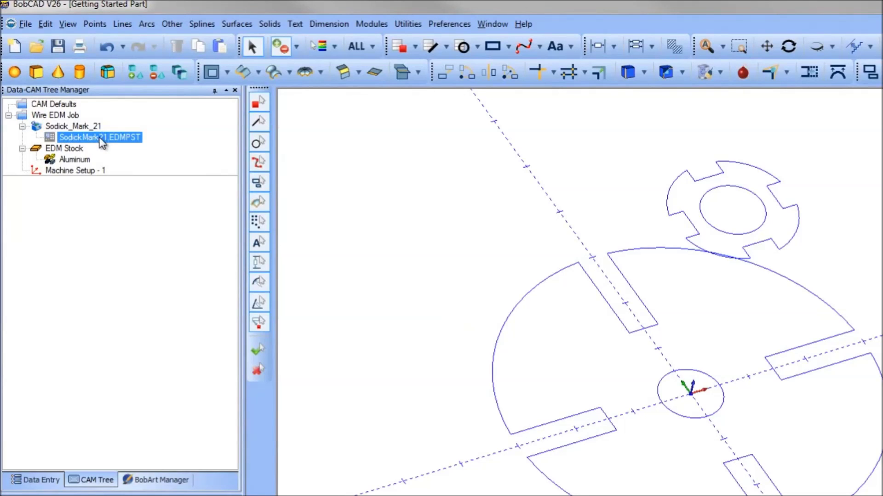
click(98, 126)
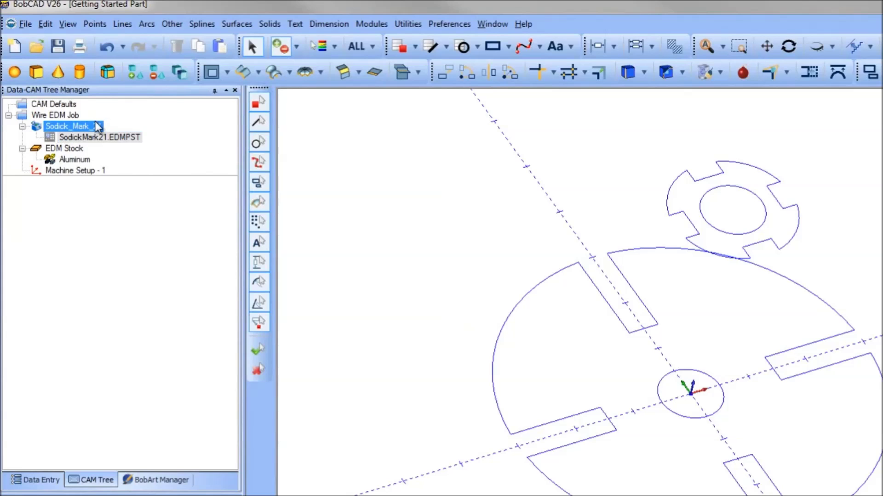
click(101, 138)
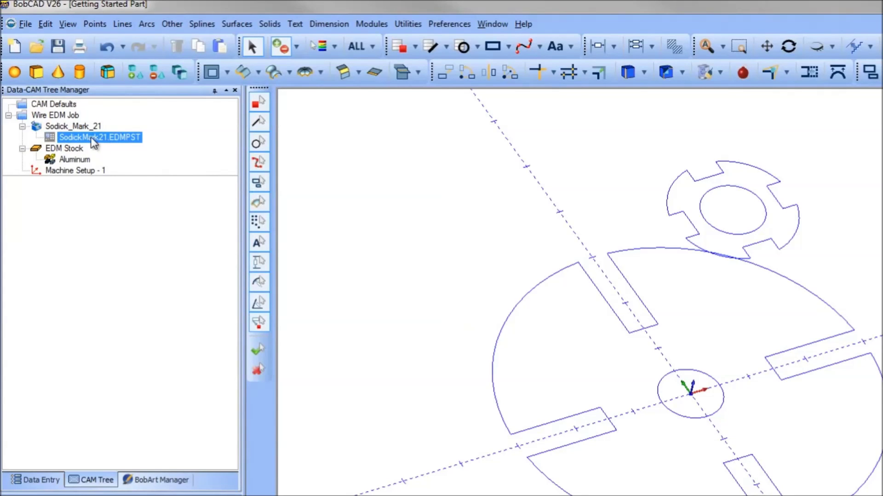
Define rectangular EDM stock in the Stock Wizard, sizing it by entered dimensions instead of the bounding box
click(69, 148)
right_click(64, 152)
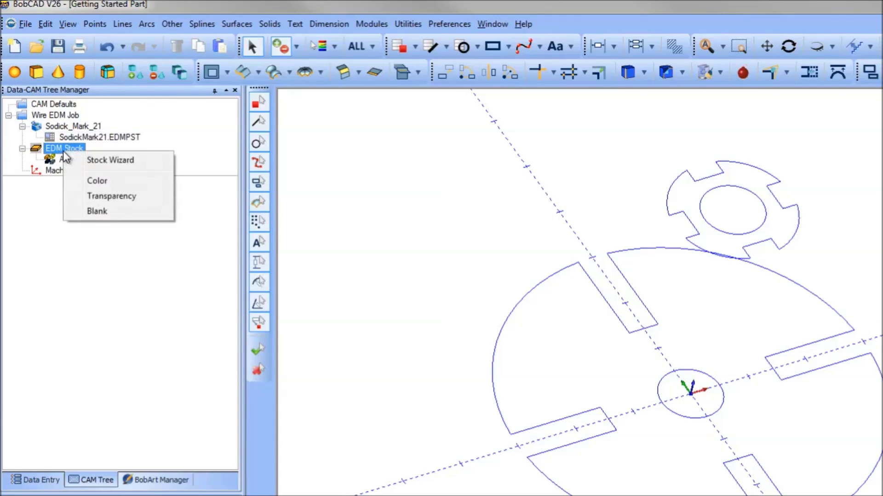
click(109, 162)
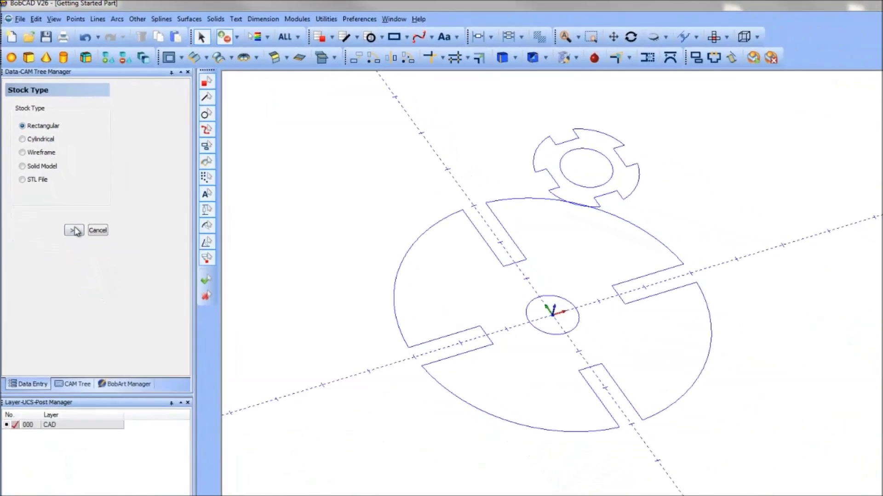
click(74, 231)
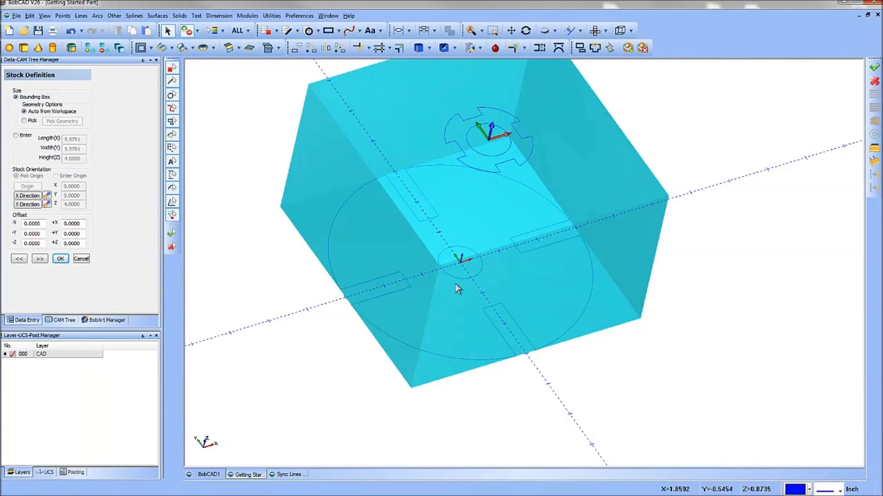
click(16, 136)
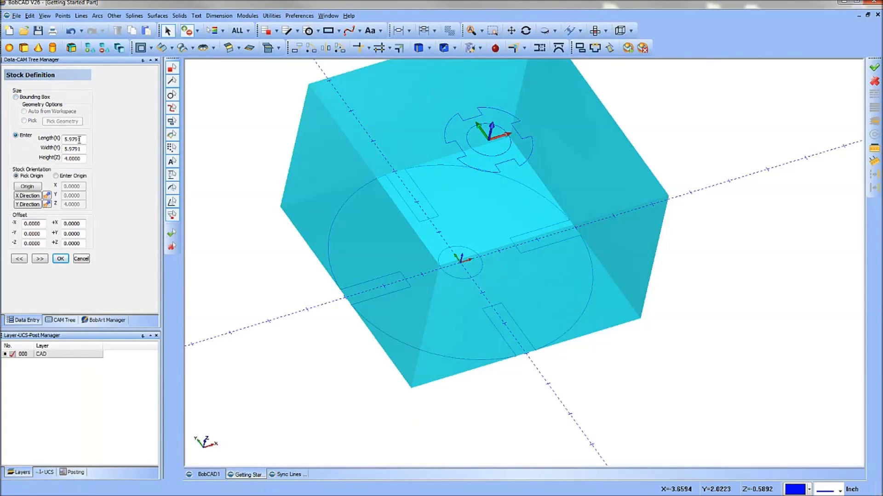
double_click(70, 139)
Set the stock's -X and +X offsets to 0.25 each
double_click(35, 224)
text(.25)
click(84, 223)
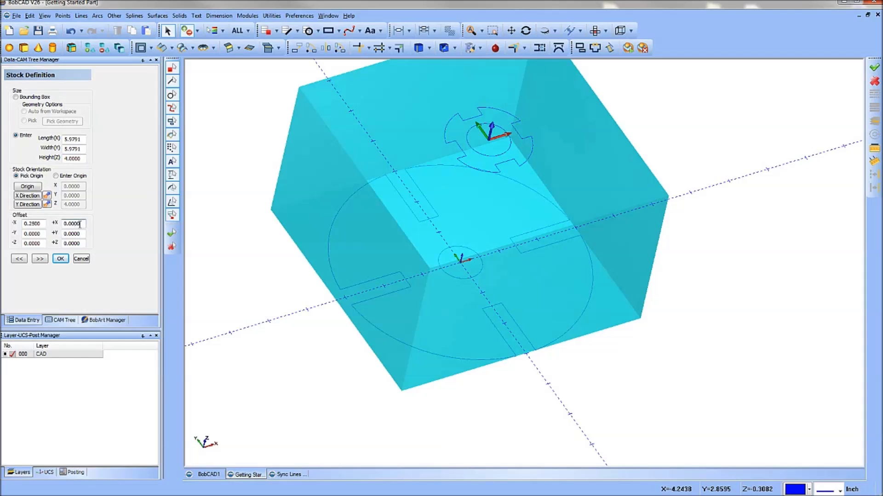
double_click(65, 223)
text(.25)
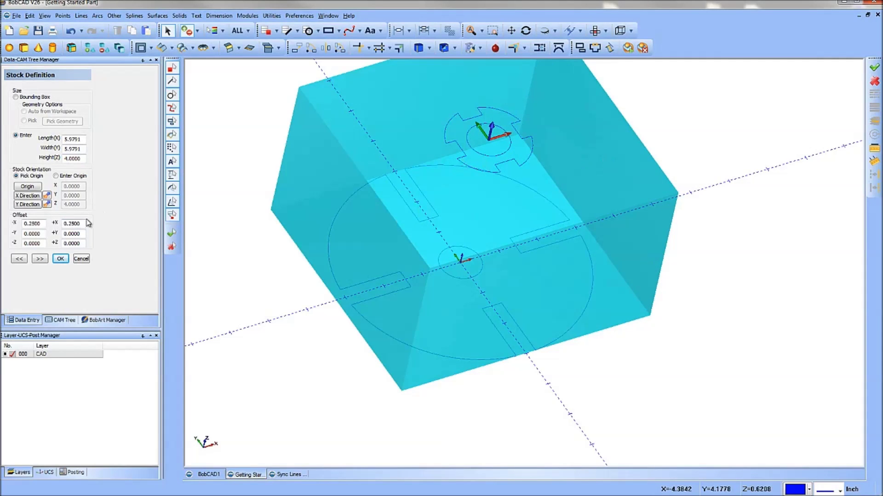
Reset the stock's +X and -X offsets to 0
double_click(73, 224)
text(0)
double_click(33, 224)
text(0)
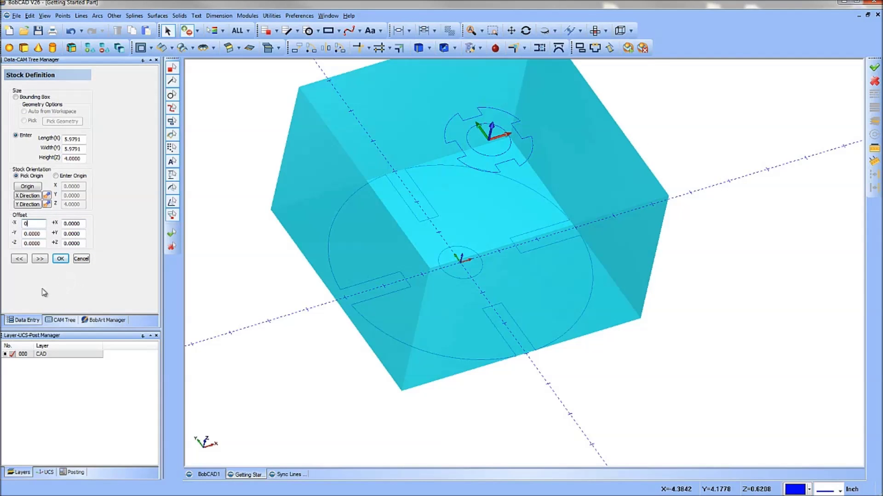
Pick the centre of the stock's upper face as the Machine Setup - 1 origin and finish the stock wizard
click(39, 258)
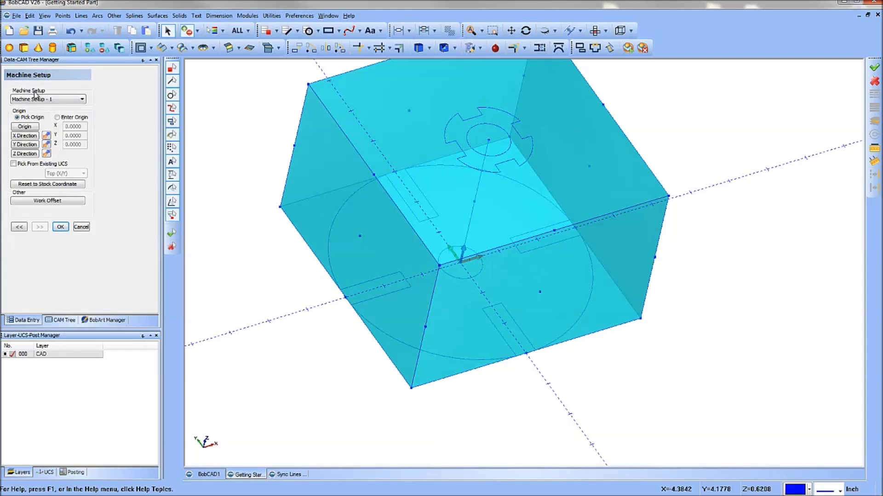
click(24, 127)
click(491, 146)
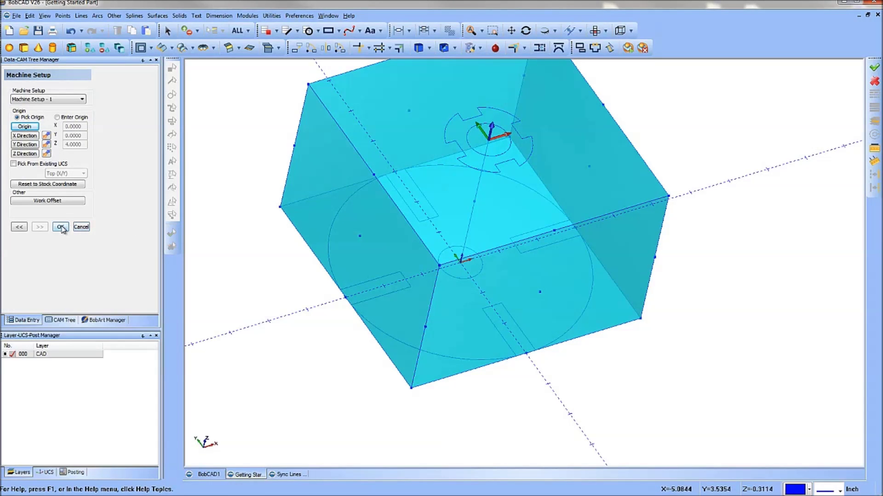
click(61, 227)
Change the stock material to Carbide1 and check the wire diameters offered for it
click(48, 108)
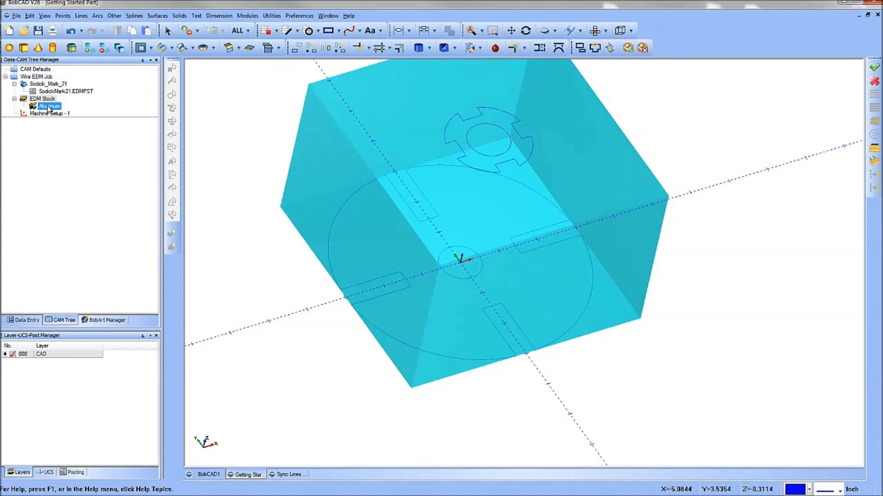
right_click(47, 107)
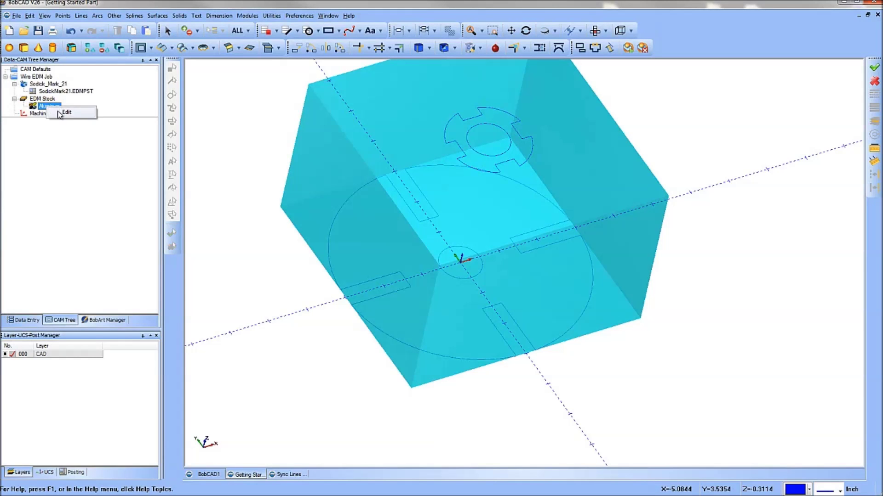
click(65, 112)
click(441, 232)
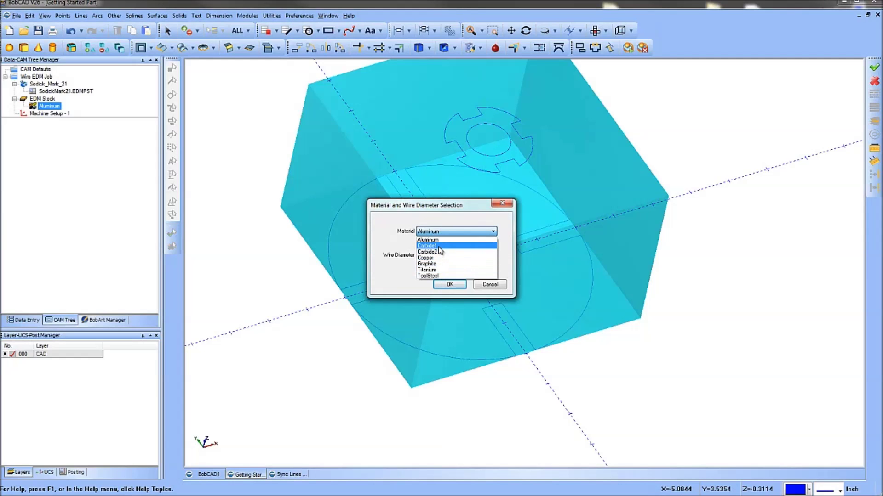
click(430, 247)
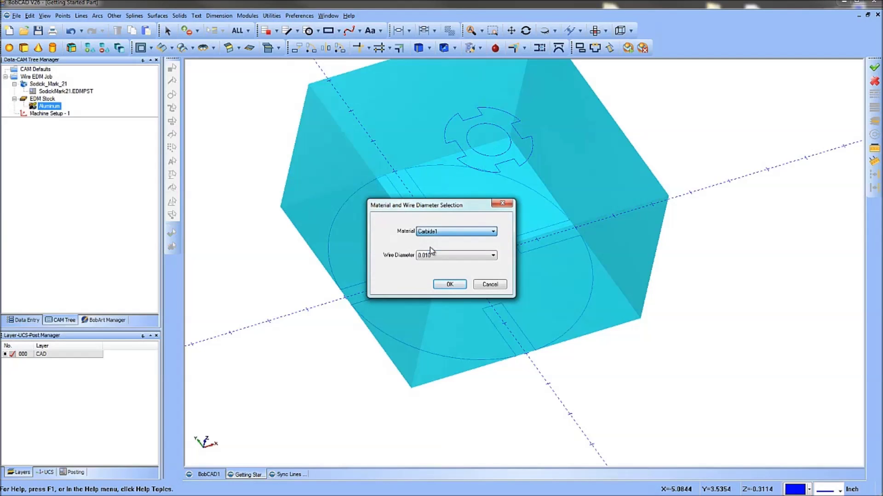
click(440, 257)
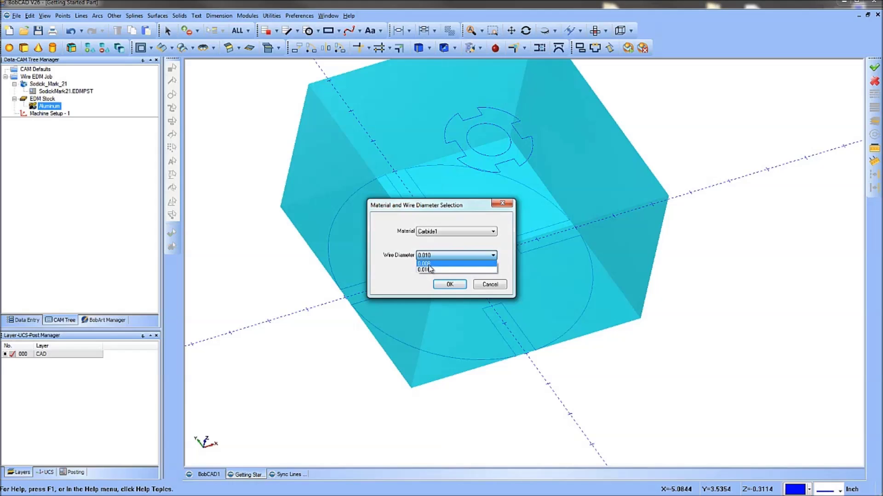
Return the stock material to Aluminum, check its wire diameter choices, and accept the 0.010 wire
click(427, 234)
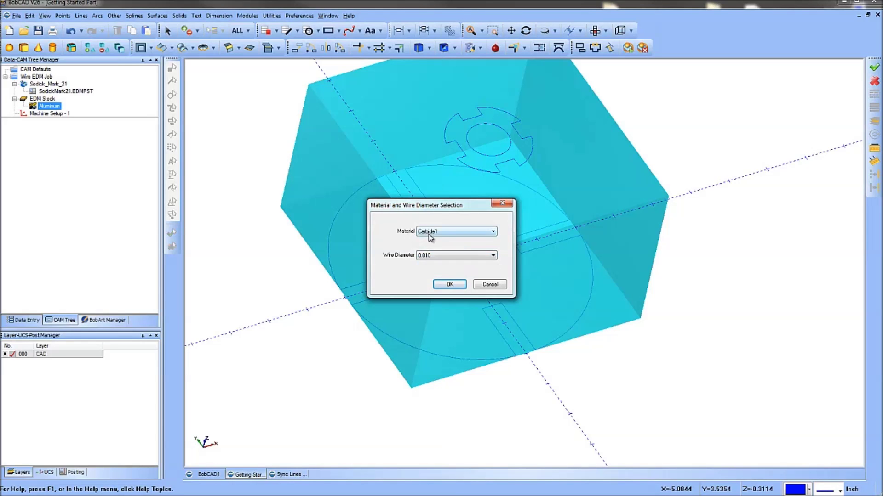
click(428, 233)
click(429, 239)
click(431, 256)
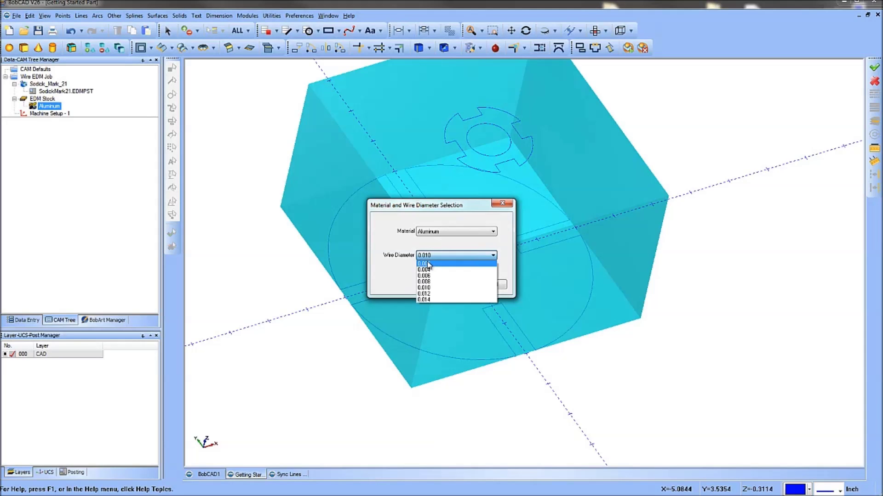
click(391, 271)
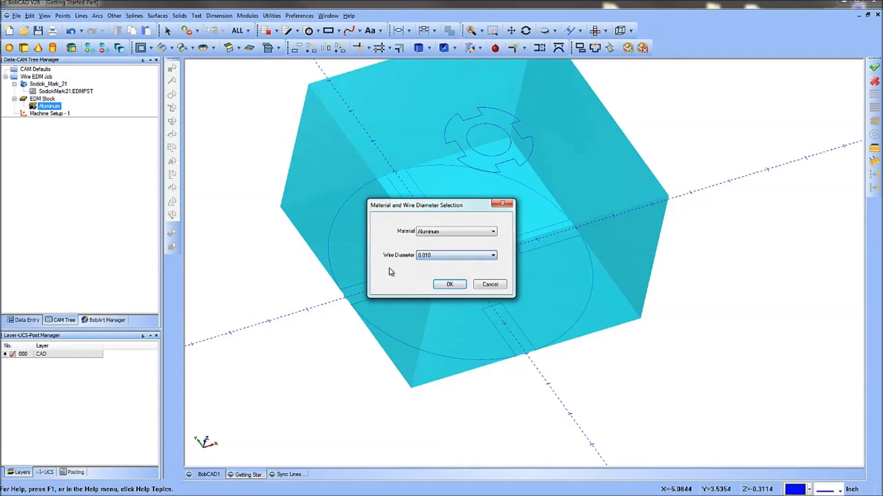
click(460, 286)
Review the origin and work offset options of Machine Setup - 1 and accept them
click(45, 115)
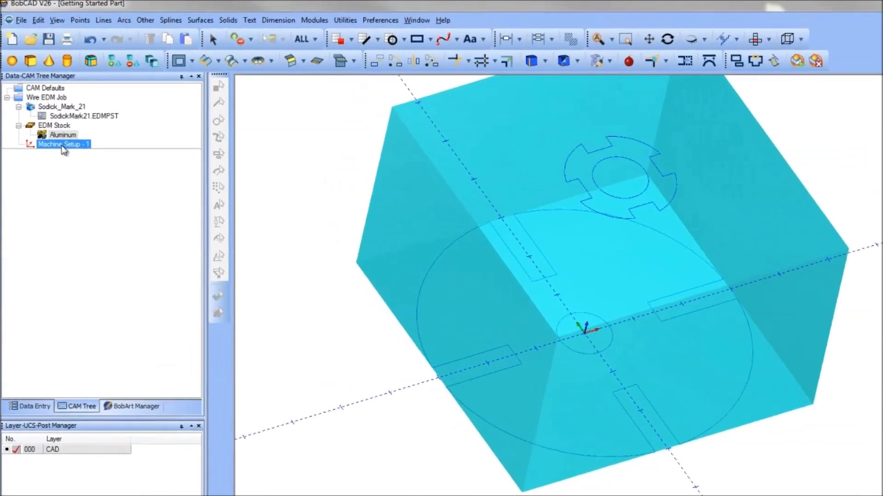
right_click(46, 115)
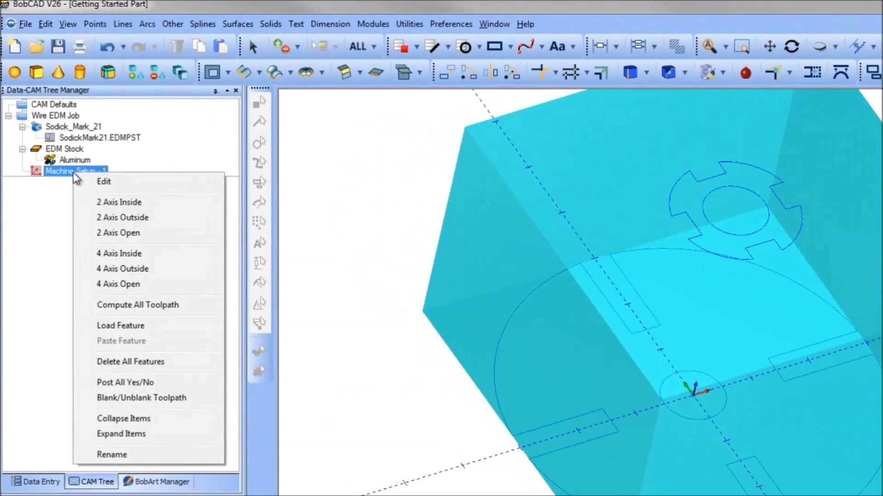
click(122, 187)
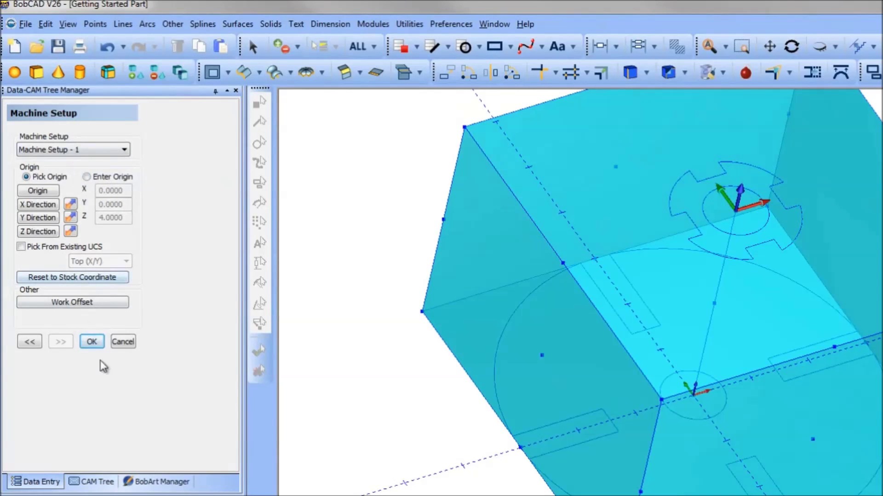
click(95, 340)
Blank the EDM stock so only the wireframe part geometry is displayed
click(65, 149)
right_click(58, 147)
click(76, 209)
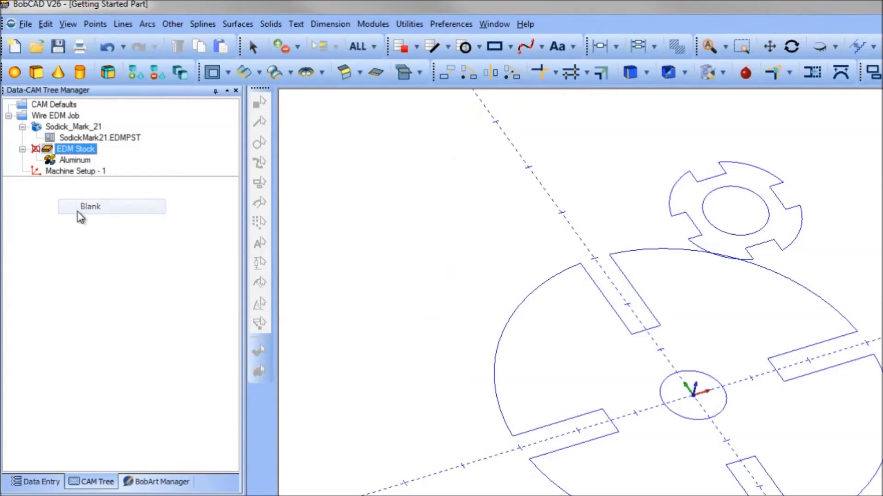
Add a 2 Axis Inside feature to Machine Setup - 1 and select the circle at the large part's center as its geometry
right_click(70, 173)
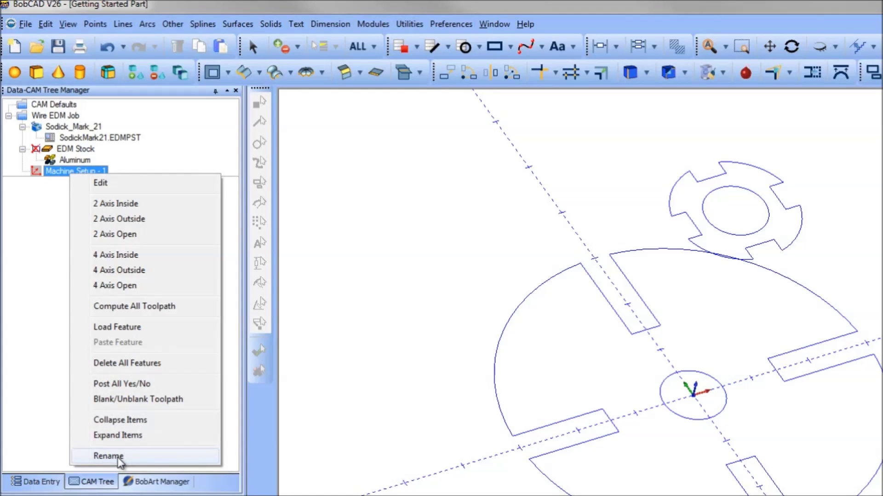
click(36, 411)
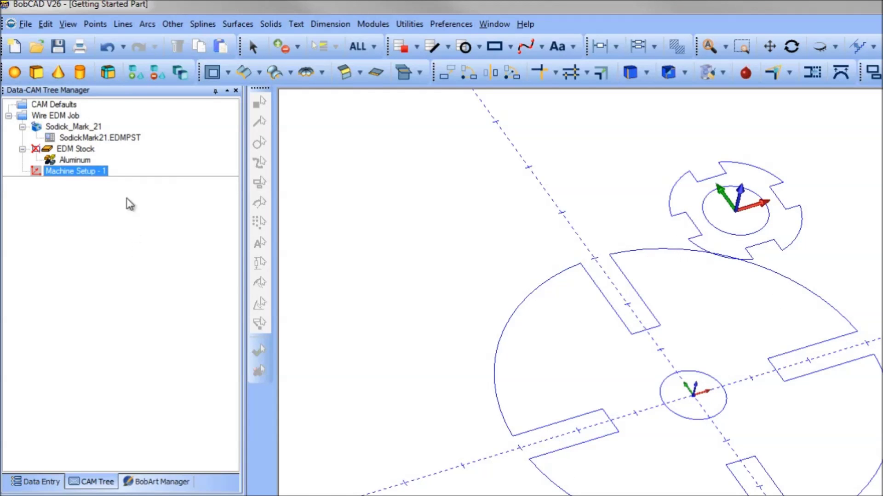
right_click(71, 171)
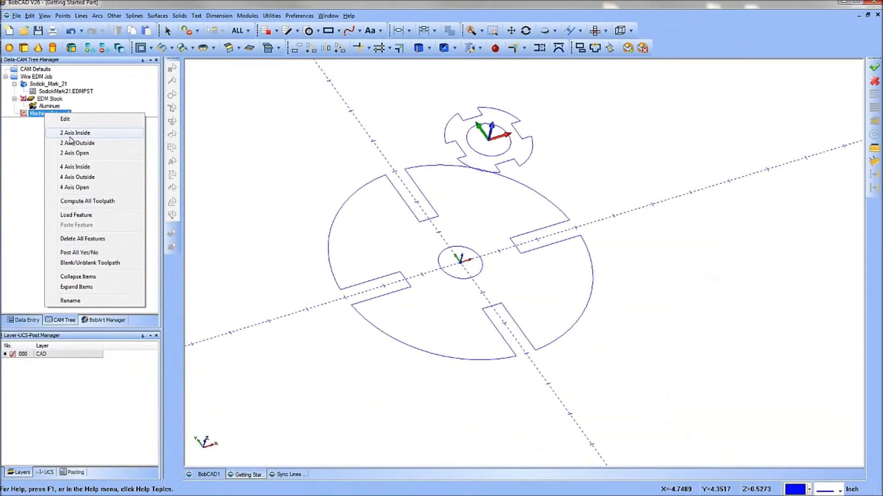
click(71, 133)
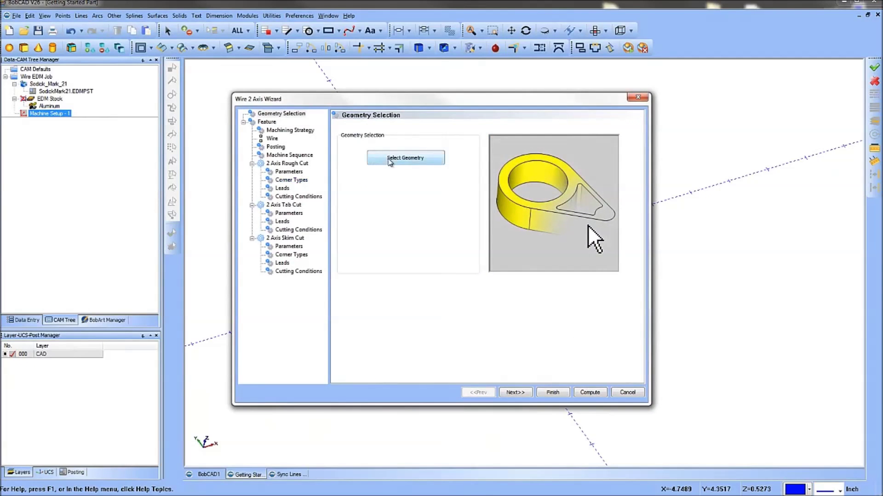
click(386, 158)
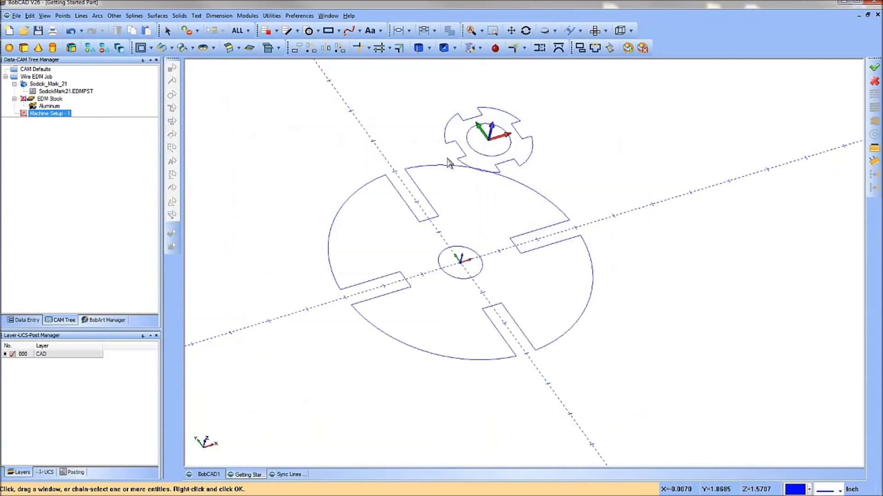
click(455, 278)
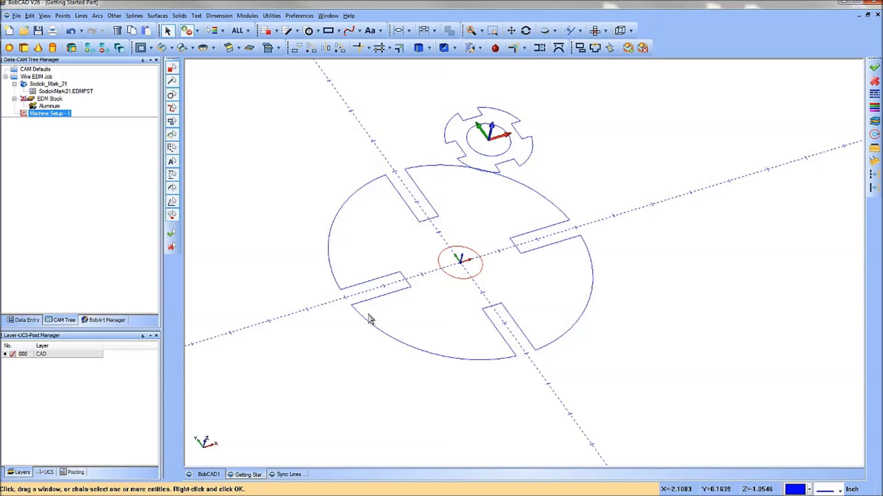
right_click(298, 244)
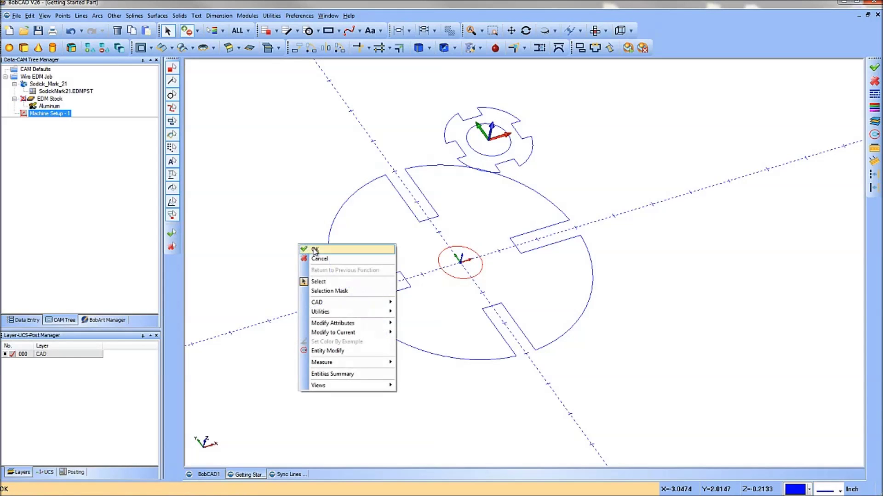
click(314, 250)
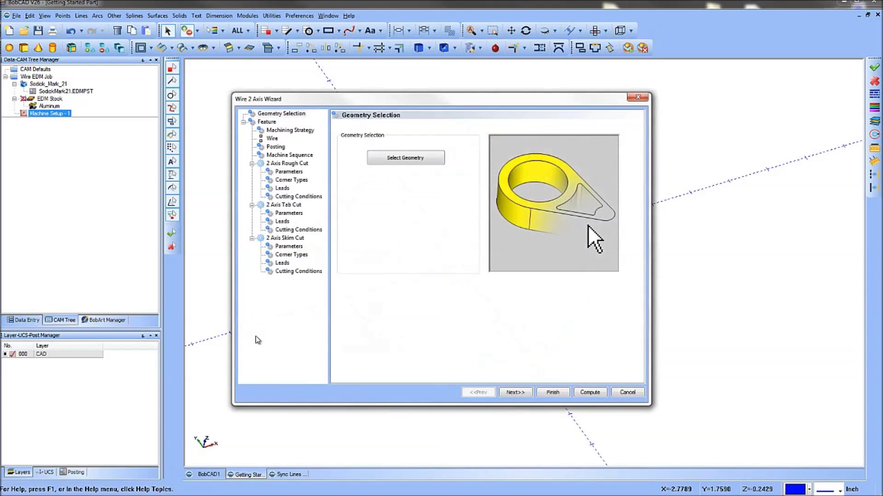
Review the upper and lower guide settings of the feature and set its glue stop option to No Glue Stop
click(524, 392)
click(450, 177)
drag(451, 177, 430, 191)
click(406, 301)
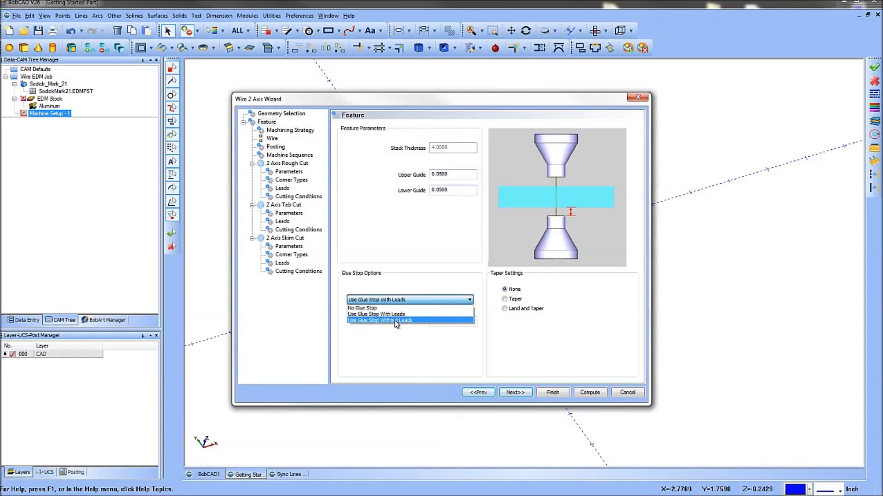
click(399, 308)
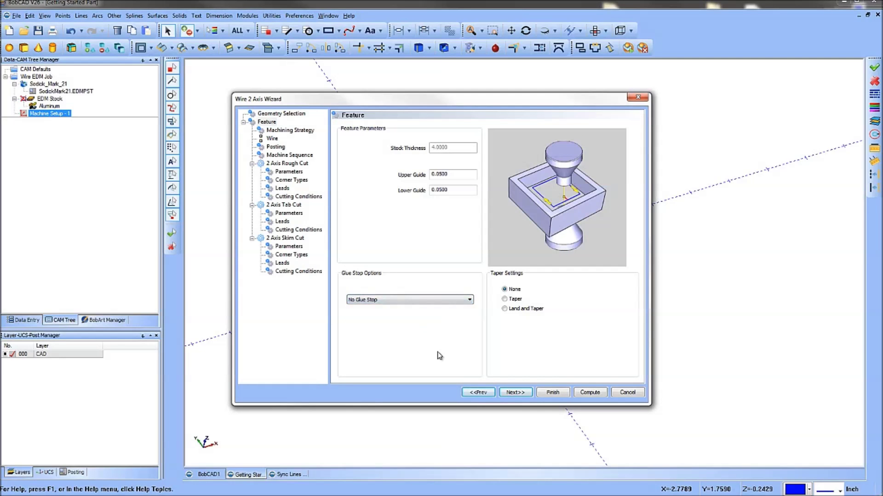
Preview the Taper and the Land and Taper settings, and return the taper setting to None
click(504, 299)
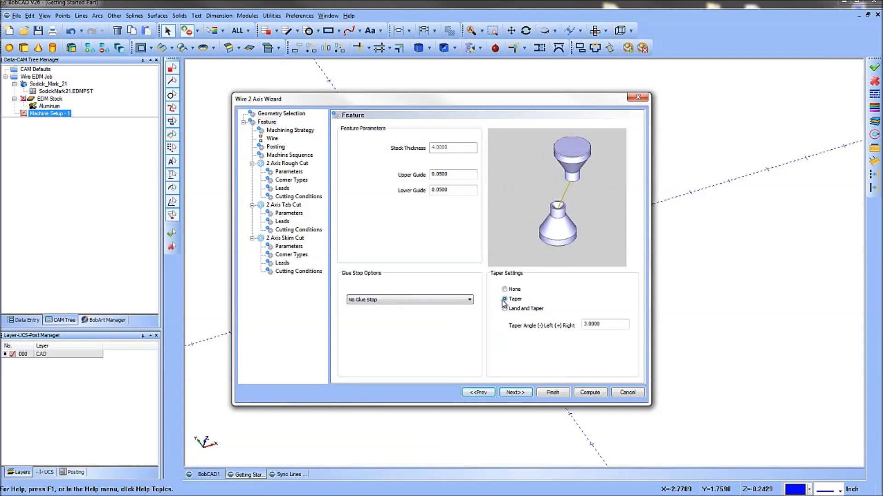
click(504, 310)
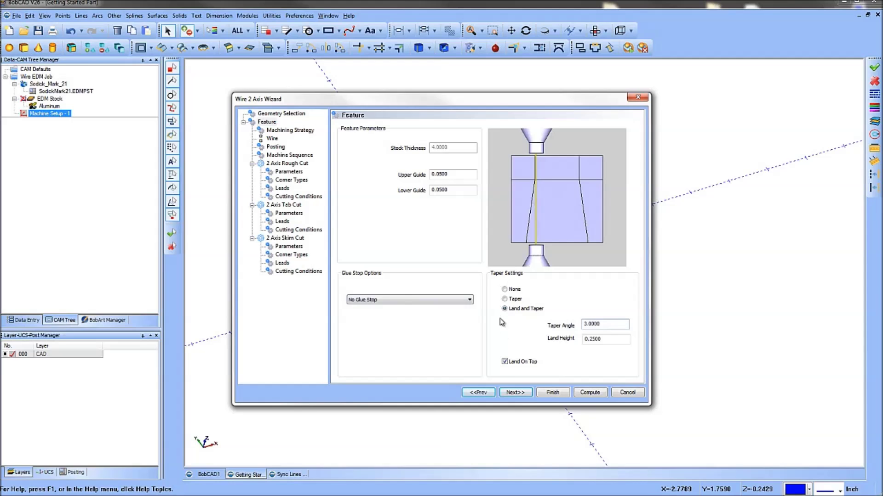
click(504, 289)
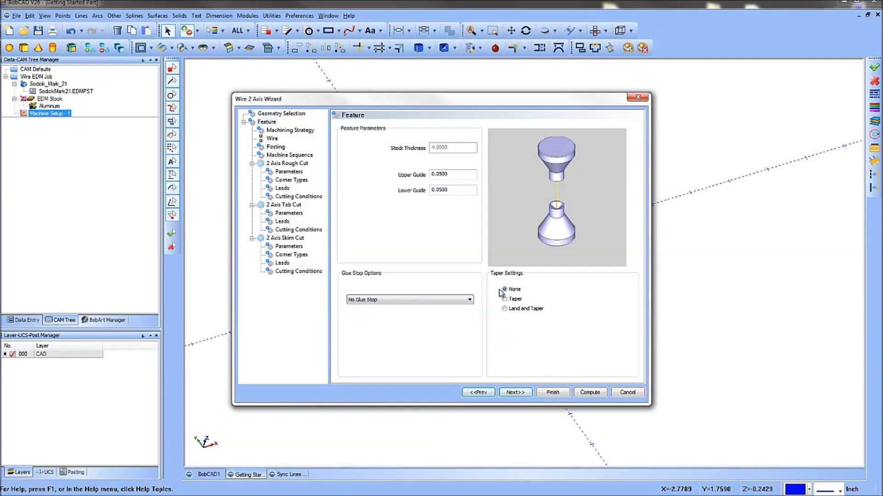
Compare the Strategy 1, Strategy 2 and Strategy 3 machining templates and return to Strategy 1
click(526, 393)
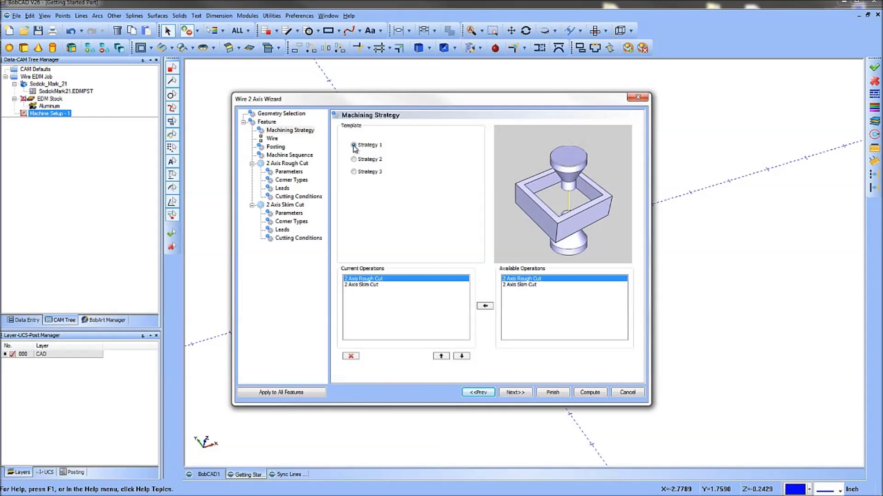
click(354, 159)
click(354, 172)
click(353, 160)
click(353, 145)
Switch the feature to Use Glue Stop With Leads and compare the operations in the Strategy 2 and Strategy 3 templates
click(302, 114)
click(268, 122)
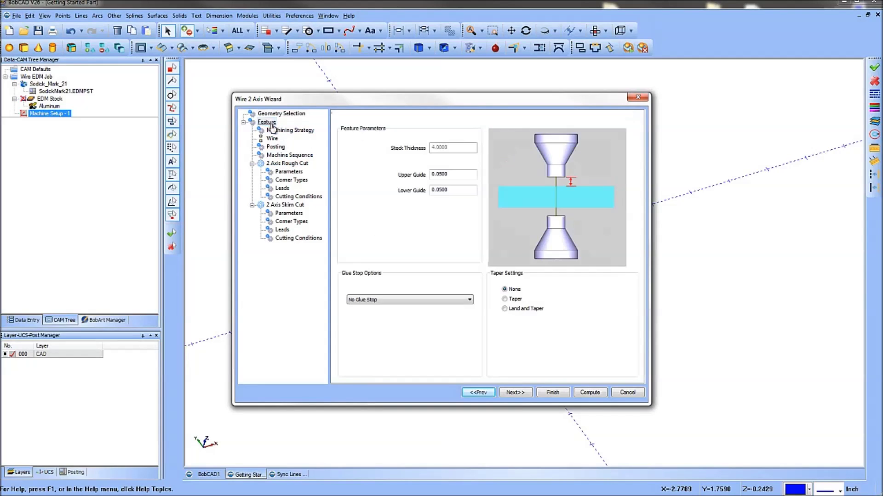
click(377, 300)
click(374, 315)
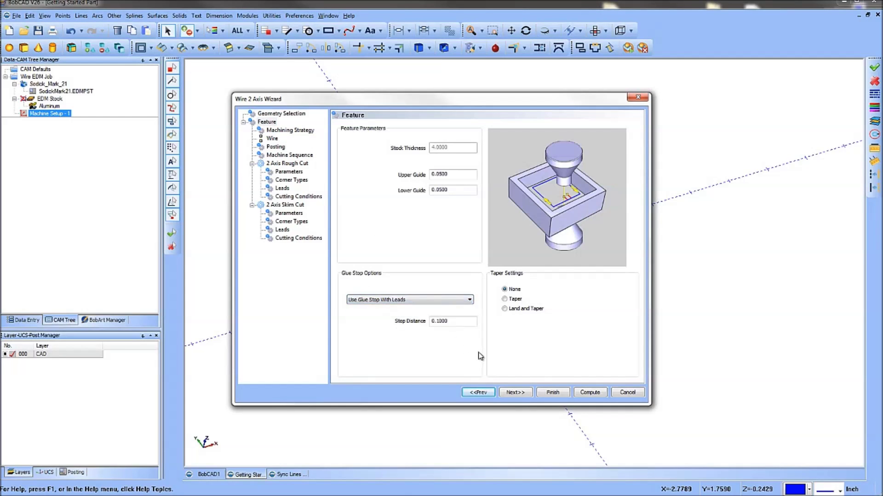
click(512, 393)
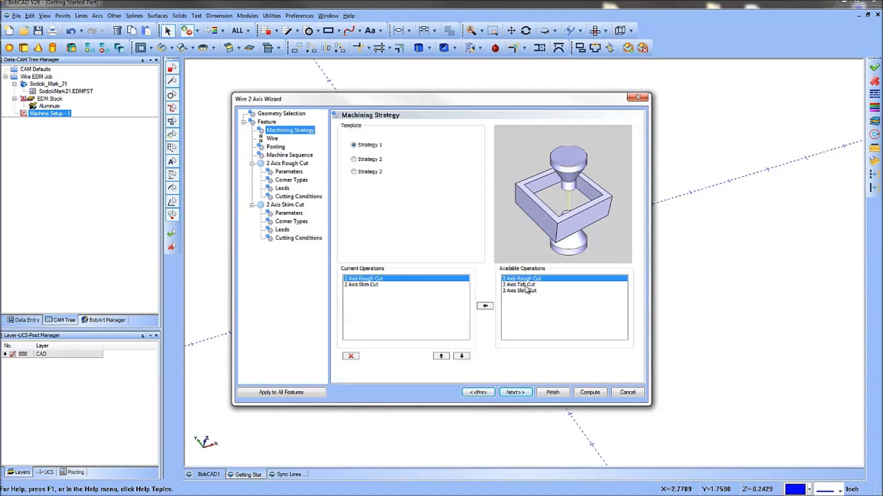
click(353, 159)
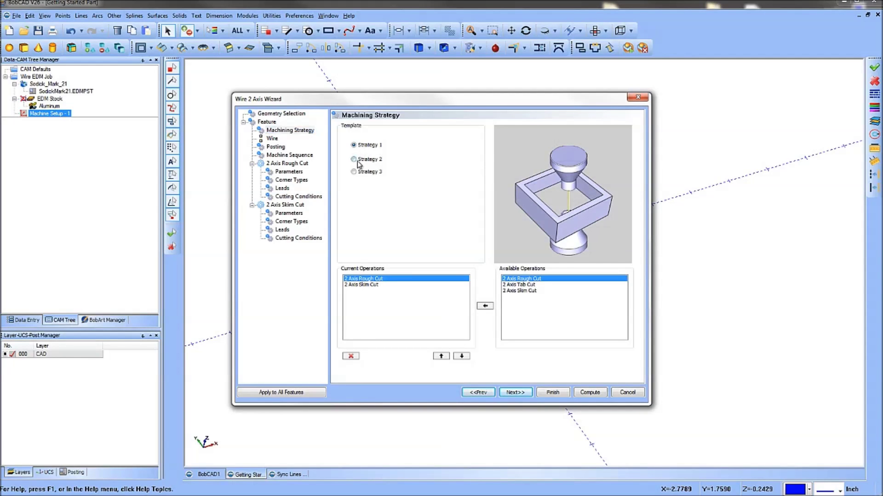
click(354, 172)
Return the feature's glue stop option to No Glue Stop and choose the Strategy 1 machining template
click(267, 122)
click(380, 302)
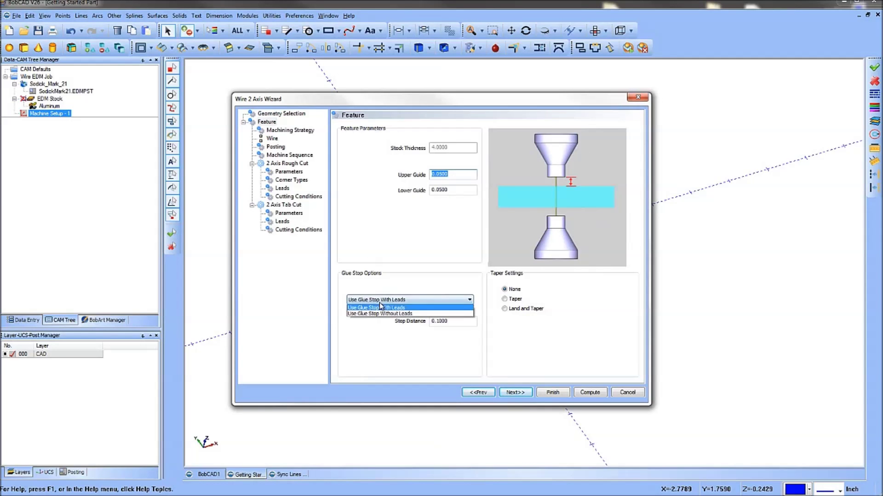
click(382, 312)
click(514, 392)
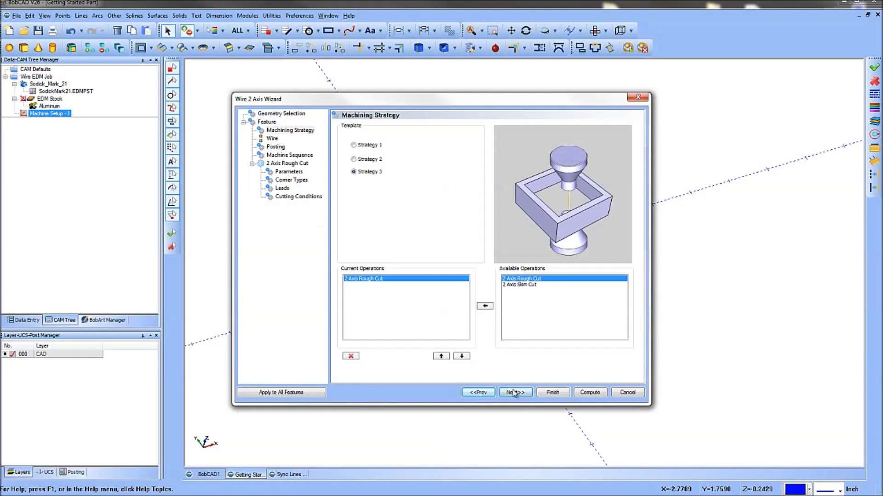
click(353, 145)
click(512, 393)
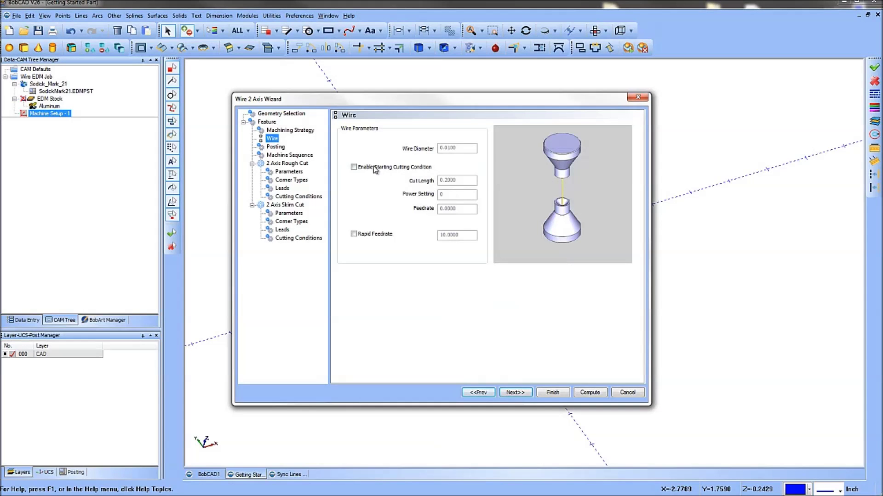
Examine the starting cutting condition and rapid feedrate options of the wire, leaving both disabled
click(353, 166)
drag(457, 180, 439, 180)
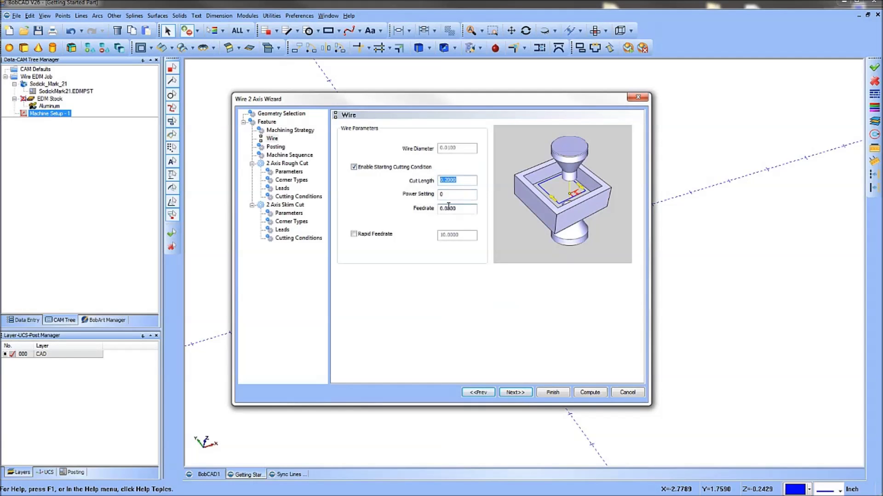
click(354, 167)
click(353, 234)
click(353, 235)
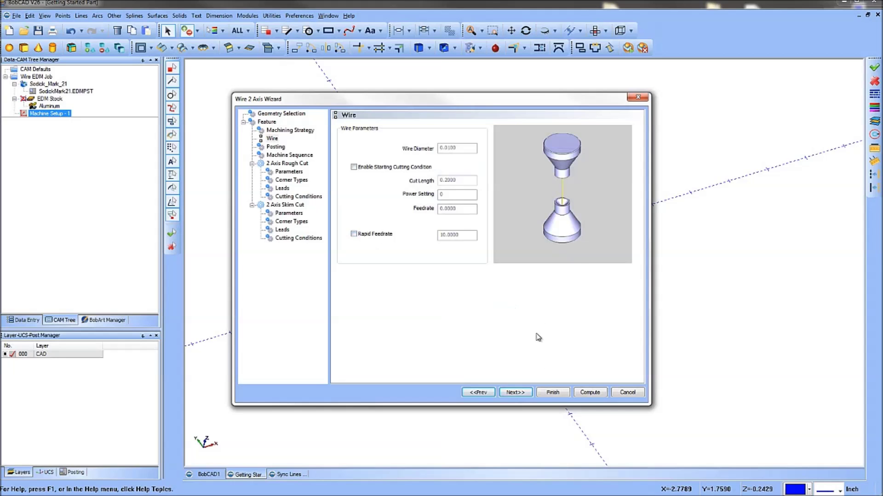
click(518, 393)
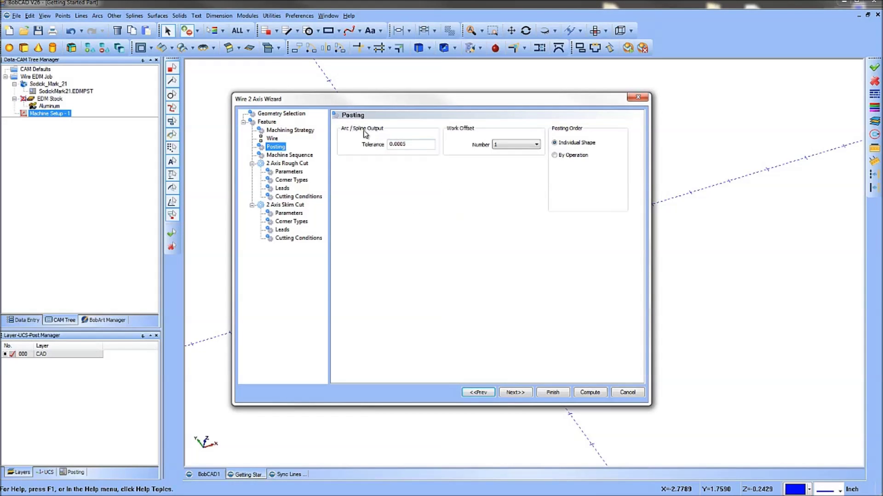
Browse the available work offset numbers in the posting settings and keep offset 1
click(529, 145)
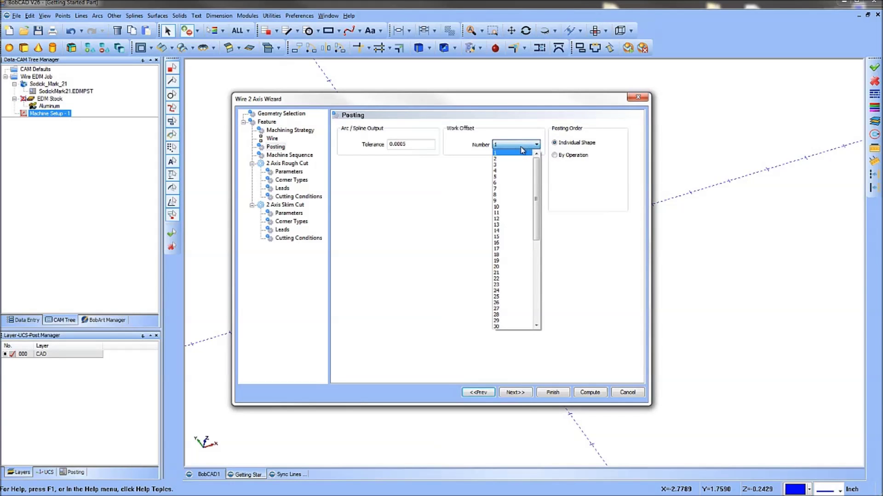
click(538, 299)
drag(538, 296, 536, 210)
click(605, 240)
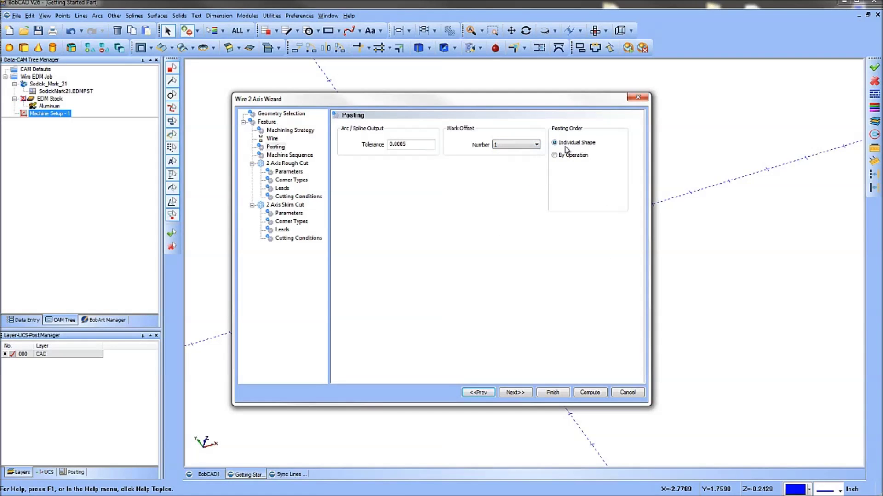
click(512, 393)
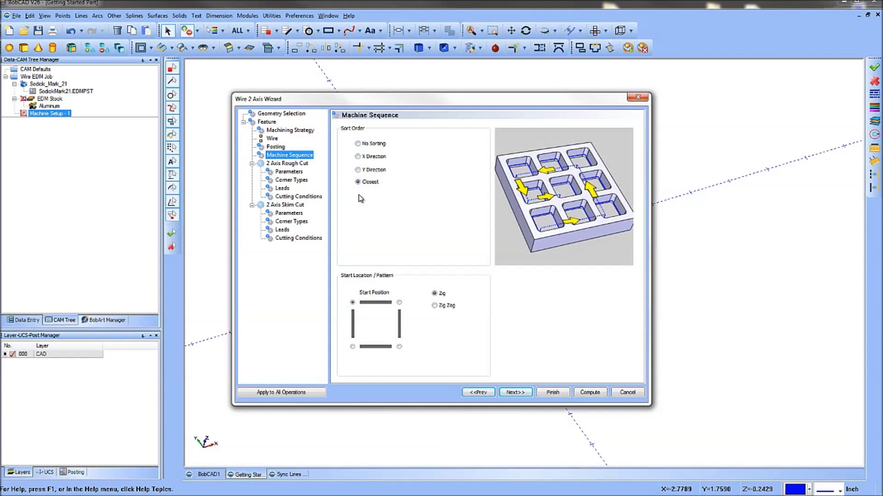
Preview the Coreless pattern in the rough cut parameters and return to Standard Profile
click(517, 393)
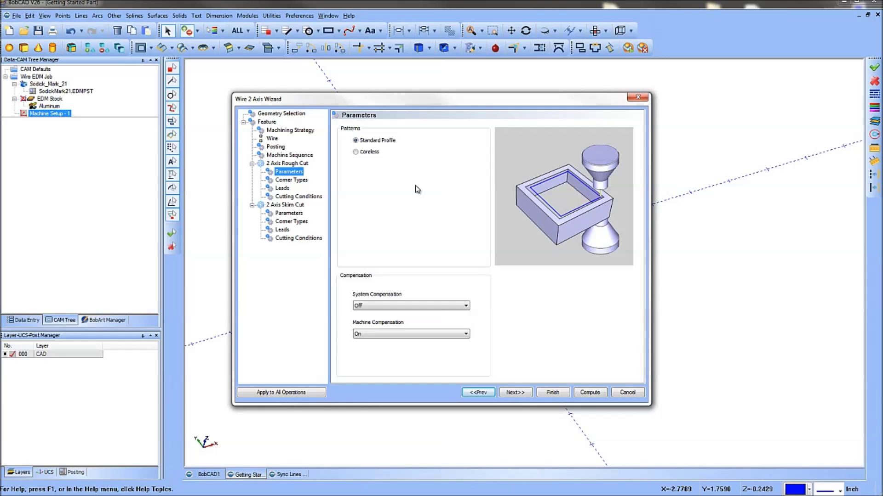
click(356, 153)
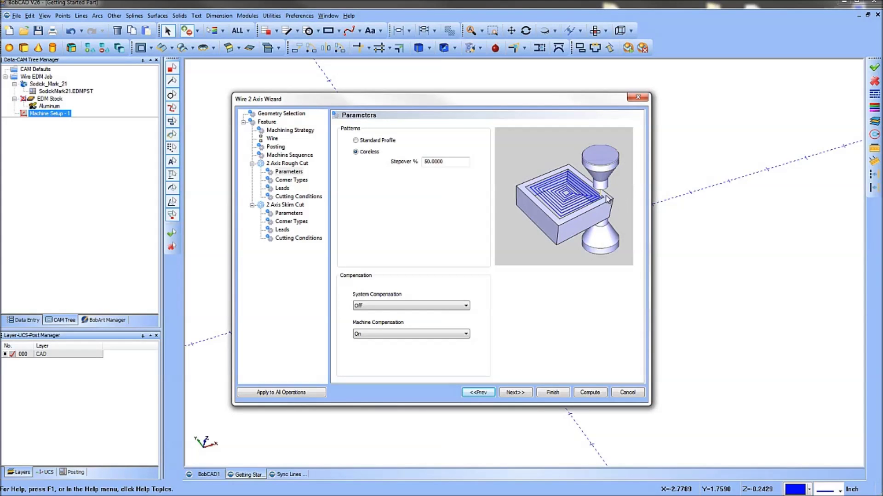
click(356, 140)
Set the rough cut's System Compensation to On and its Machine Compensation to Off
click(414, 306)
click(393, 320)
click(392, 333)
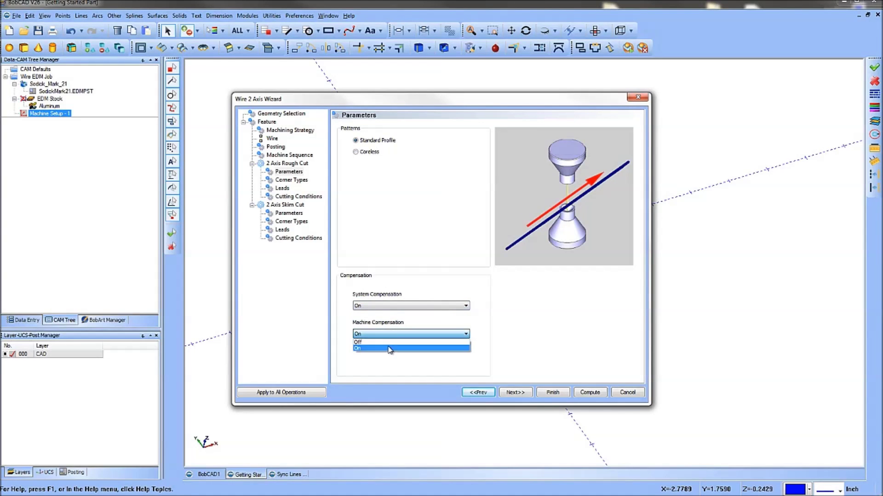
click(376, 341)
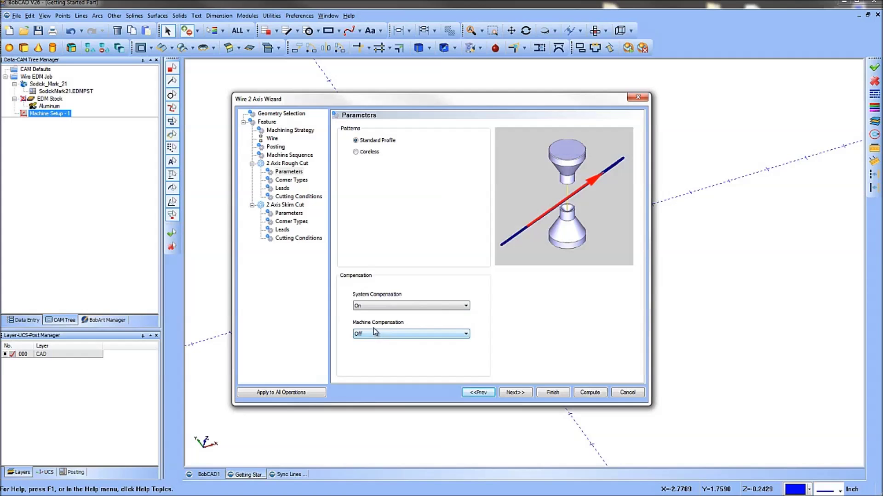
click(371, 305)
click(371, 304)
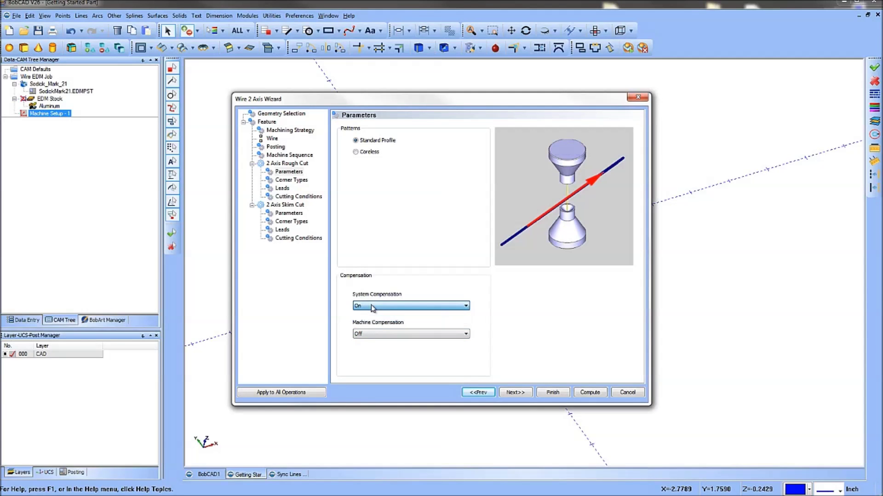
click(514, 392)
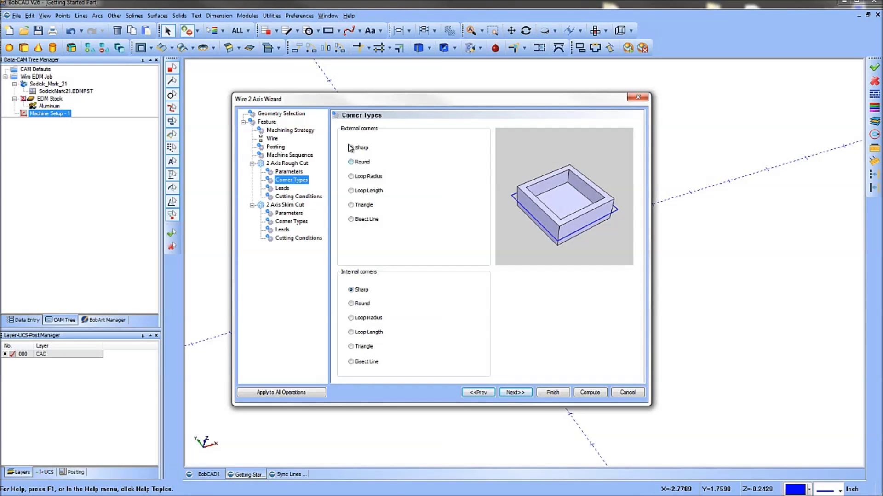
Preview the Loop Radius, Loop Length, Triangle and Bisect Line external corners for the rough cut and return to Sharp
click(350, 176)
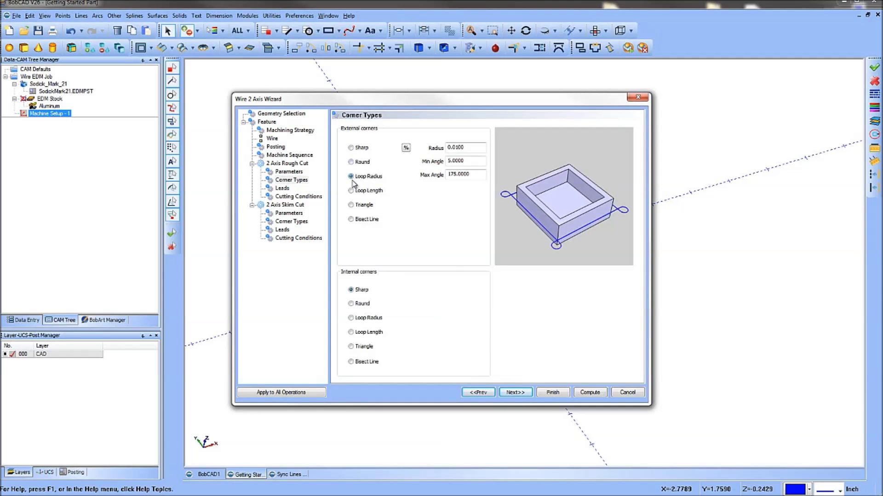
click(351, 192)
click(350, 205)
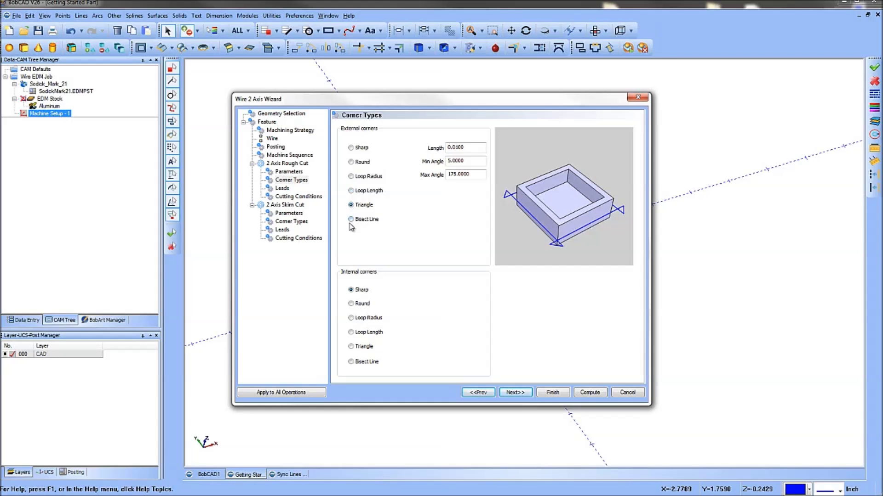
click(352, 220)
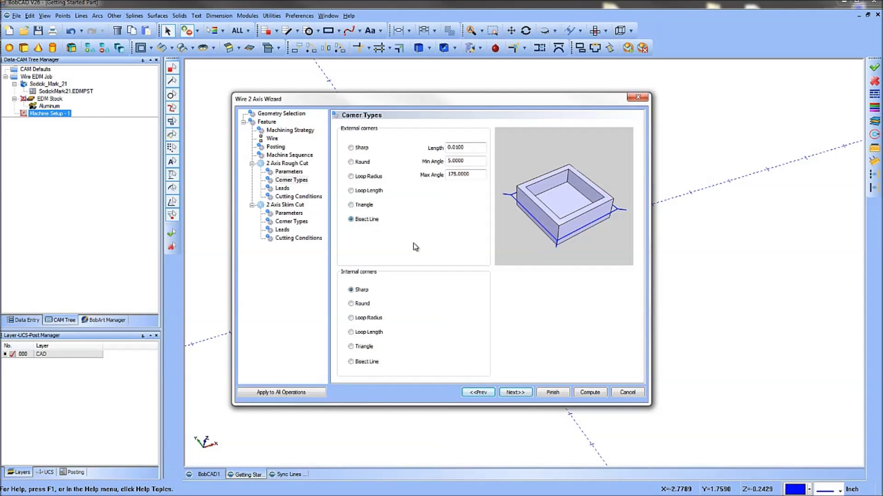
click(352, 147)
Set the start hole diameter in the rough cut's leads to 0.0625
click(514, 393)
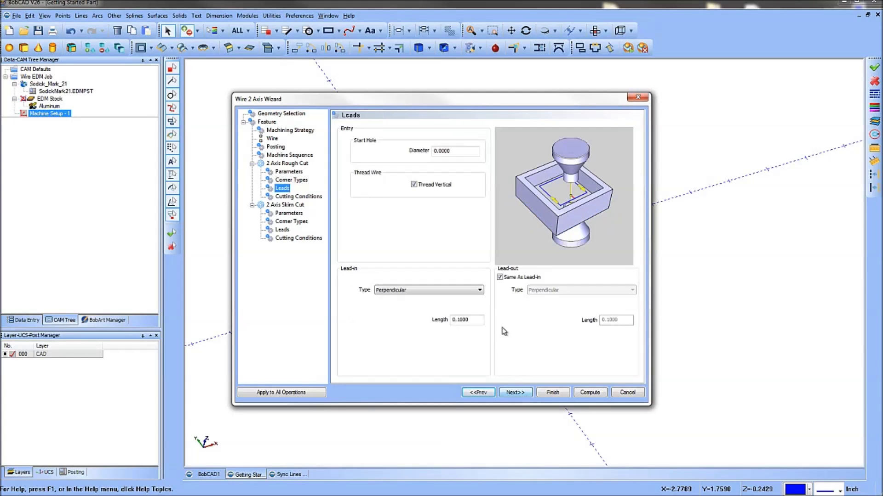
double_click(458, 152)
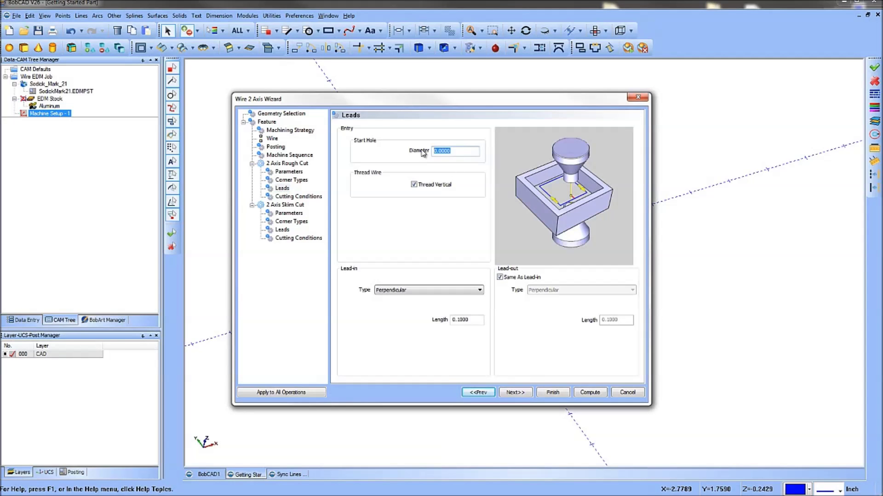
text(.0625)
Preview the rough cut's lead-in types: Circular, Perpendicular Blend, Perpendicular, Parallel, Select Point and Point Blend
click(458, 294)
click(458, 293)
click(427, 292)
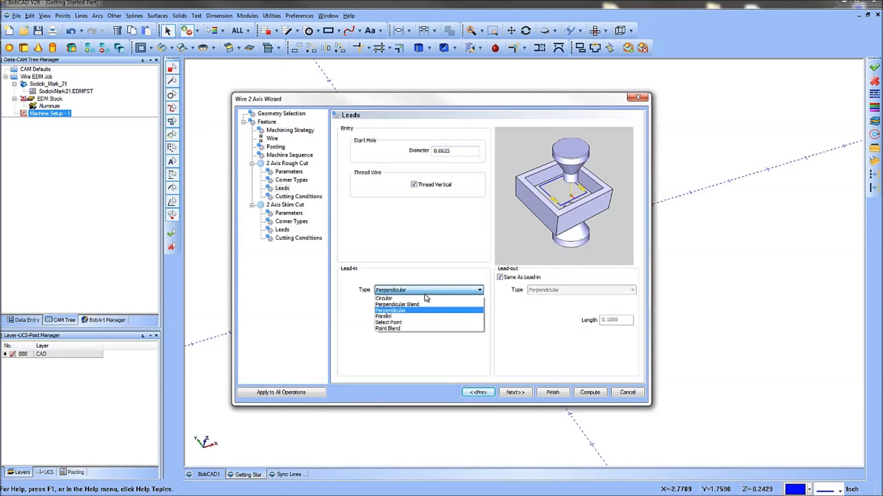
double_click(423, 293)
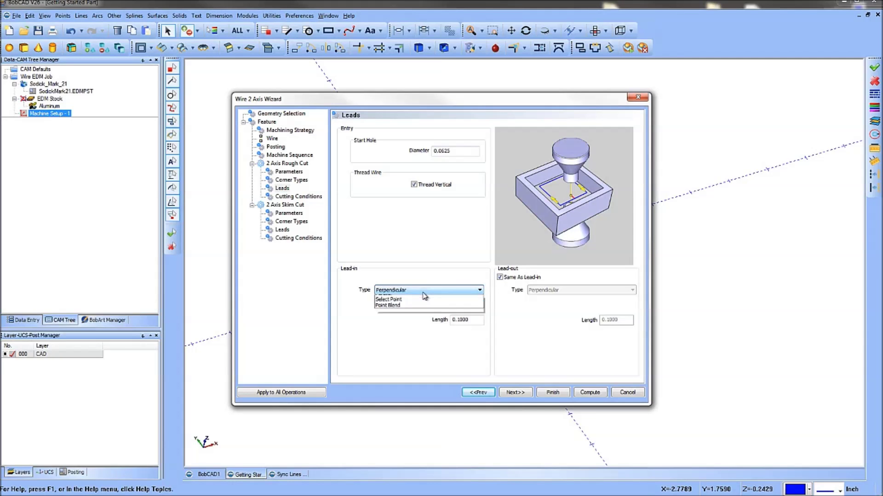
click(386, 298)
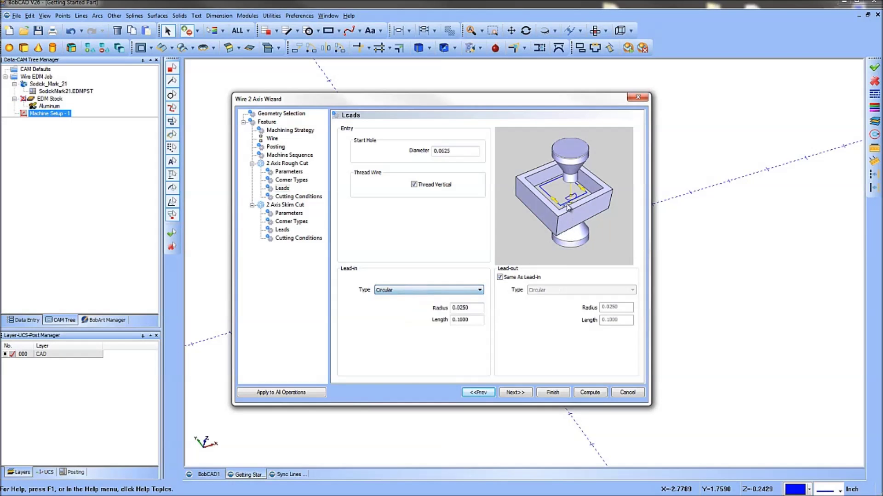
scroll(389, 293, down, 1)
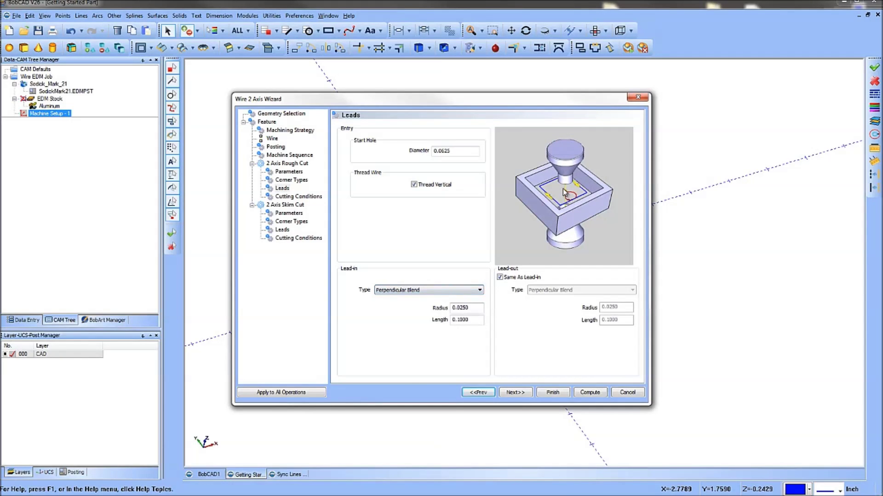
click(449, 290)
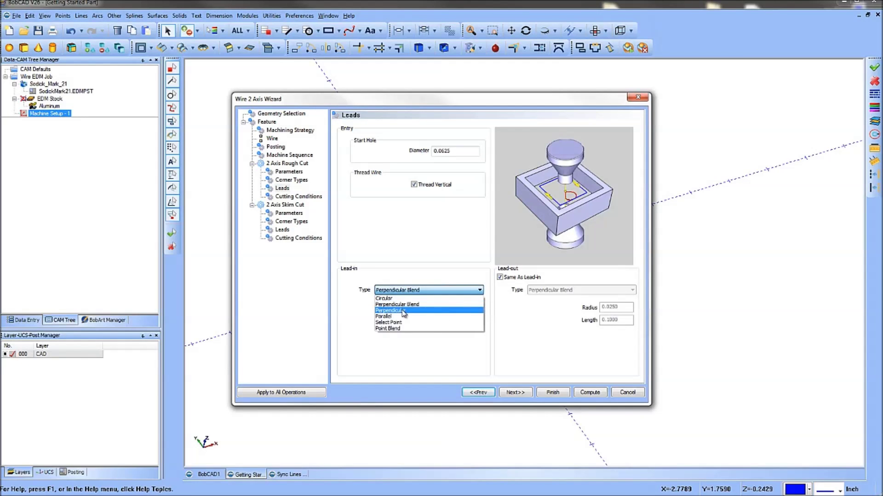
click(406, 311)
click(412, 290)
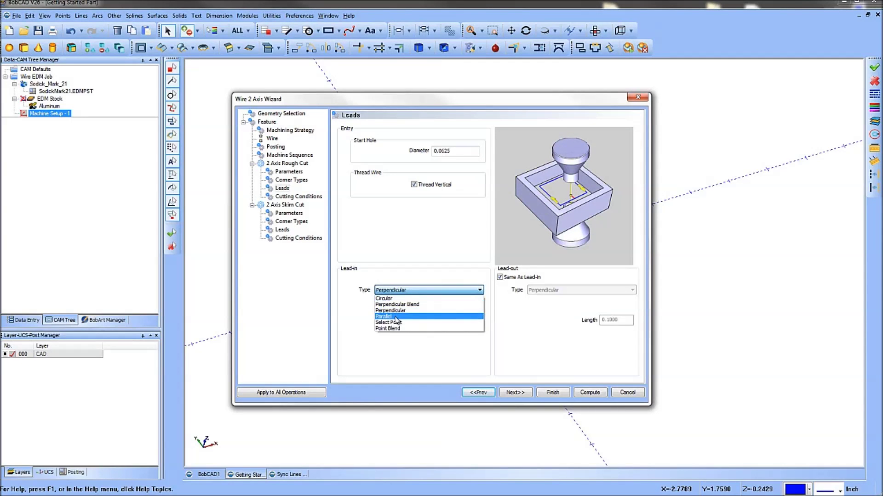
click(396, 316)
click(413, 290)
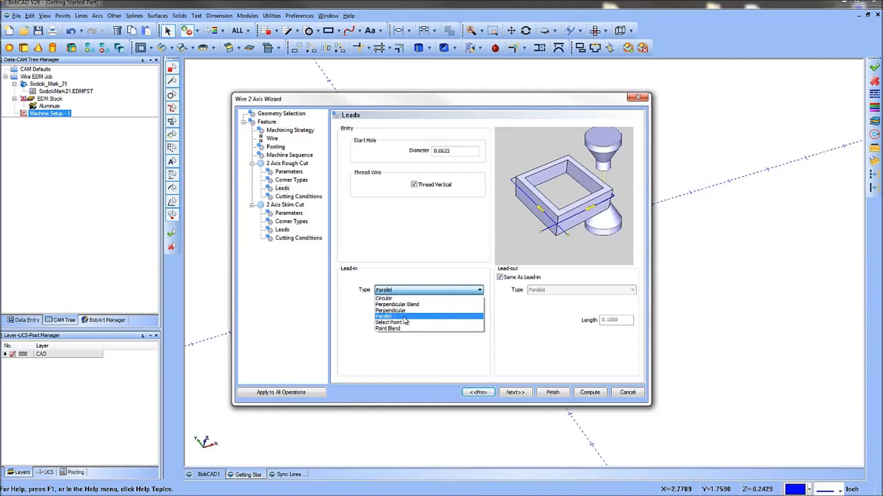
click(404, 321)
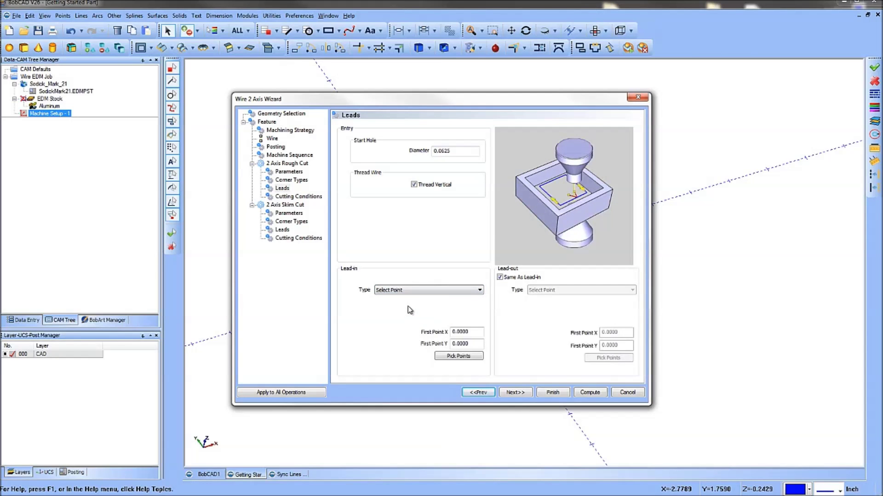
click(413, 292)
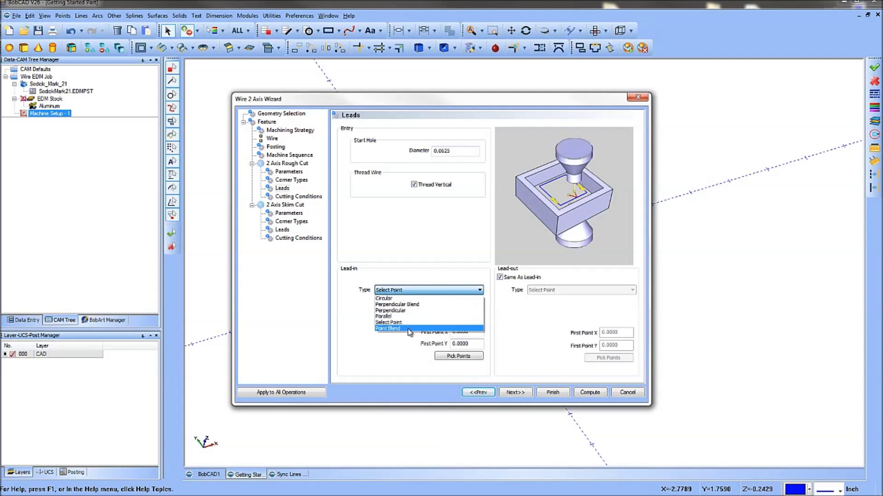
click(408, 330)
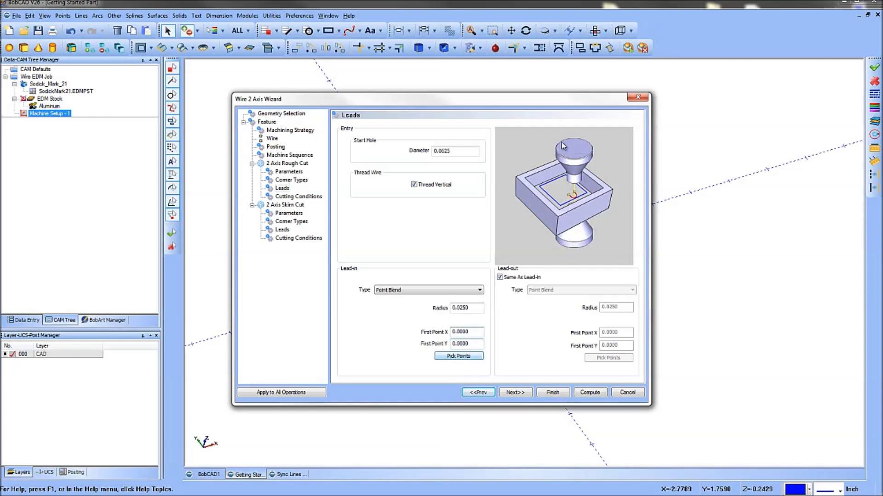
Set the rough cut's lead-in type to Select Point and pick the origin at the center circle's center as the first point
click(424, 288)
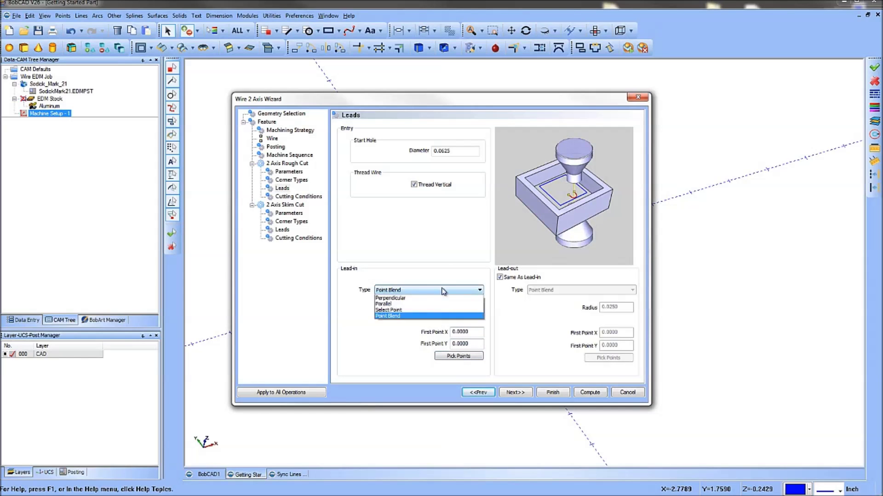
click(407, 330)
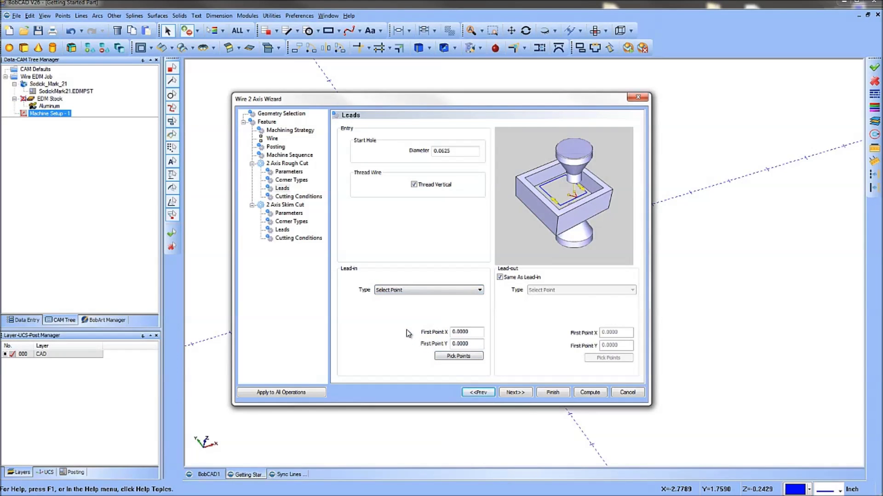
click(459, 357)
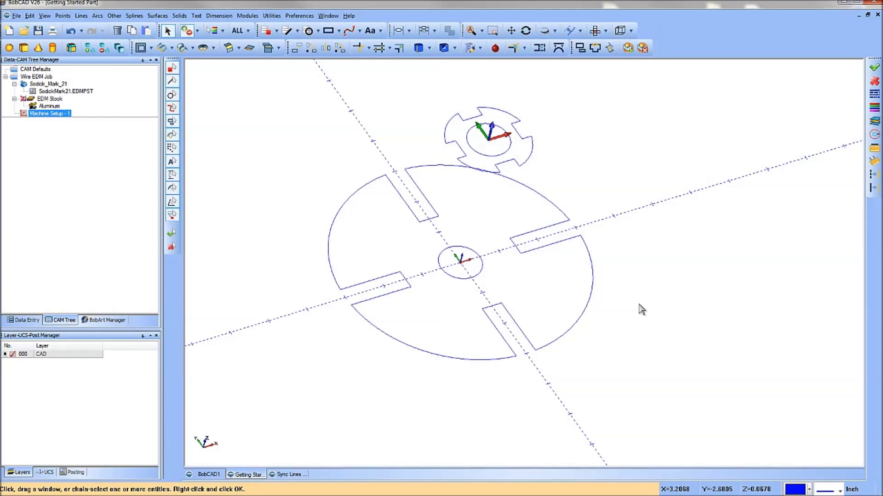
right_click(637, 216)
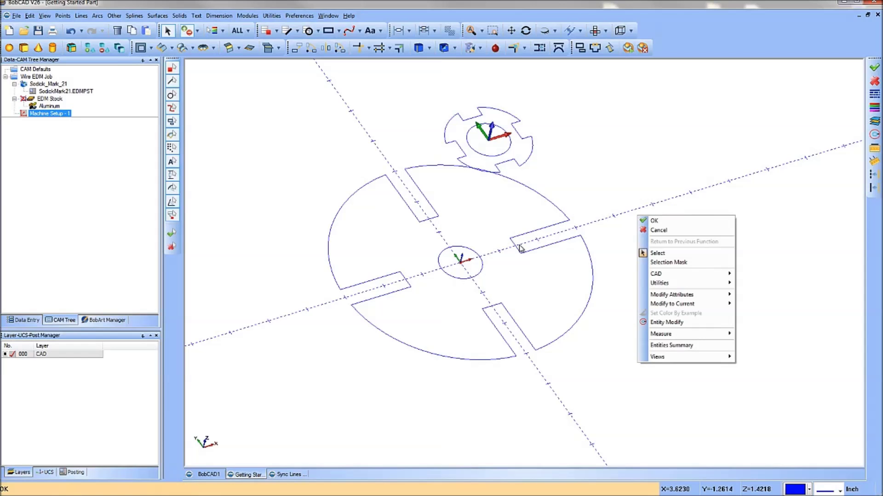
click(663, 222)
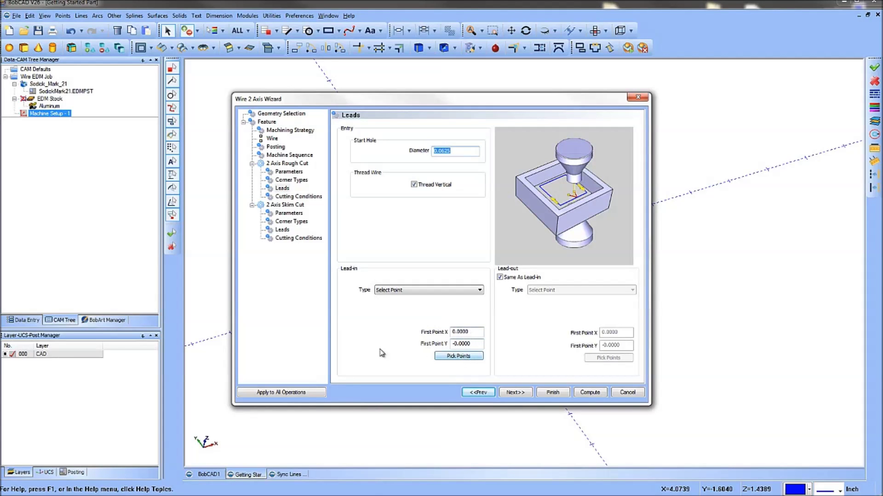
Apply the rough cut's lead settings to all operations and check the skim cut's leads
click(275, 394)
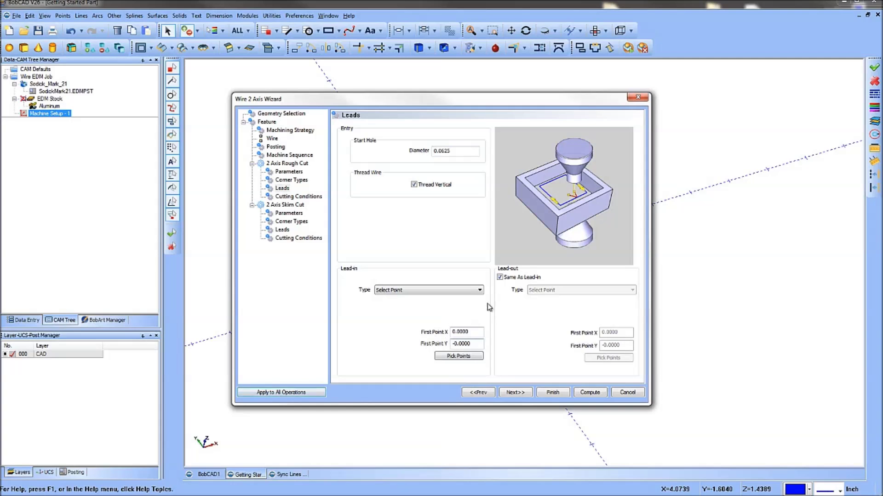
click(283, 229)
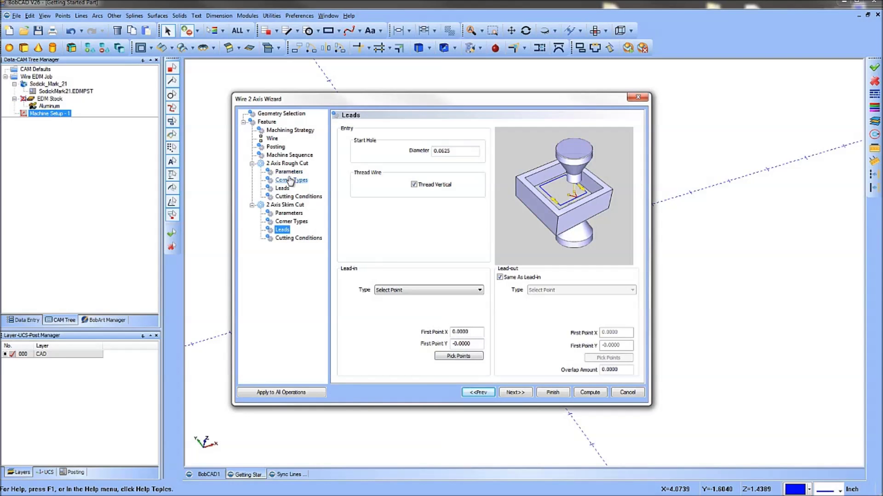
Examine the wire speed and tension fields in the rough cut's cutting conditions
click(286, 197)
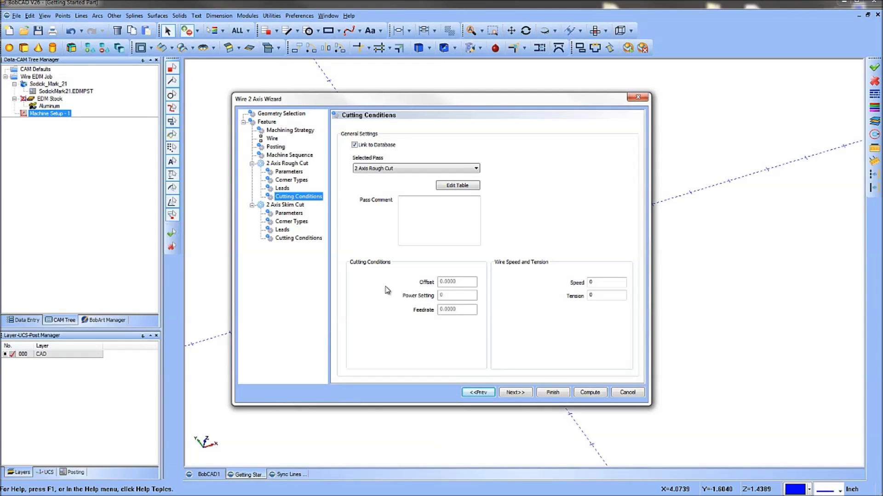
double_click(593, 284)
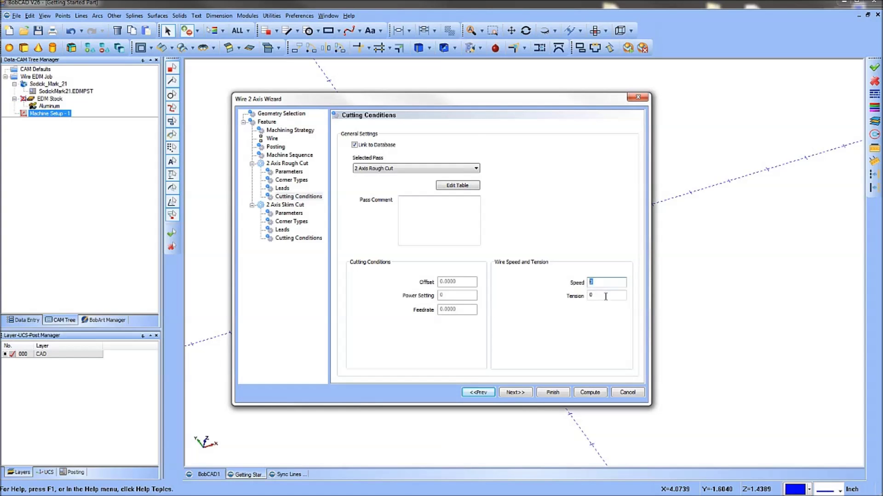
drag(606, 298, 575, 298)
Preview Reverse Skims for the skim cut, return to Skims in the Same Direction, and set the number of skim passes to 3
click(513, 394)
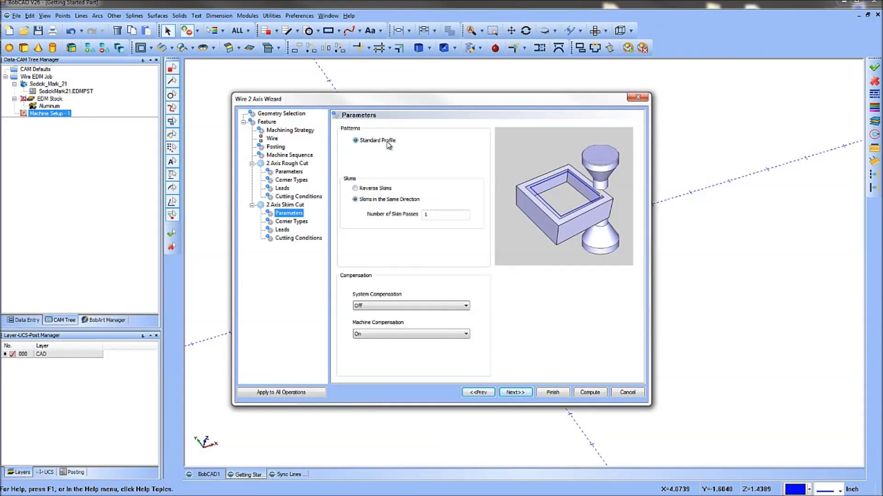
click(355, 189)
click(355, 200)
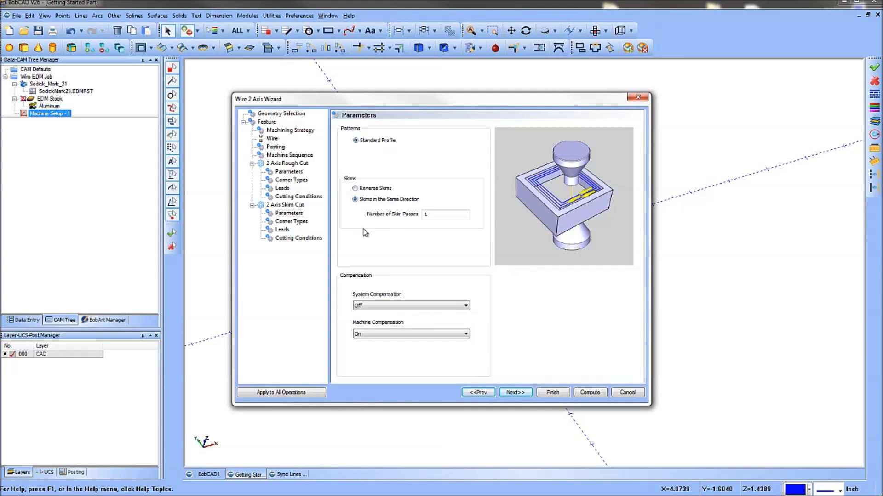
double_click(425, 216)
text(3)
Set the skim cut's System Compensation to On and its Machine Compensation to Off
click(384, 308)
click(384, 320)
click(386, 334)
click(386, 348)
click(386, 307)
click(383, 320)
click(382, 334)
click(380, 343)
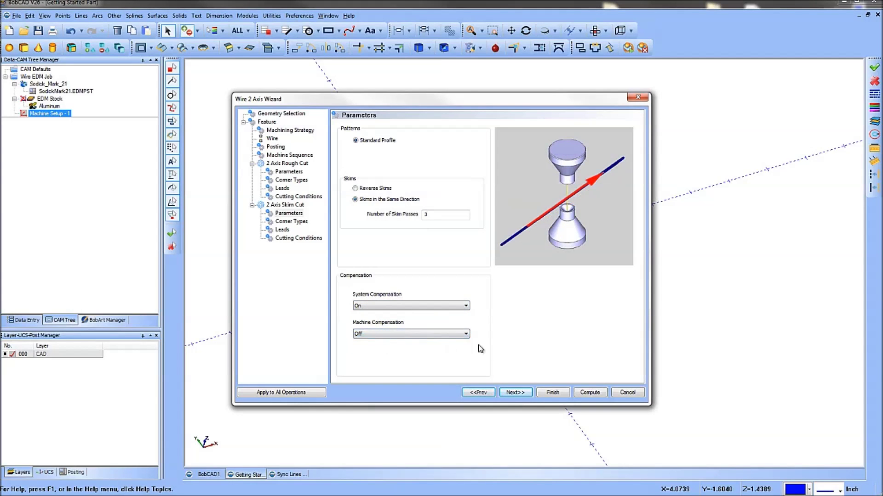
Review the skim cut's corner types and leads, and continue to its cutting conditions
click(511, 393)
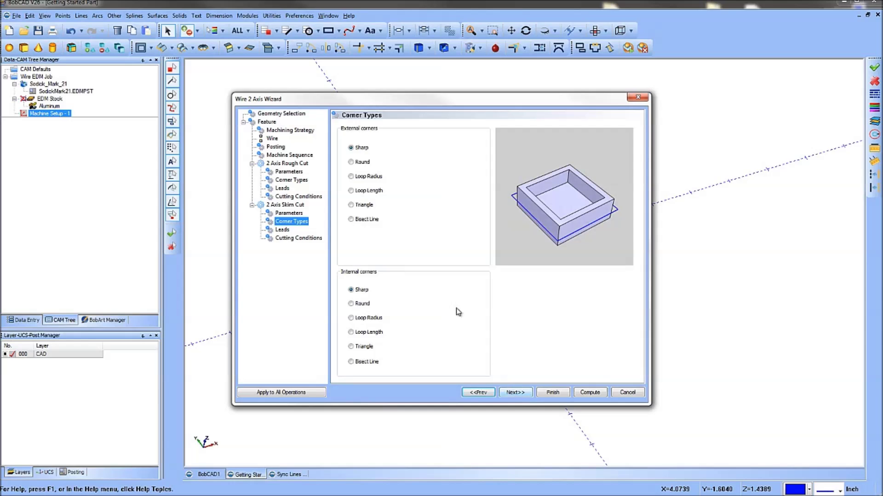
click(515, 393)
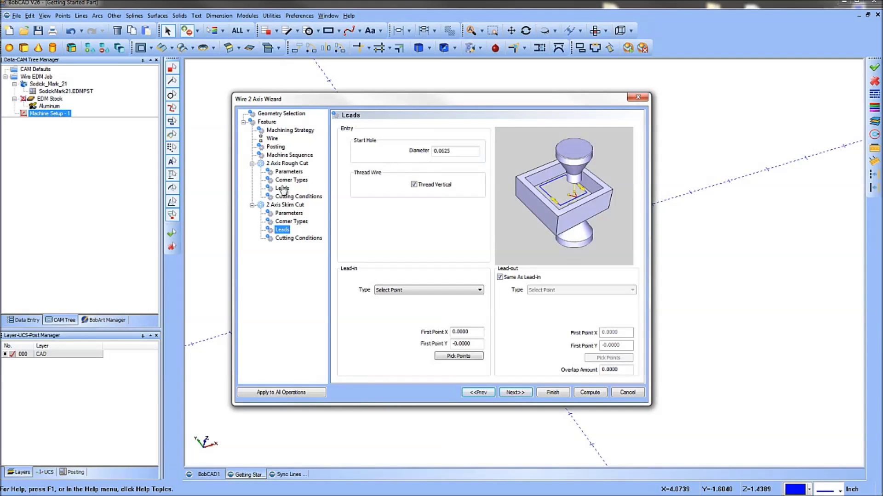
click(519, 393)
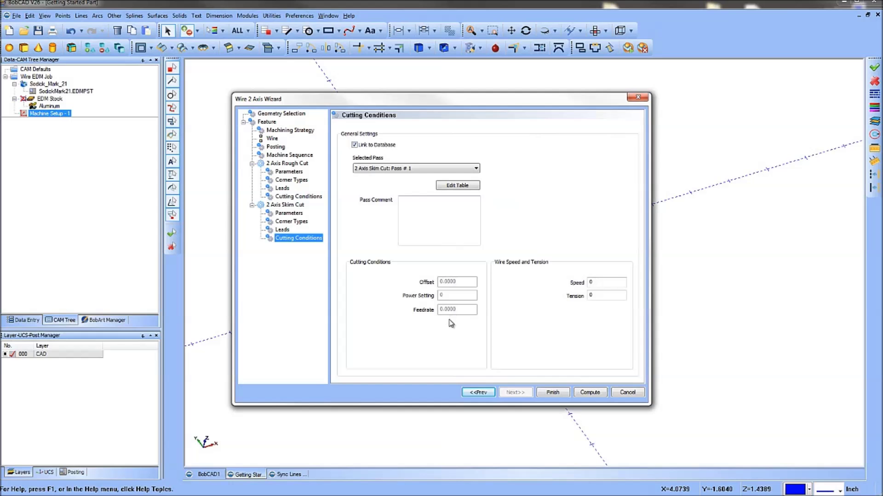
Browse the available skim passes in the cutting conditions and keep Pass # 1 selected
click(395, 169)
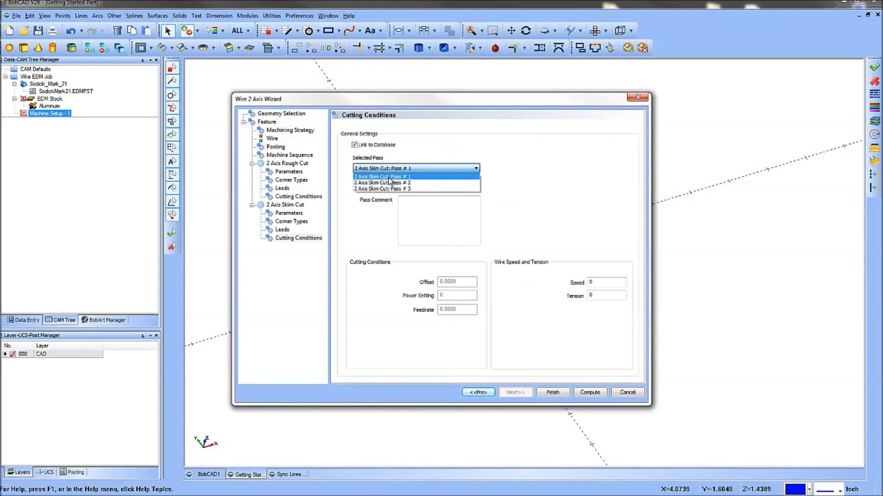
click(380, 209)
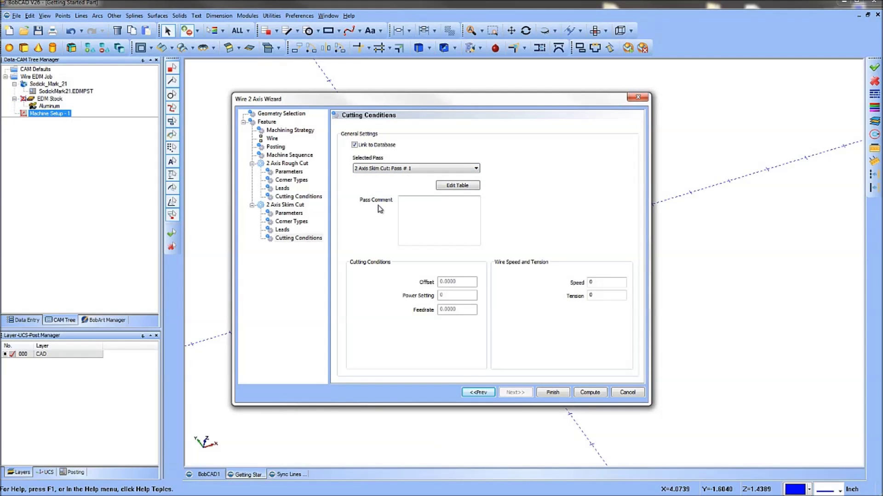
click(382, 169)
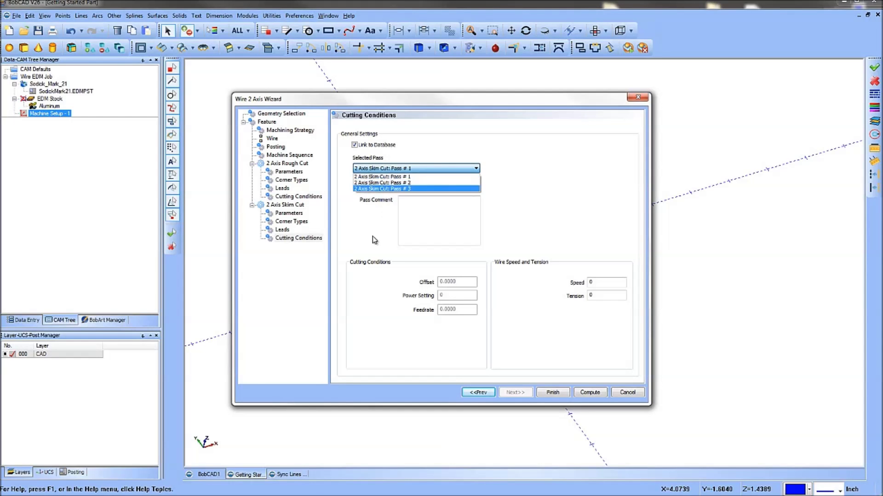
click(381, 177)
Edit the cutting conditions table to give the rough cut and all three skim passes a Power Setting of 1
click(443, 187)
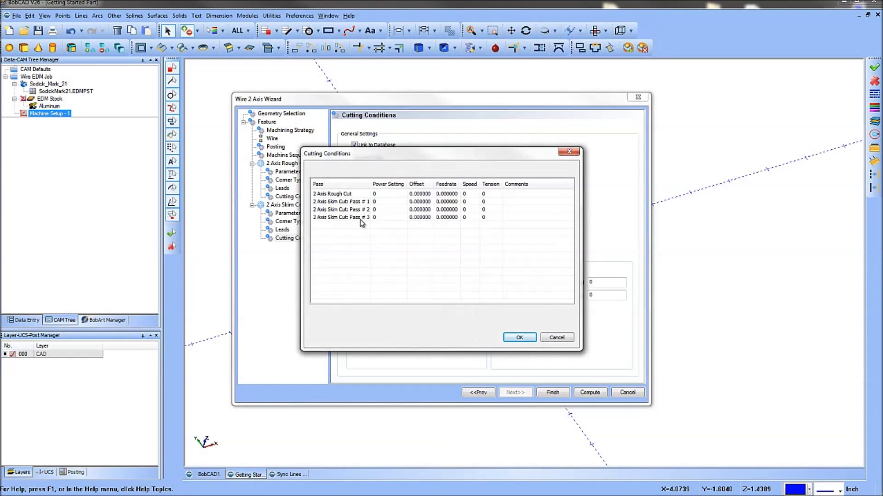
click(446, 194)
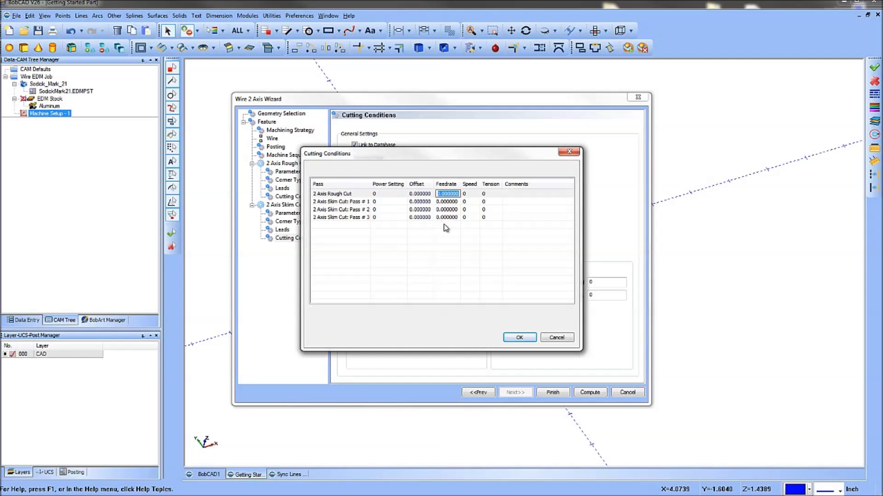
click(375, 194)
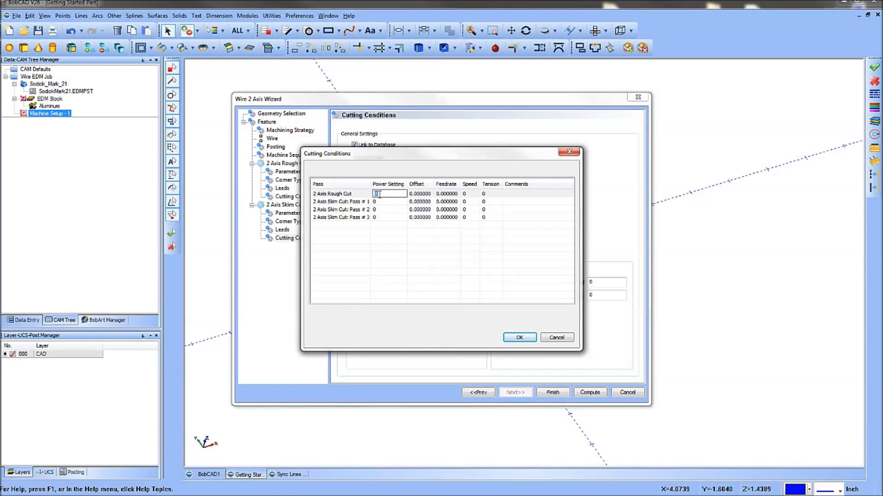
click(376, 202)
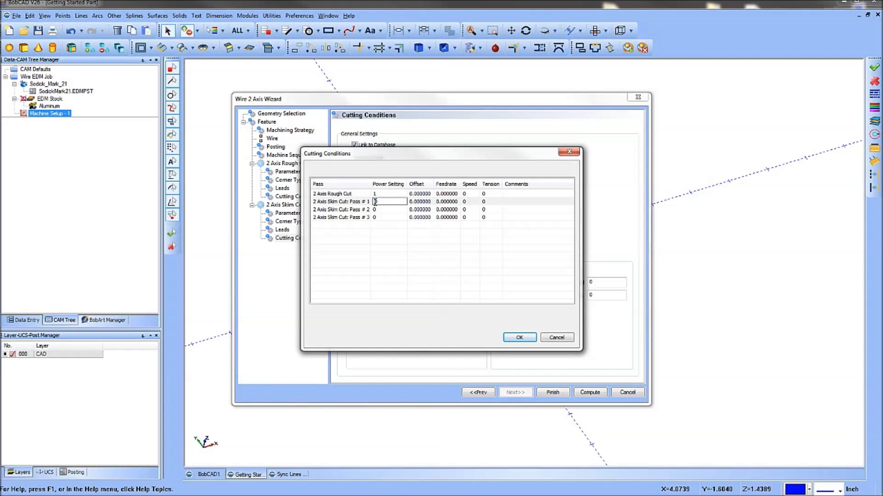
text(1)
click(377, 209)
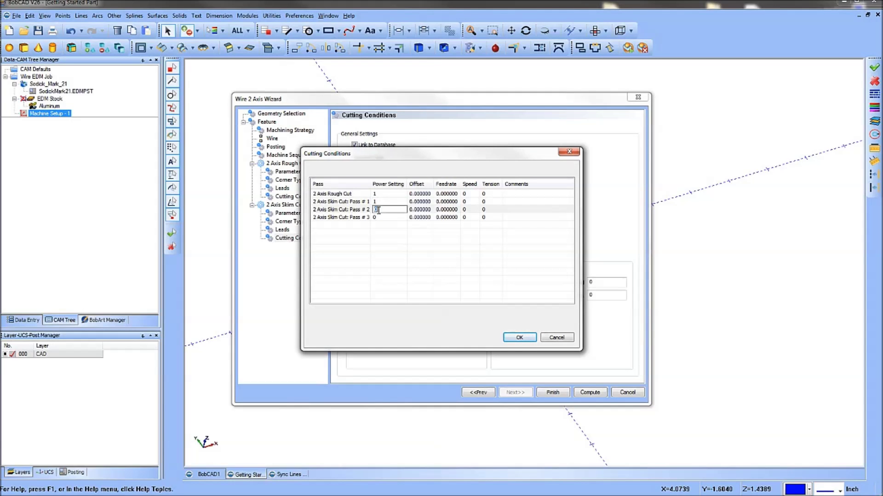
click(386, 217)
text(1)
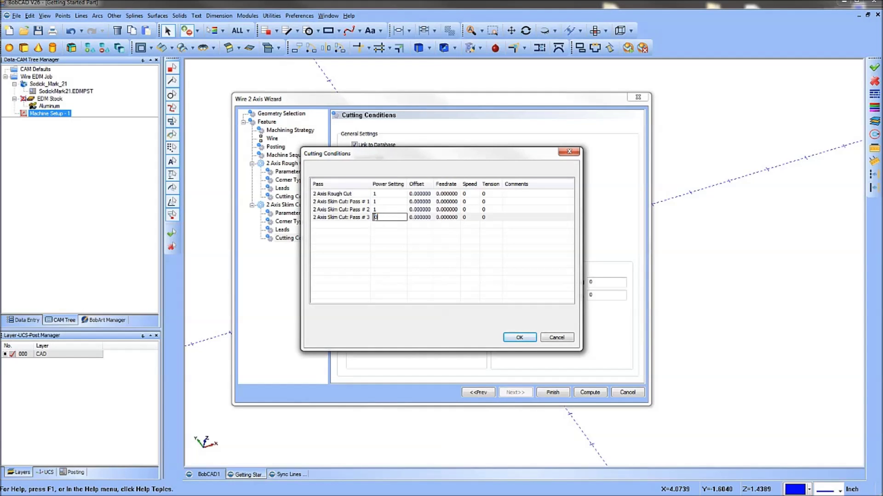
click(515, 337)
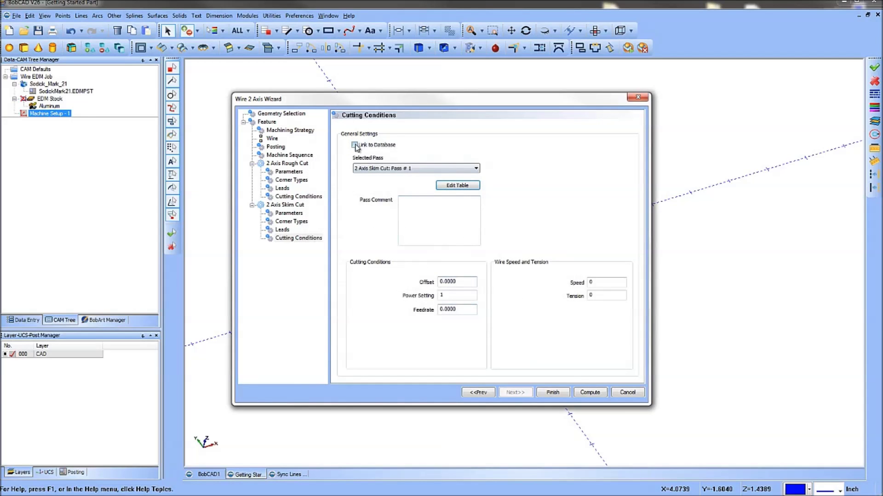
Select 2 Axis Skim Cut: Pass # 2 and review the table of cutting conditions for all passes
click(426, 168)
click(398, 183)
click(449, 185)
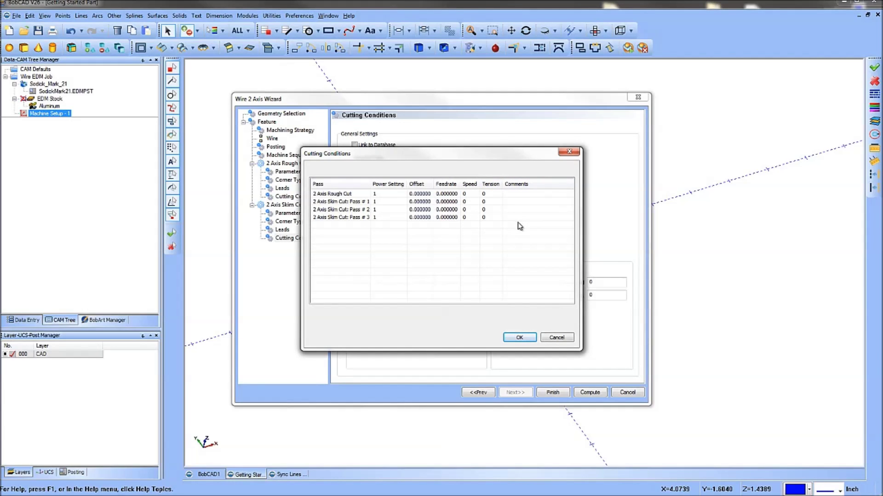
click(519, 338)
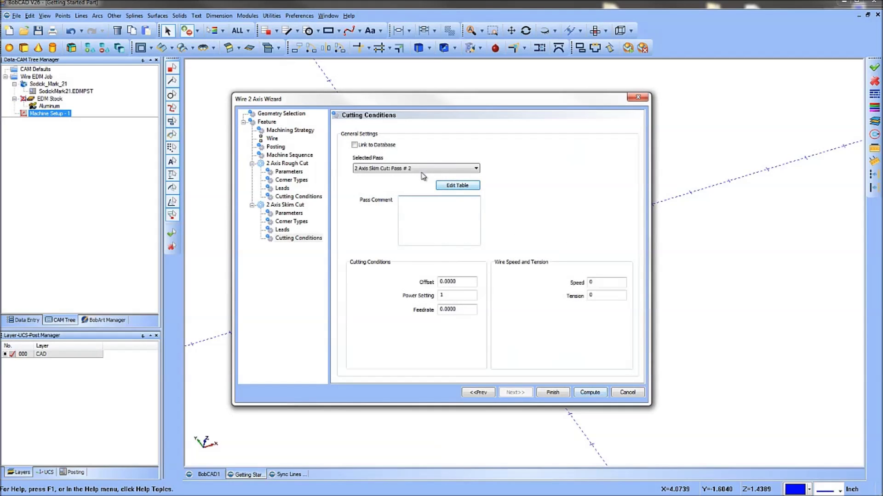
Link the skim cut's cutting conditions to the database and compute the 2 Axis Inside toolpath
click(354, 145)
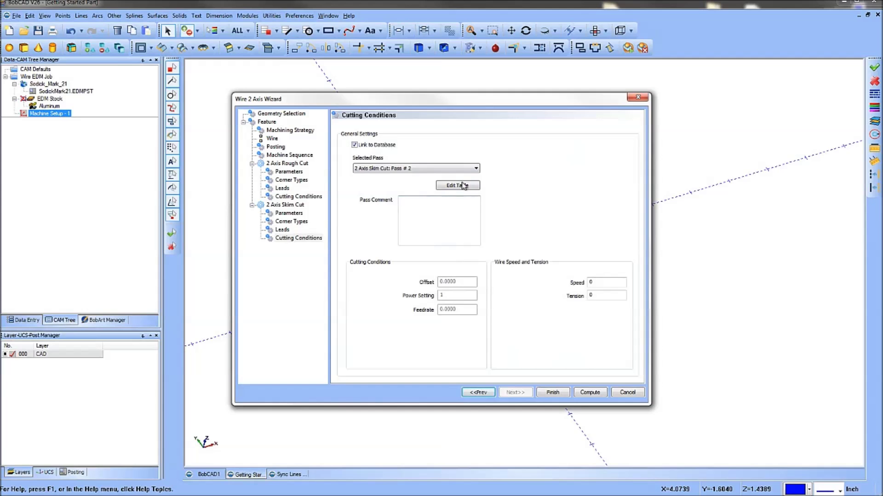
click(429, 168)
click(495, 205)
click(597, 392)
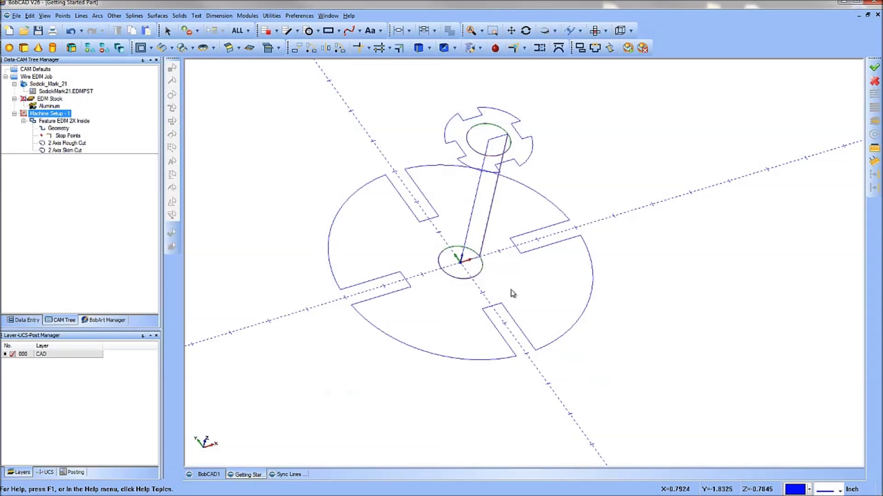
Examine the computed 2 axis toolpath up close around the upper and lower center circles
middle_drag(497, 252, 506, 202)
drag(455, 125, 522, 181)
scroll(491, 376, down, 3)
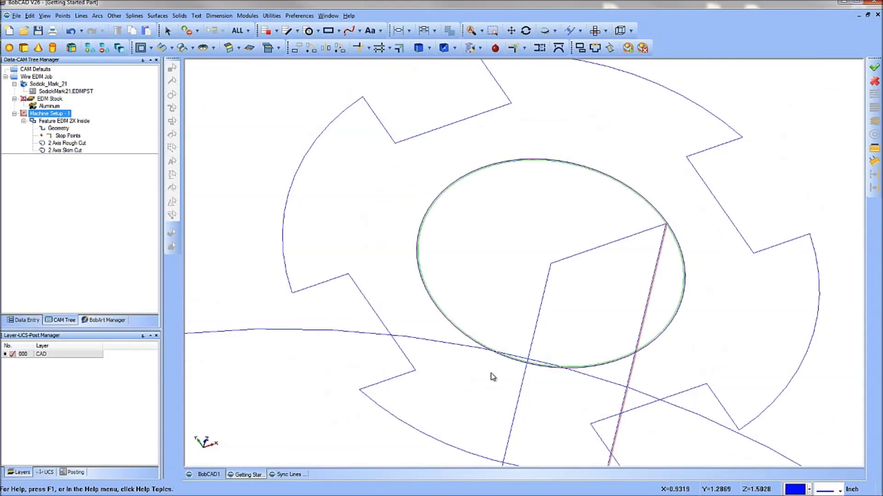
scroll(495, 416, down, 4)
drag(448, 377, 539, 456)
scroll(536, 397, down, 1)
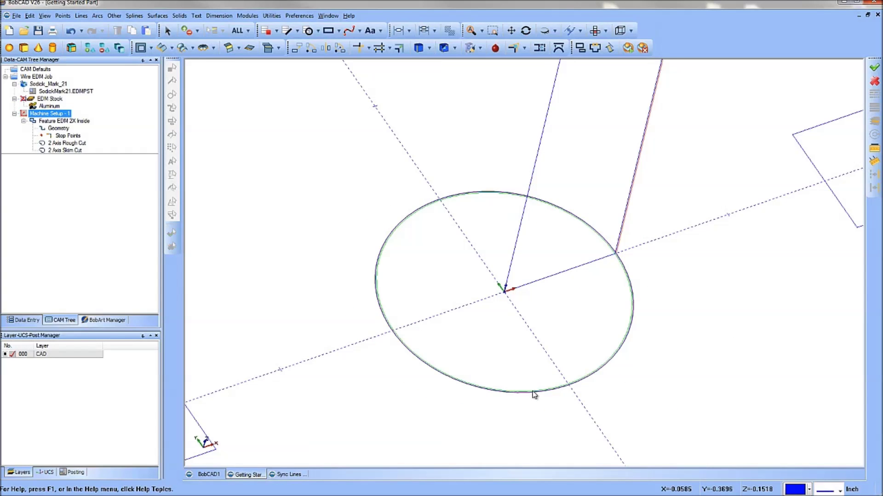
scroll(532, 391, down, 4)
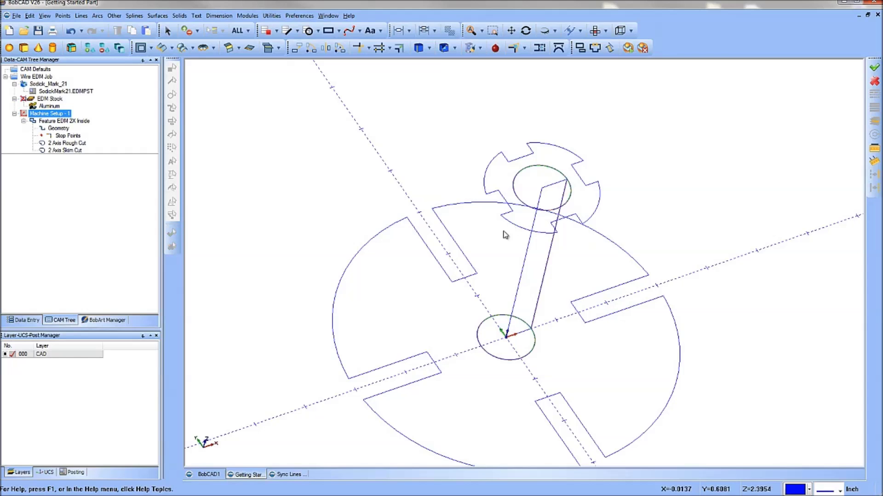
Collapse the finished 2 axis feature and add a 4 Axis Outside feature to Machine Setup - 1
click(62, 121)
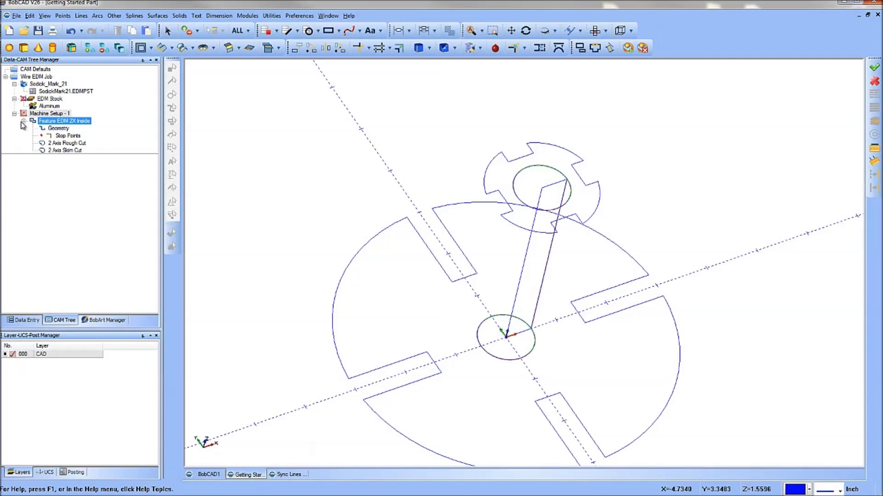
click(23, 121)
right_click(38, 115)
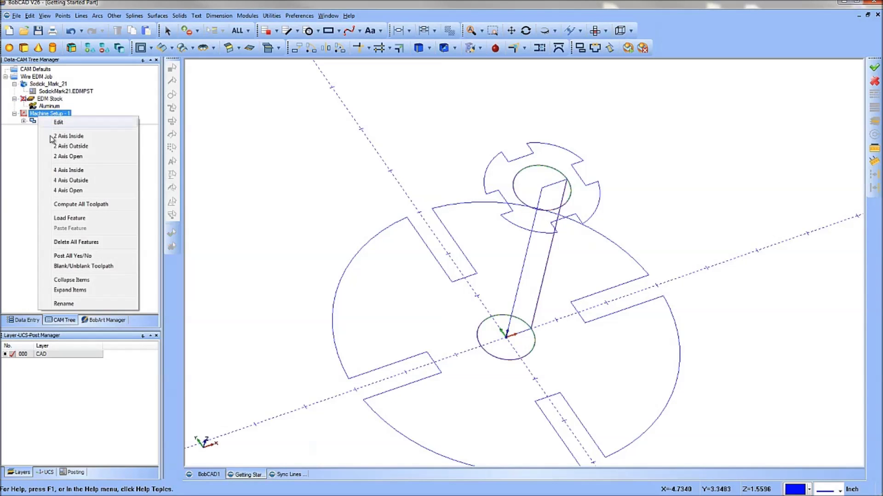
click(69, 180)
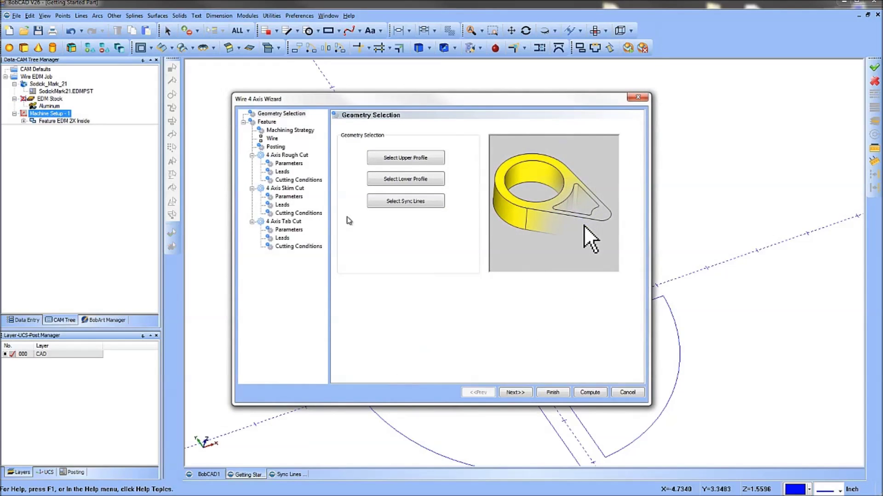
Assign the small notched contour as the upper profile and the large slotted contour as the lower profile of the 4 axis feature
click(391, 158)
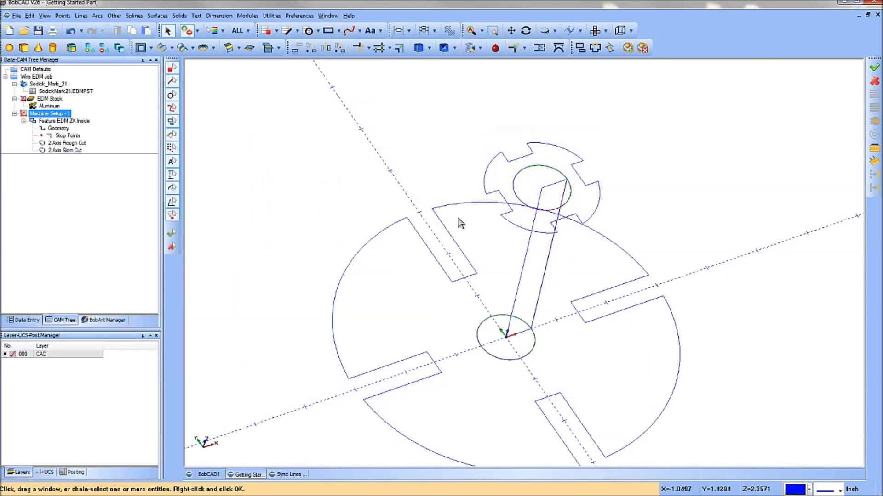
click(495, 198)
right_click(358, 186)
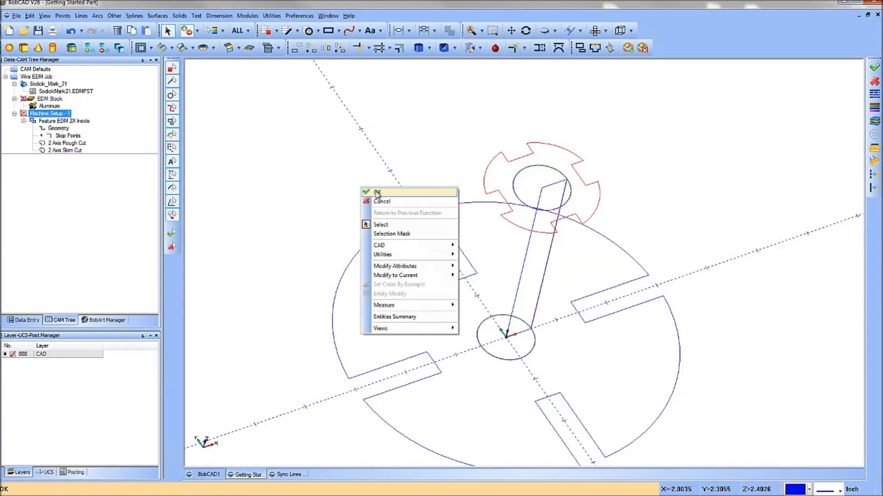
click(368, 195)
click(396, 182)
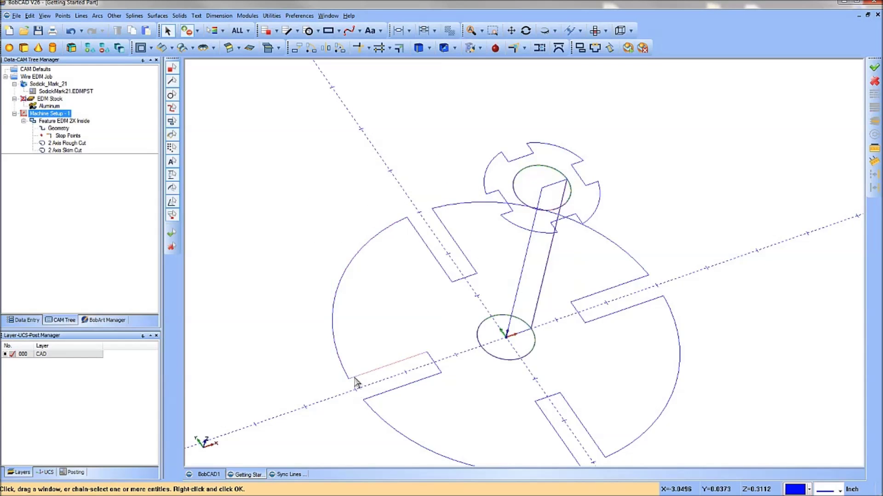
click(348, 378)
right_click(332, 235)
click(339, 238)
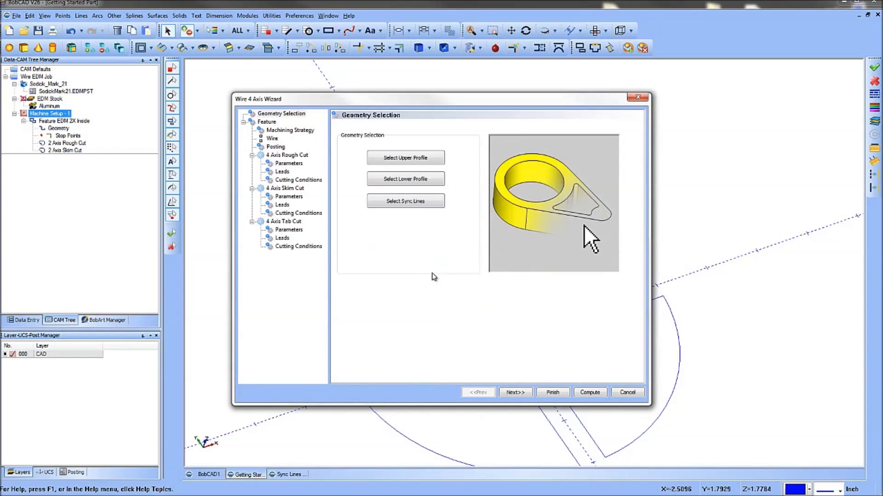
Set the 4 axis feature to No Glue Stop and its Sync Options to By Entity
click(515, 393)
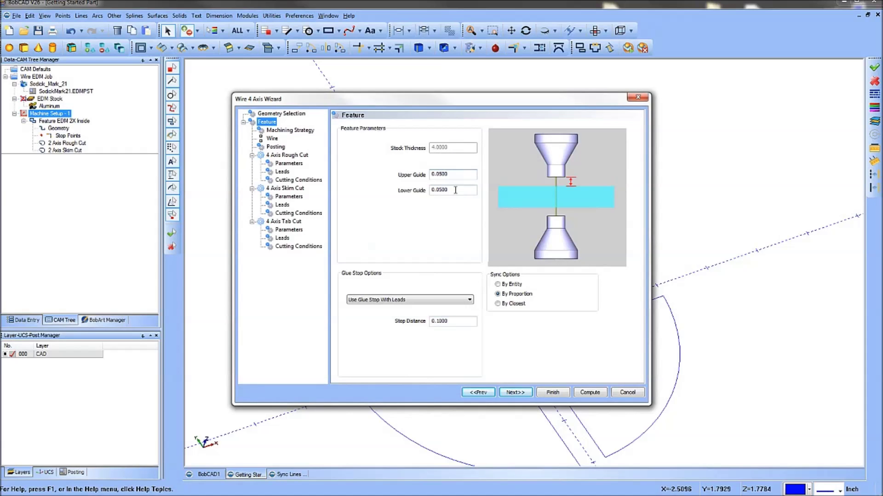
click(387, 301)
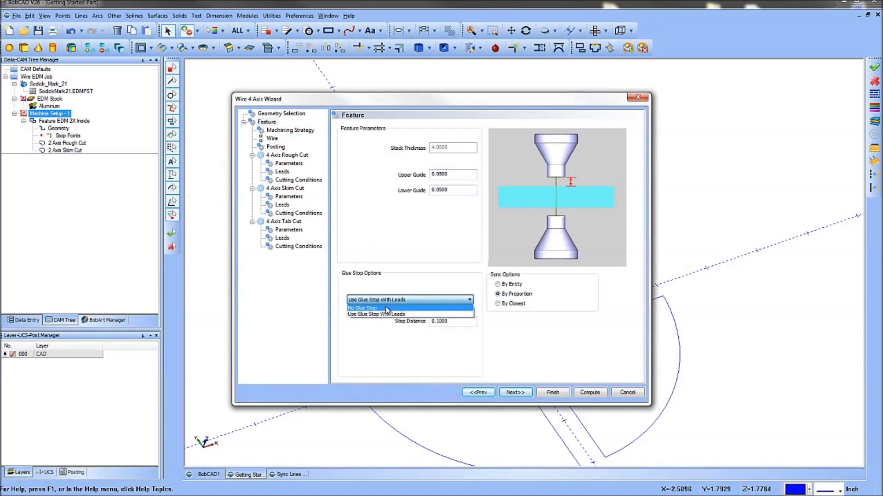
click(387, 309)
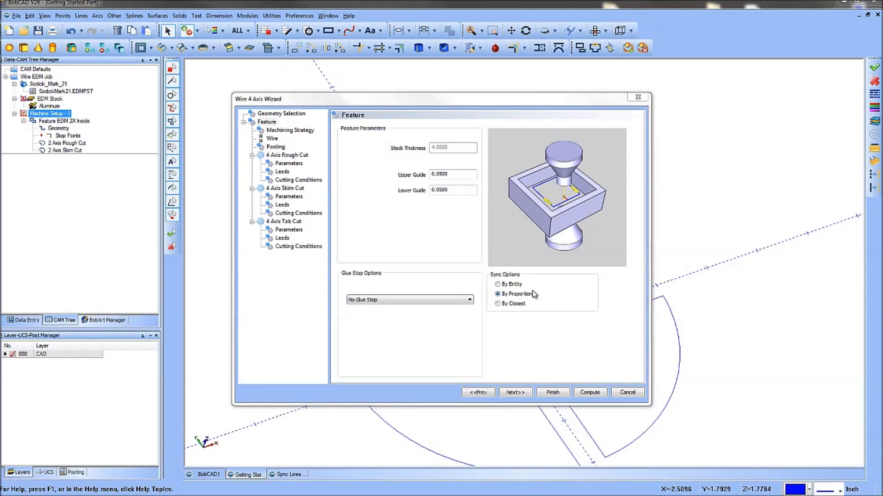
click(498, 284)
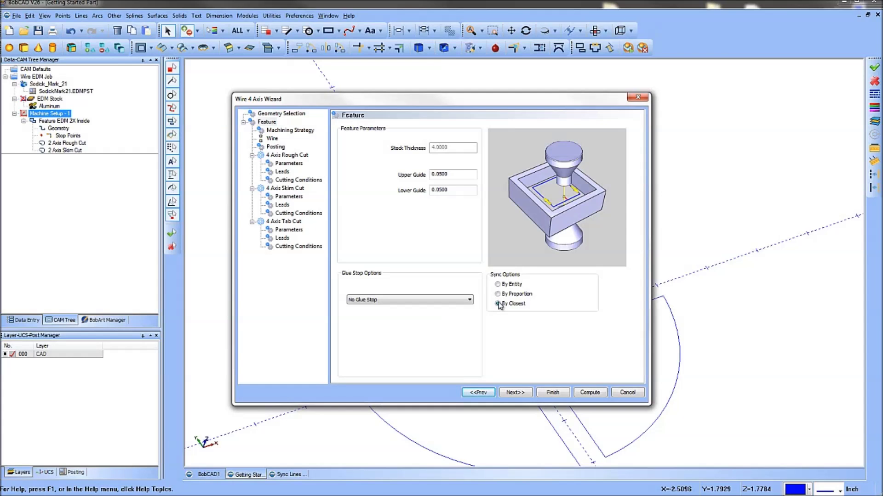
click(498, 286)
Review the 4 axis feature's machining strategy, wire parameters and posting settings, keeping Strategy 1
click(516, 392)
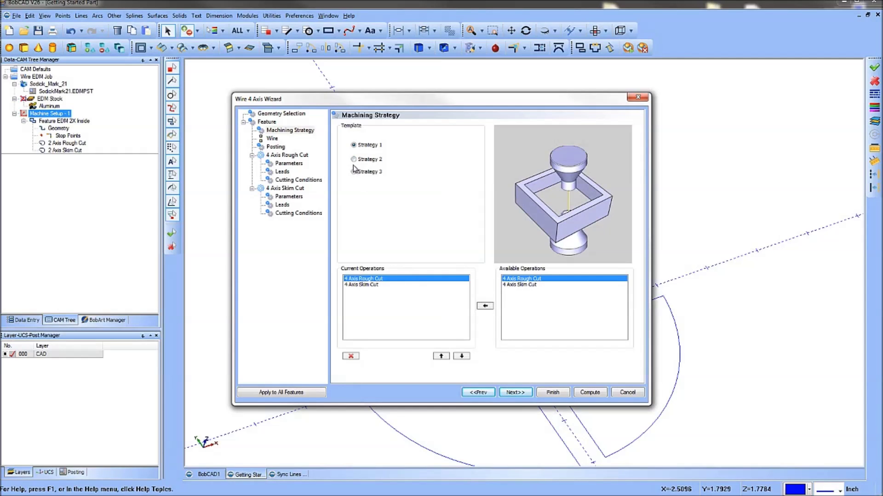
click(515, 393)
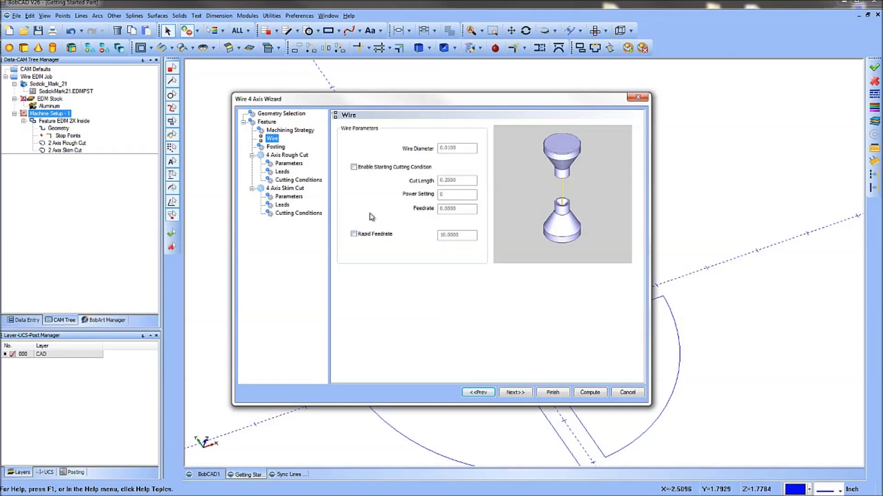
click(514, 394)
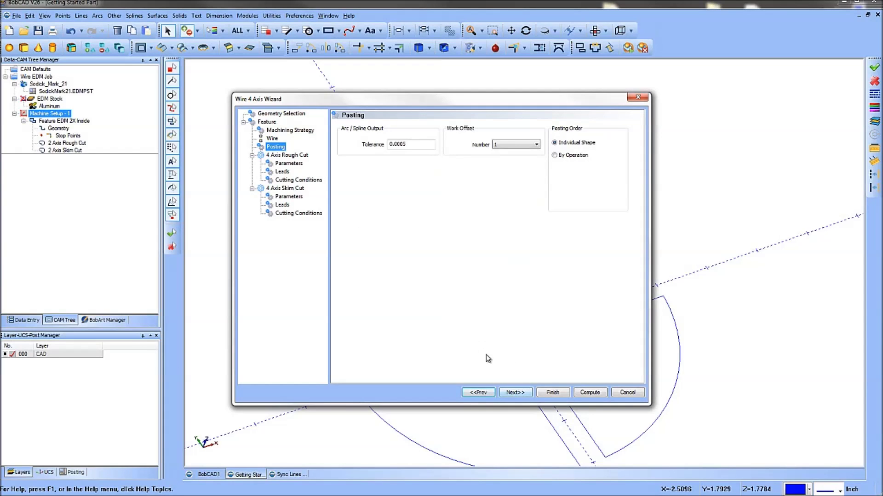
Set the 4 Axis Rough Cut's System Compensation to On and its Machine Compensation to Off
click(514, 393)
click(359, 304)
click(370, 317)
click(371, 335)
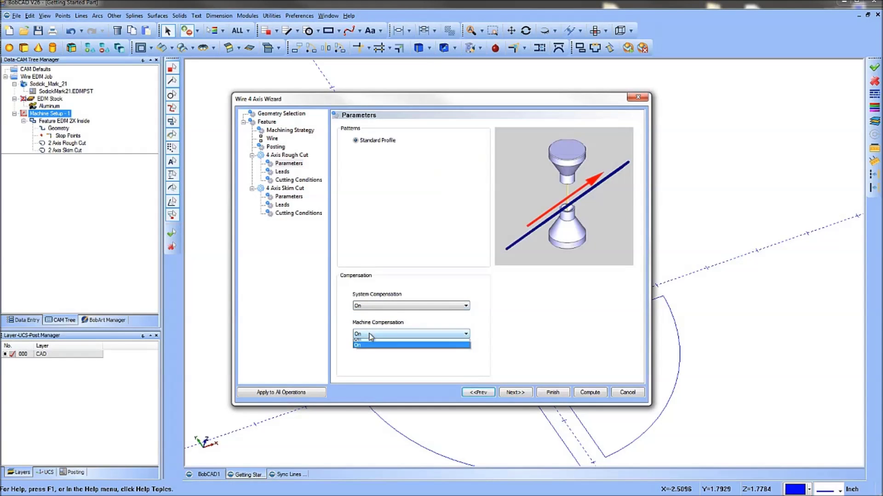
click(370, 339)
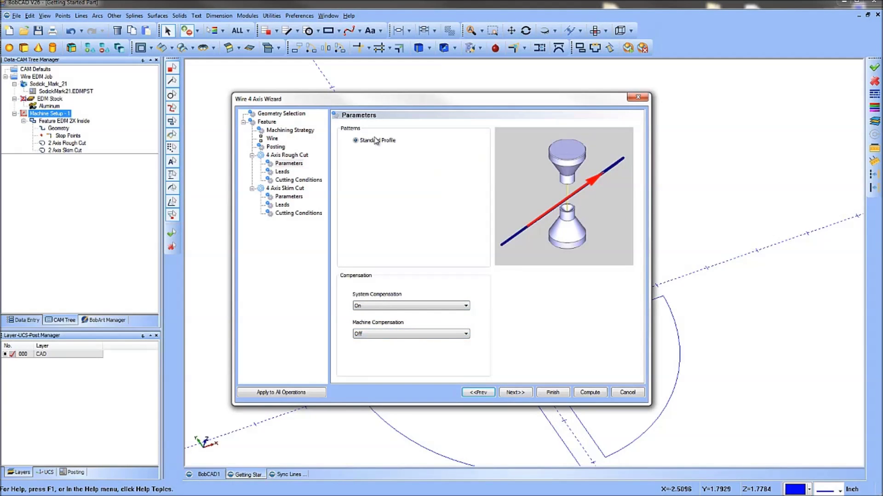
Give the 4 Axis Rough Cut a Perpendicular lead-in with a length of 0.25 and apply the leads to all operations
click(514, 391)
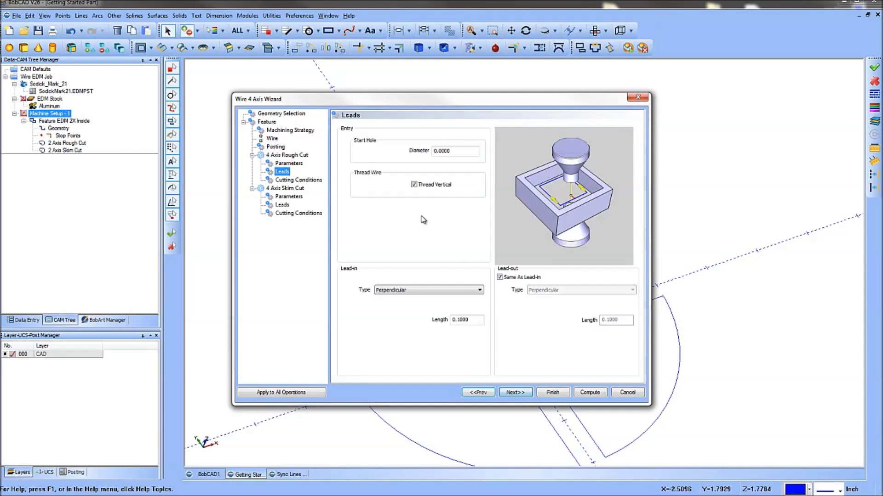
double_click(443, 150)
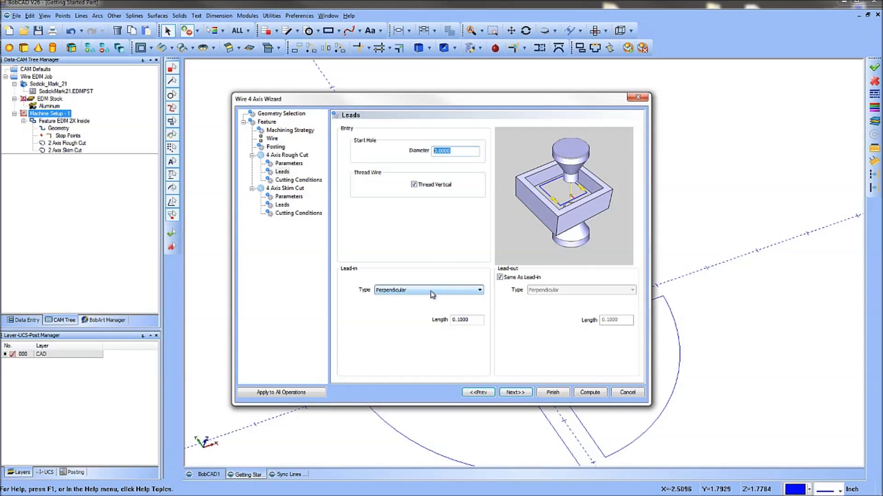
click(402, 290)
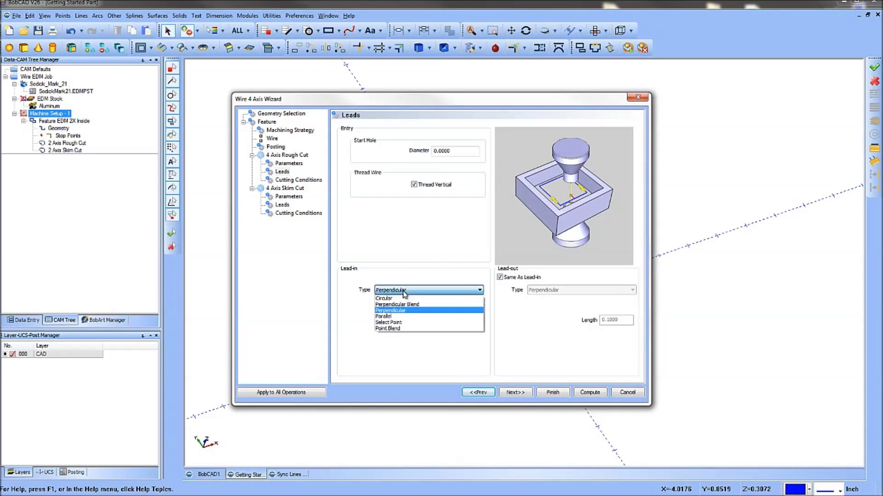
click(396, 311)
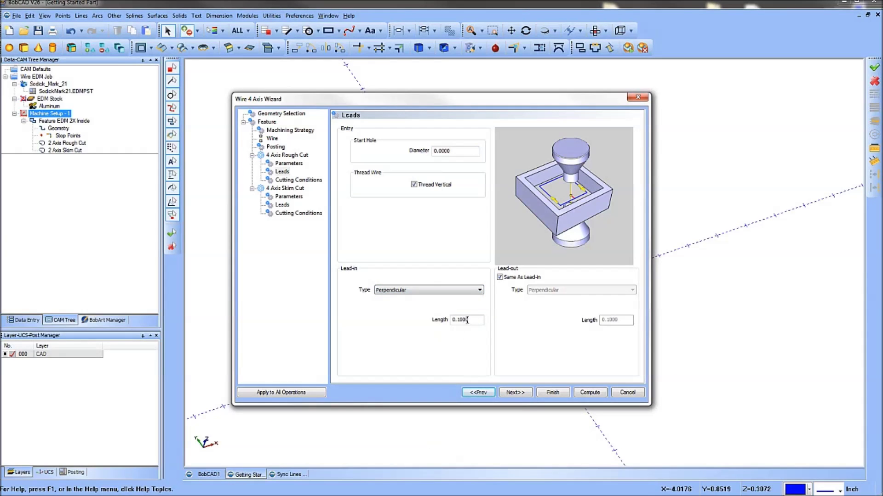
drag(469, 319, 436, 321)
text(.25)
click(294, 394)
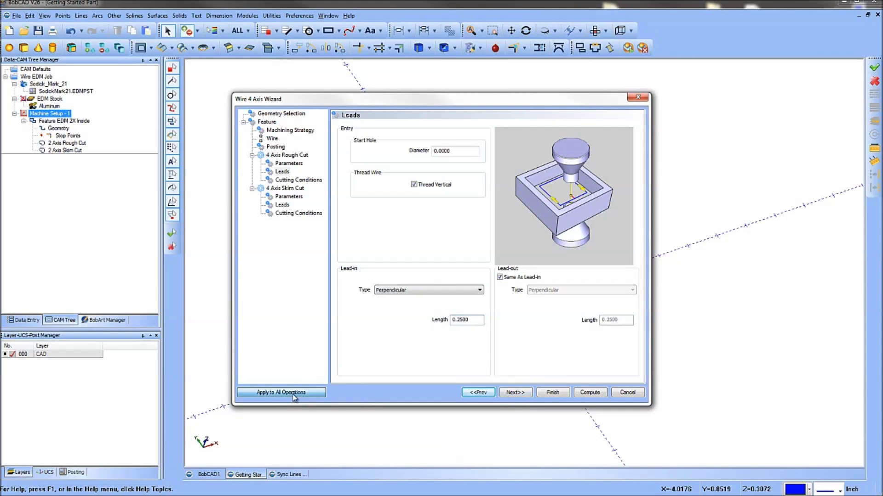
Review the 4 Axis Rough Cut's cutting conditions and its table of passes without changing any values
click(508, 390)
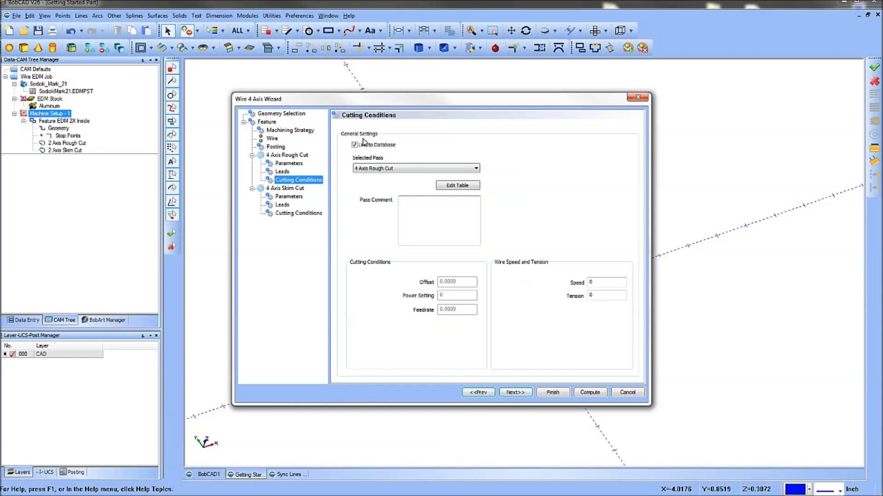
click(457, 186)
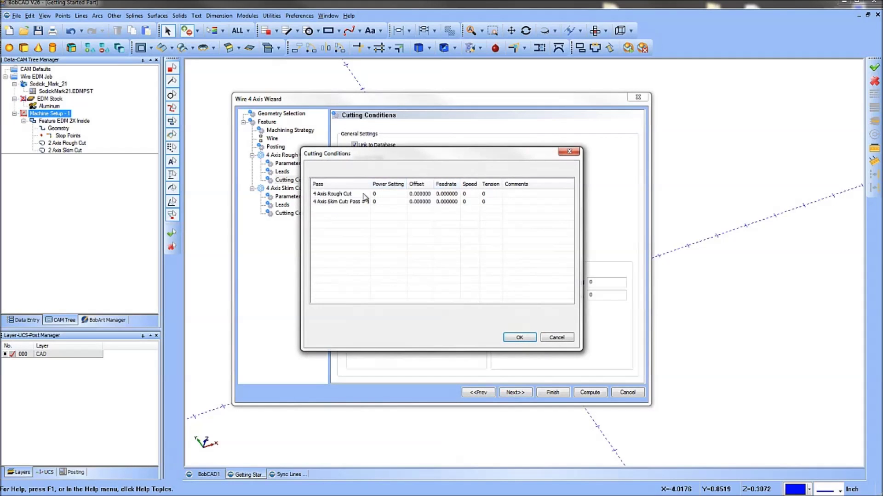
click(547, 338)
Set the 4 Axis Skim Cut's System Compensation to On and its Machine Compensation to Off
click(514, 394)
click(514, 393)
click(494, 394)
double_click(436, 214)
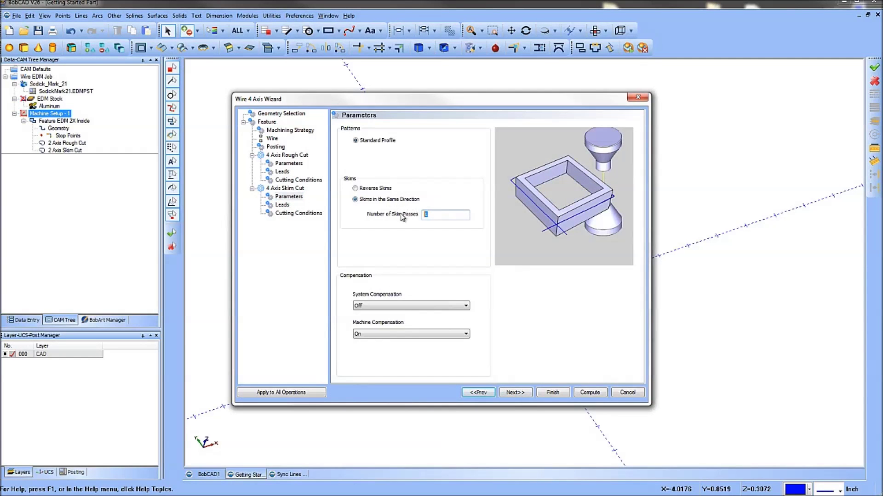
click(392, 306)
click(382, 318)
click(375, 336)
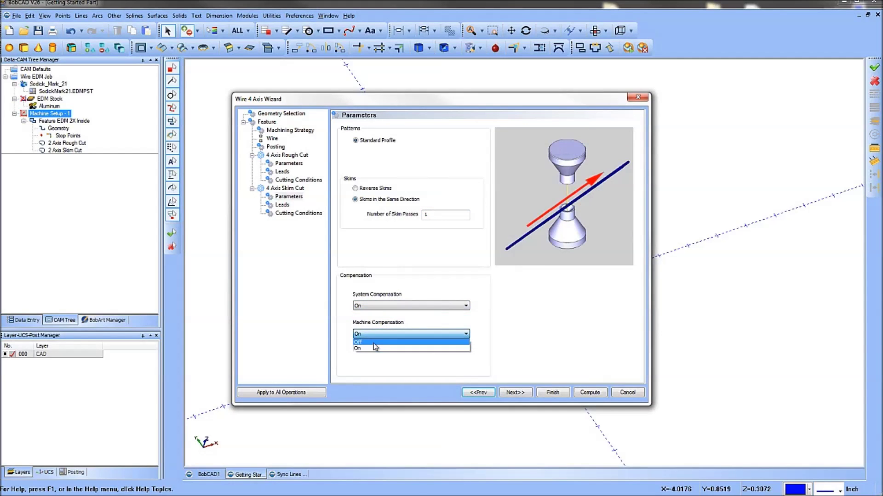
click(368, 345)
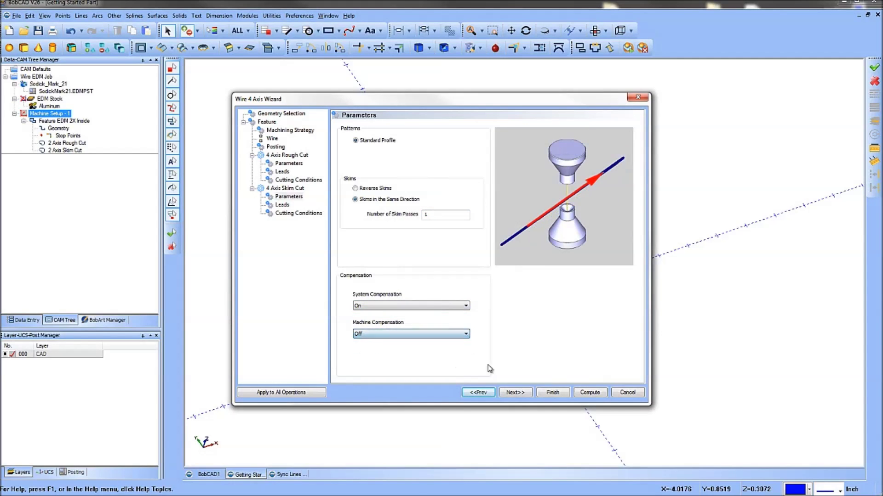
Review the 4 Axis Skim Cut's leads and cutting conditions table, and compute the 4 axis feature's toolpath
click(511, 392)
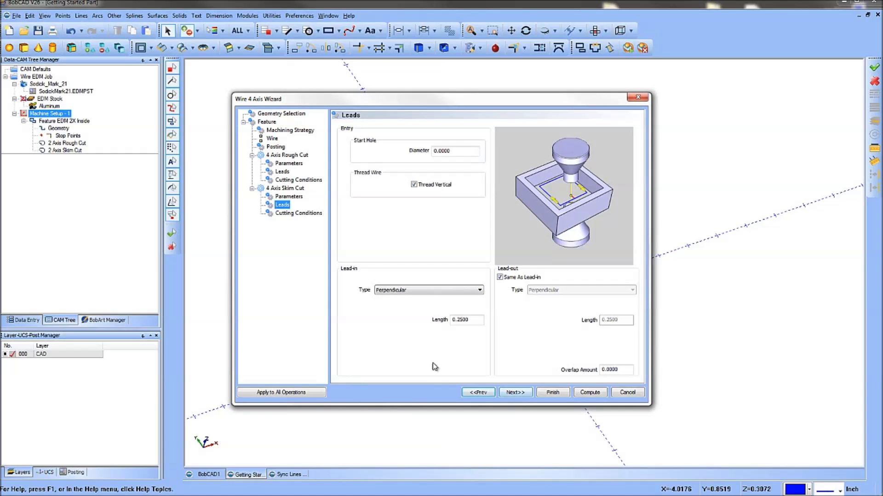
click(515, 394)
click(459, 188)
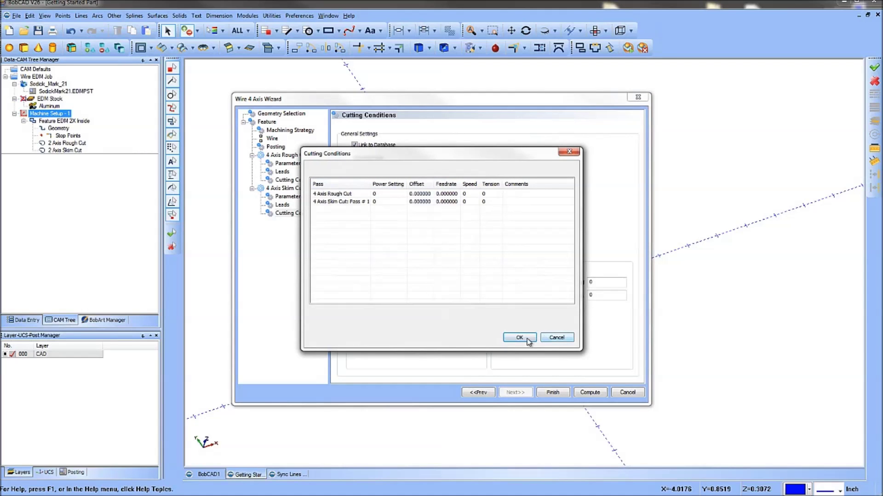
click(555, 338)
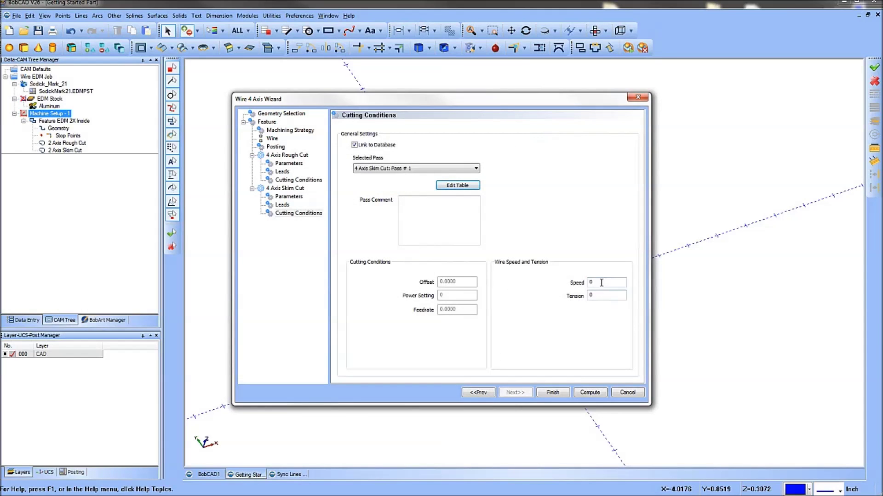
click(599, 391)
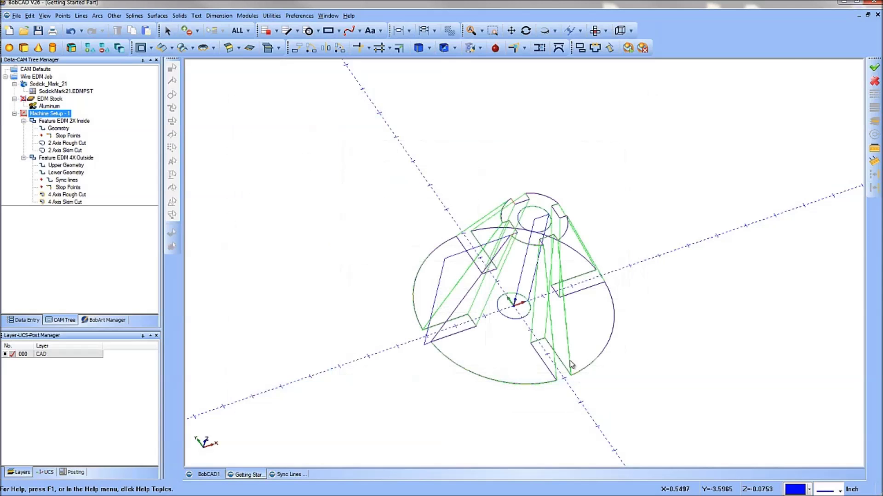
Run the machining simulation of the 2 axis and 4 axis features through to the end
mouse_move(539, 327)
middle_down()
mouse_move(528, 339)
mouse_move(540, 330)
middle_up()
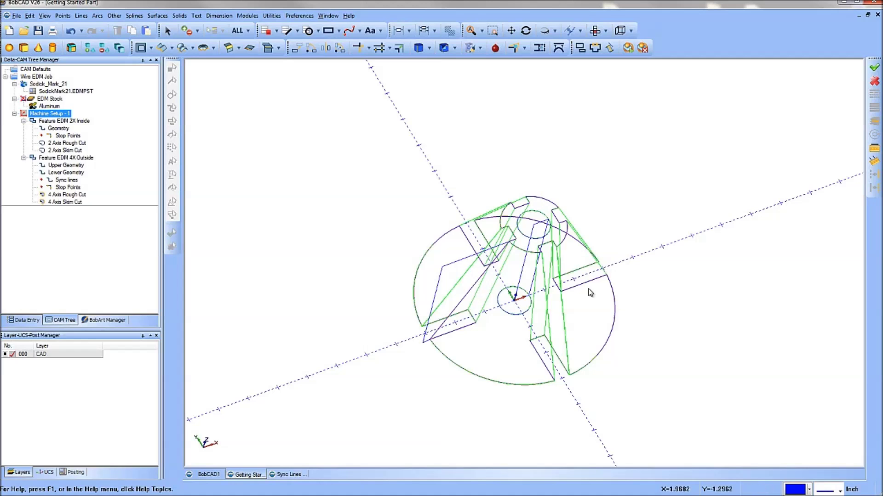
click(628, 52)
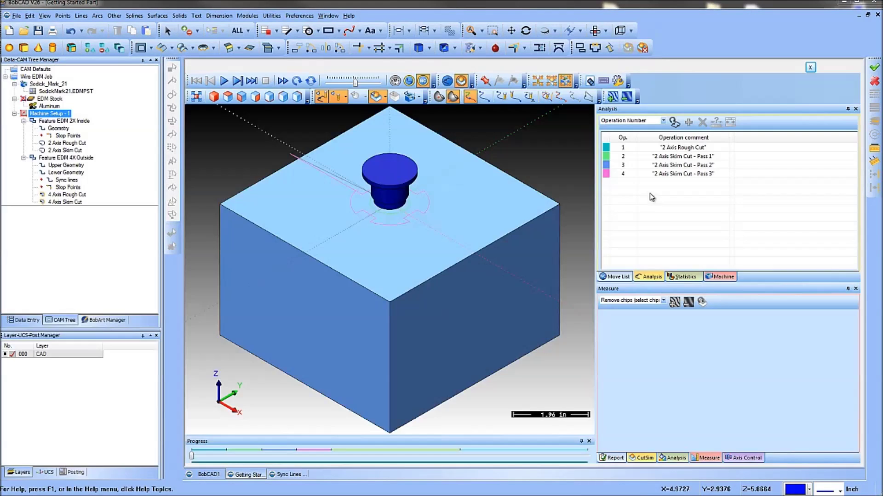
click(224, 81)
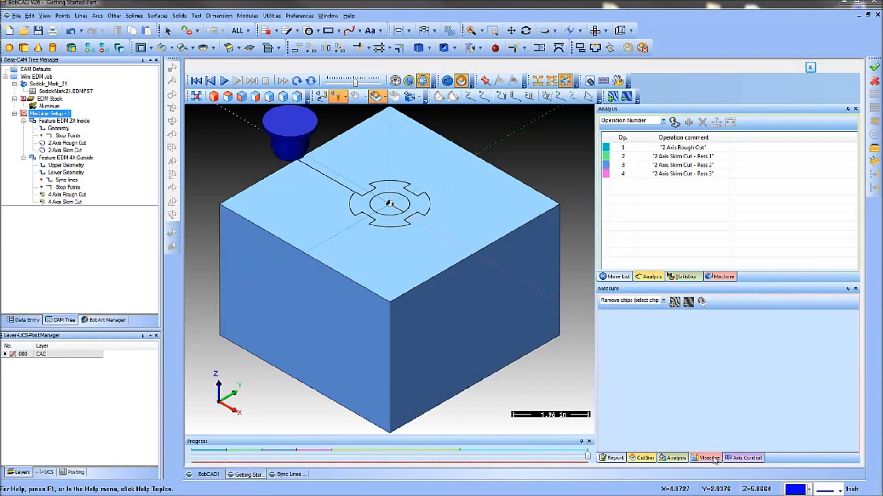
Remove the outer stock and the center slug from the simulated part using Remove chips (select chips), and exit the simulation
click(663, 300)
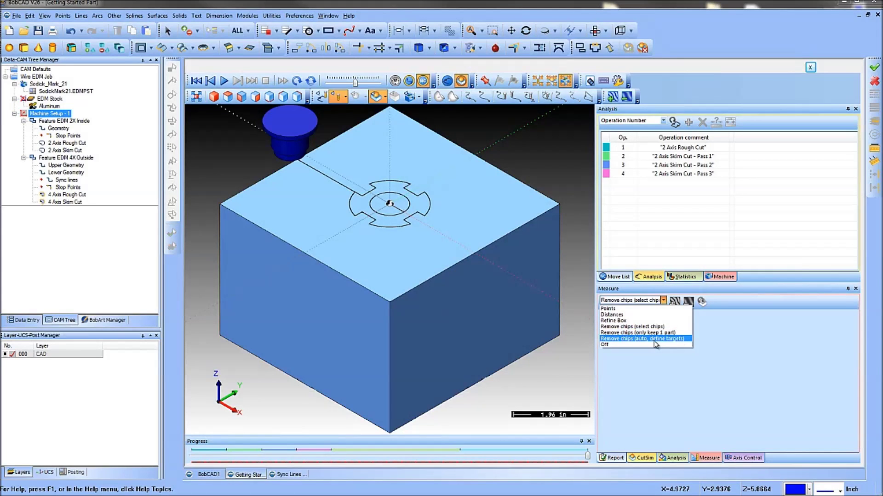
click(631, 327)
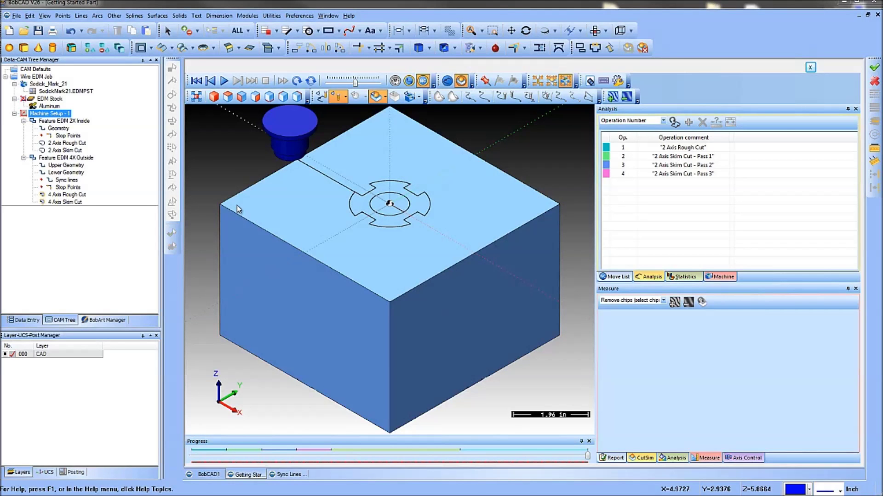
click(224, 285)
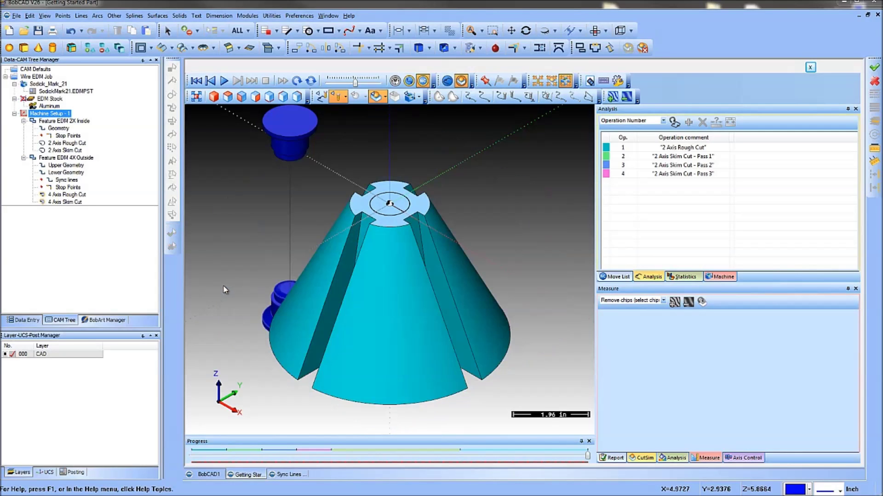
click(387, 209)
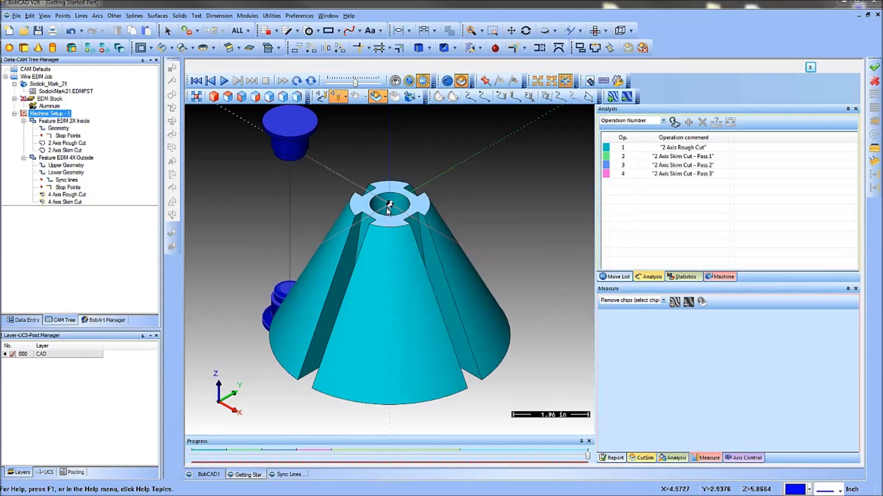
middle_drag(474, 186, 426, 316)
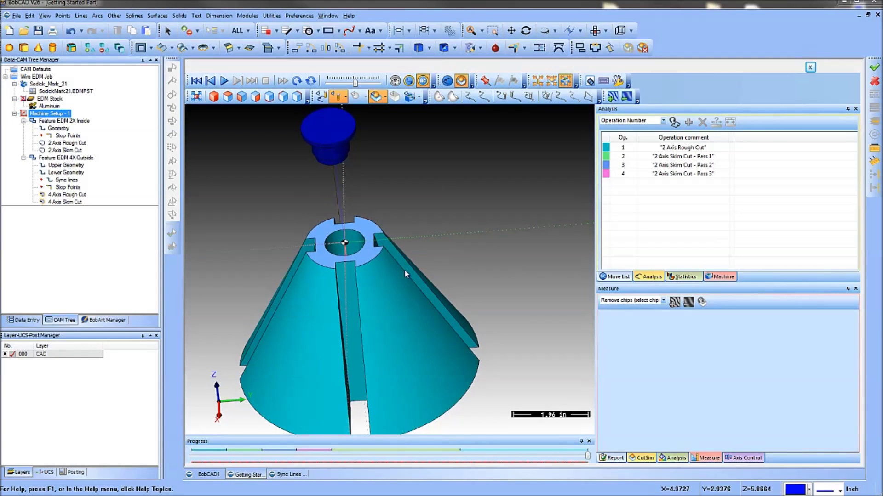
click(810, 67)
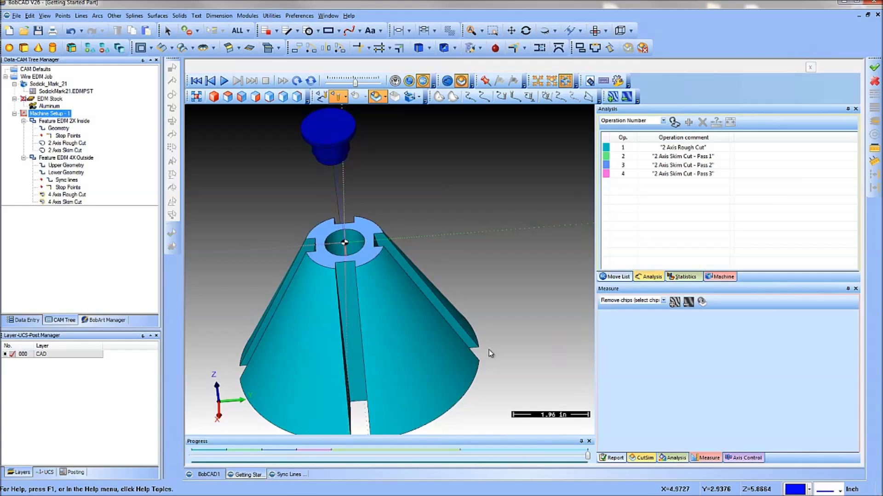
In the Sync Lines Example drawing, blank the 4X Outside feature's toolpath and show the Sync Lines layer
click(290, 477)
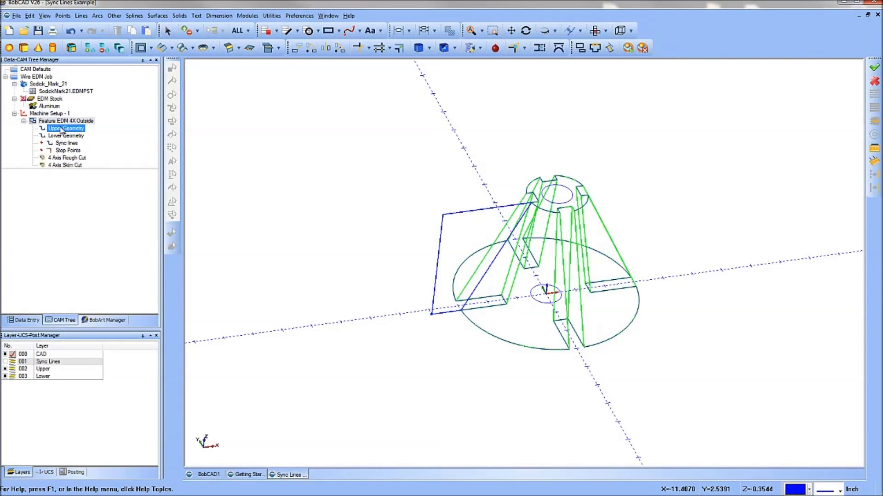
click(246, 475)
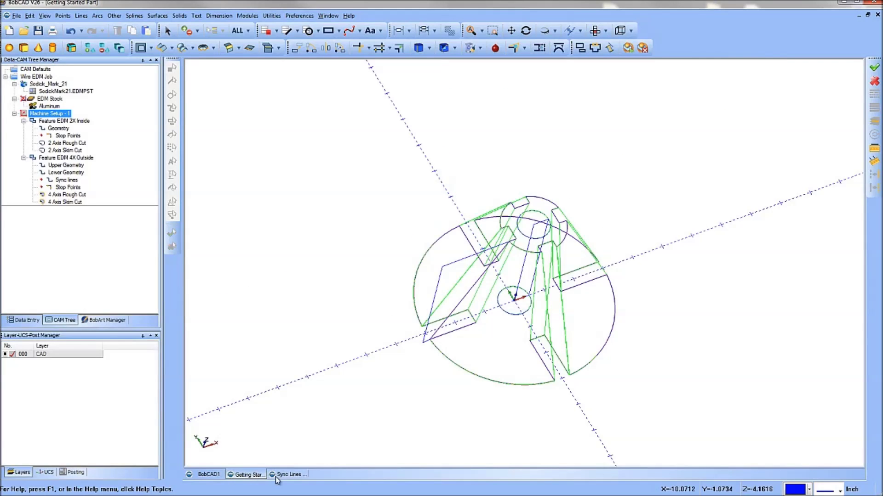
middle_drag(509, 298, 473, 259)
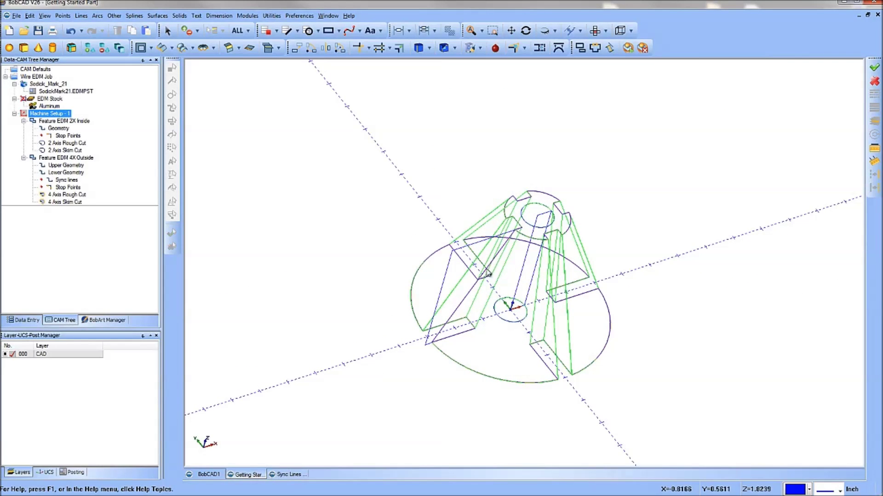
click(298, 475)
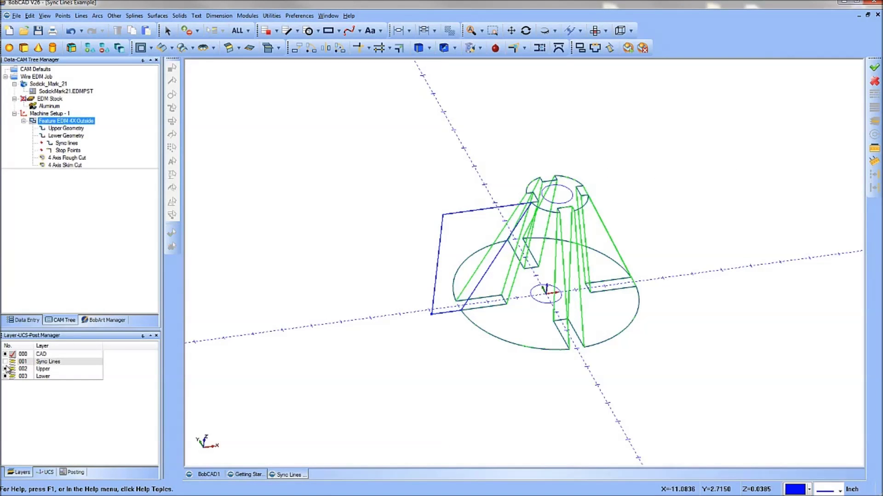
right_click(69, 121)
click(87, 277)
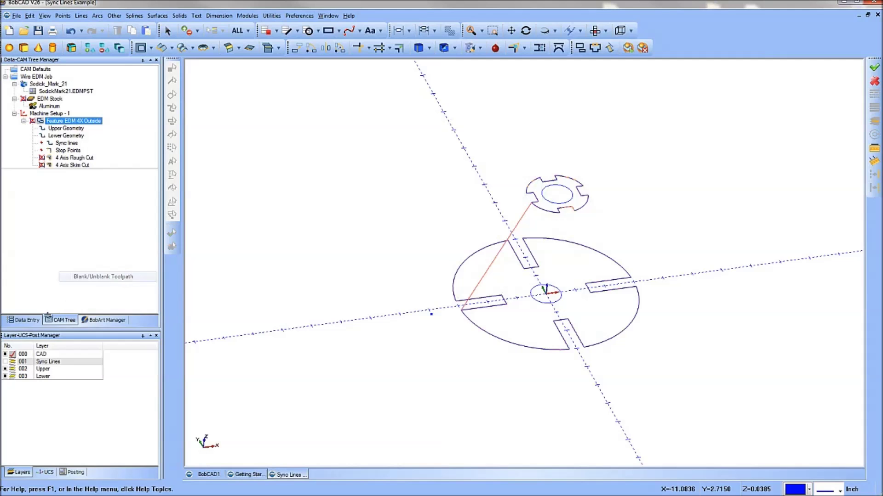
click(5, 361)
middle_drag(586, 226, 564, 229)
Reselect the 4X Outside feature's sync lines, choosing all the lines that connect the upper and lower notched profiles
click(61, 143)
right_click(65, 143)
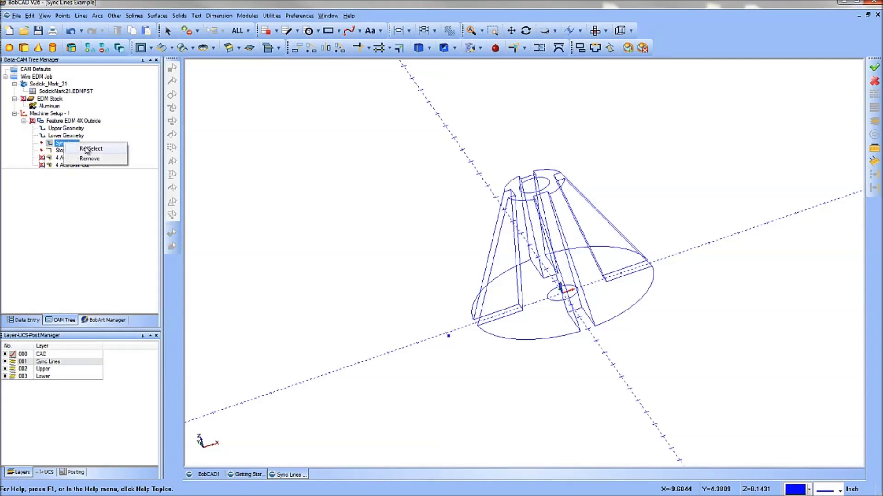
click(87, 150)
middle_drag(438, 307, 470, 254)
drag(469, 253, 652, 256)
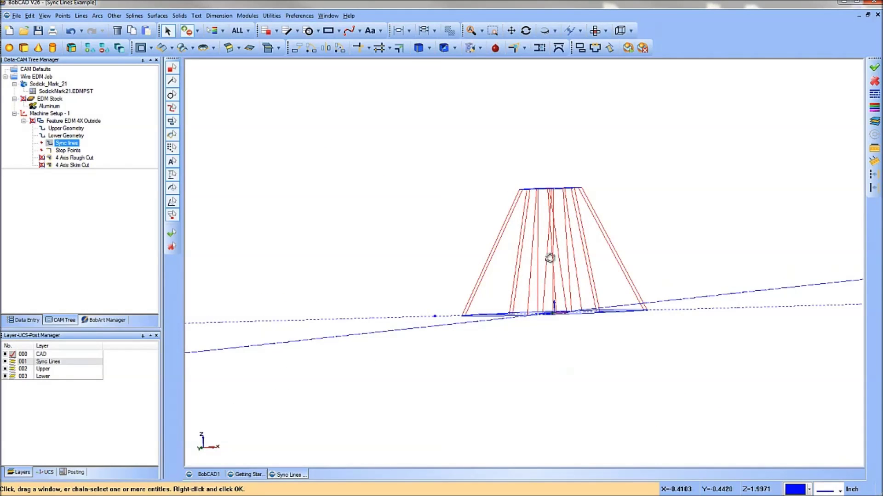
middle_drag(545, 257, 505, 216)
right_click(377, 178)
click(395, 183)
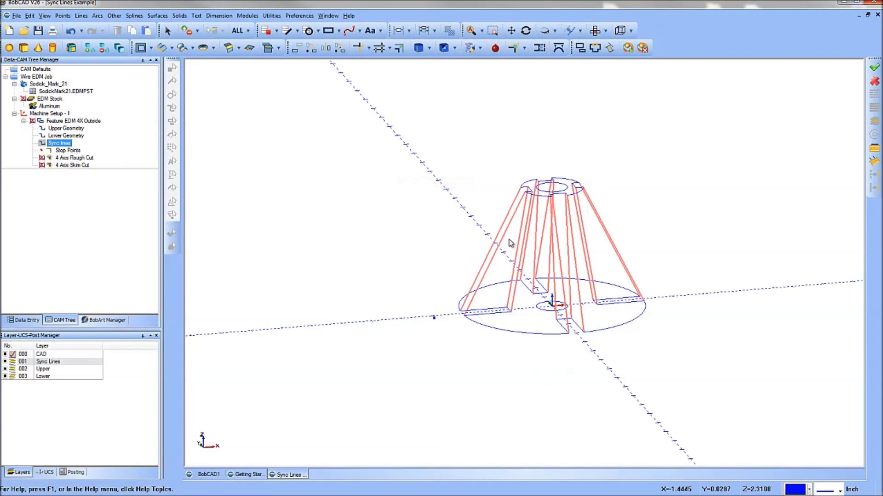
Move the lower geometry's start point to the outer corner of the notch on the negative Y side
click(55, 129)
click(59, 135)
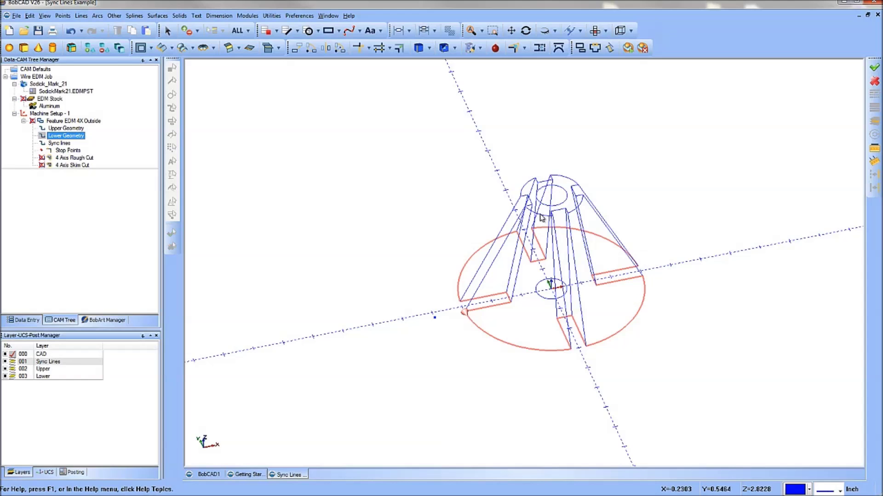
right_click(68, 136)
click(90, 164)
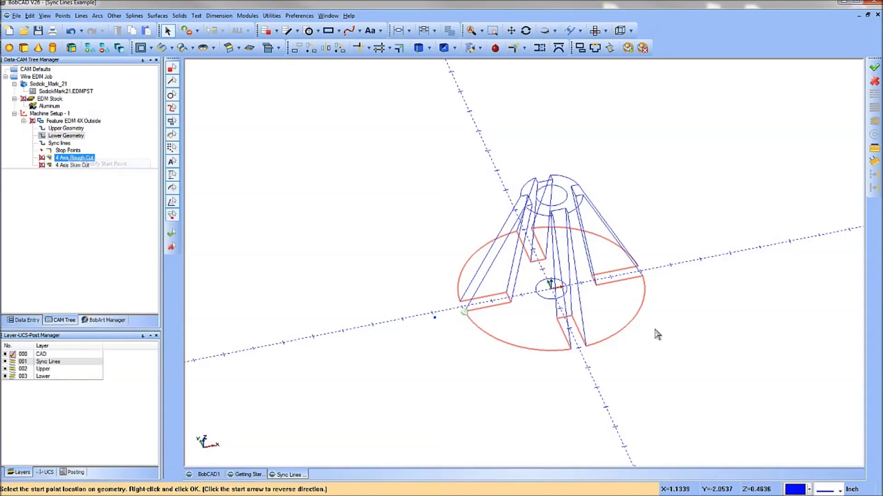
right_click(291, 234)
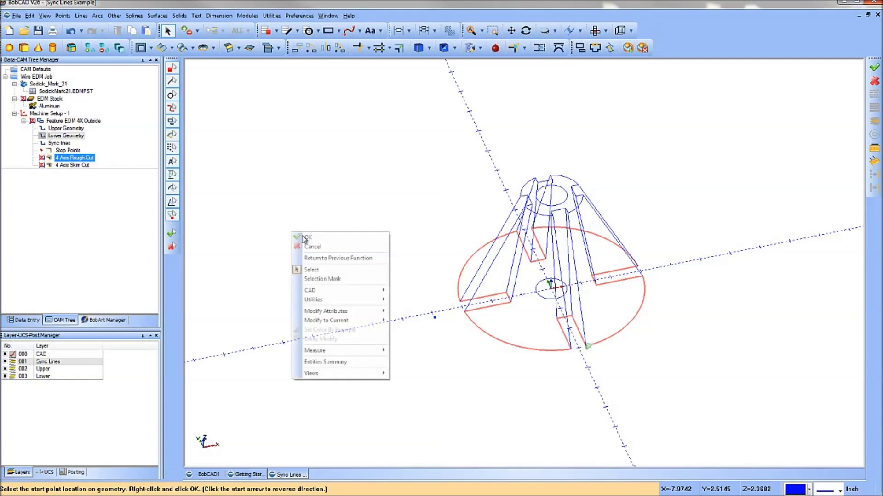
click(313, 238)
Compute the 4X Outside feature's toolpath and unblank it
click(74, 121)
right_click(70, 122)
click(95, 138)
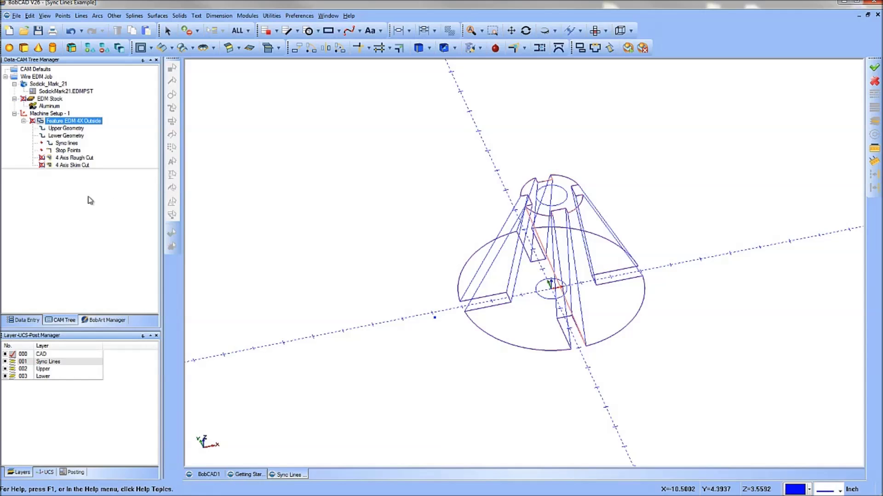
right_click(63, 121)
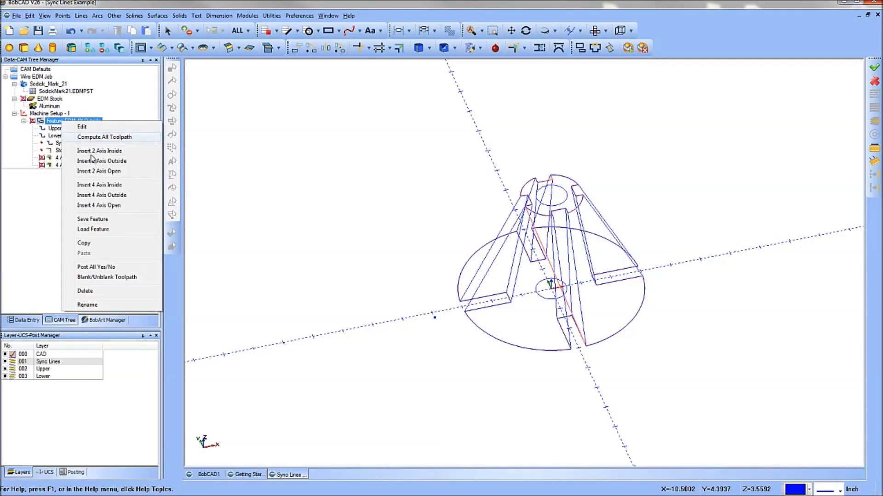
click(107, 277)
mouse_move(573, 283)
middle_down()
mouse_move(573, 318)
mouse_move(573, 274)
mouse_move(556, 310)
mouse_move(585, 288)
middle_up()
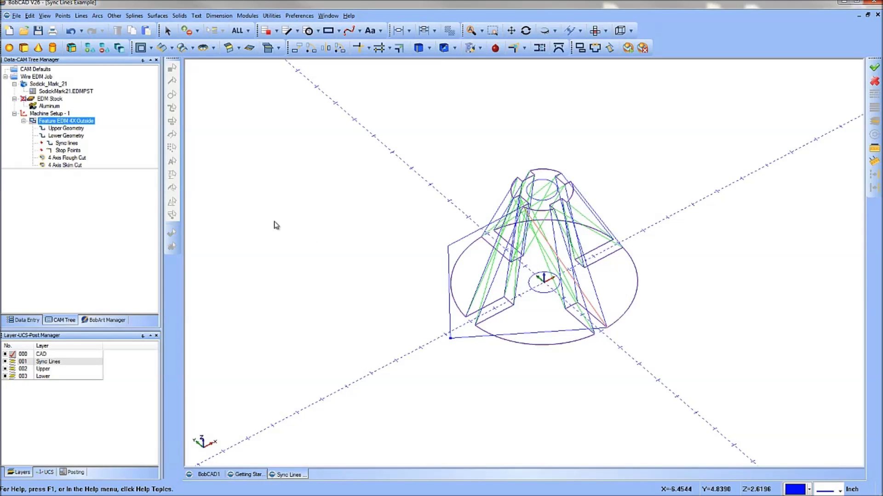
Move the lower geometry's start point to the outer corner of the notch on the negative X side and recompute the 4X Outside toolpath
click(64, 136)
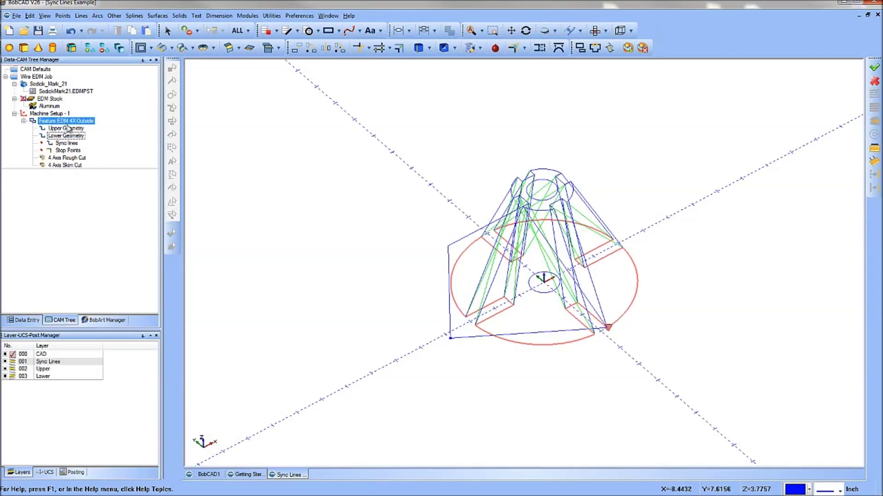
right_click(69, 135)
click(103, 163)
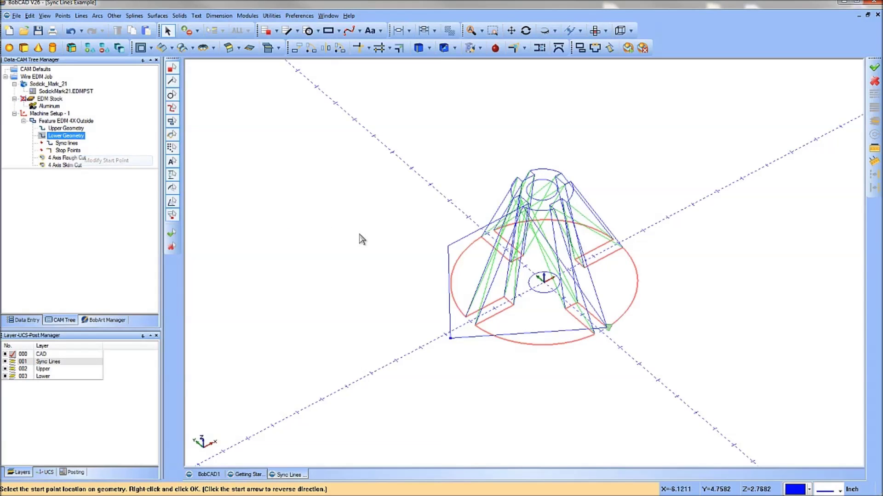
click(476, 327)
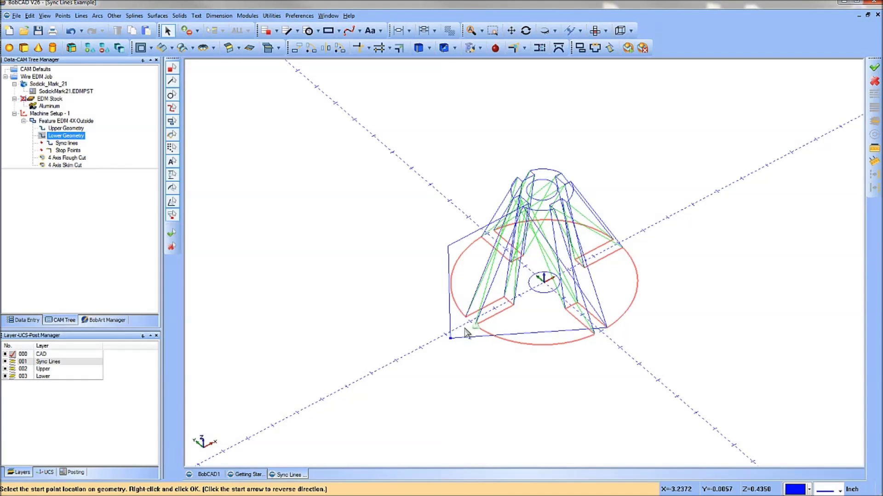
right_click(267, 194)
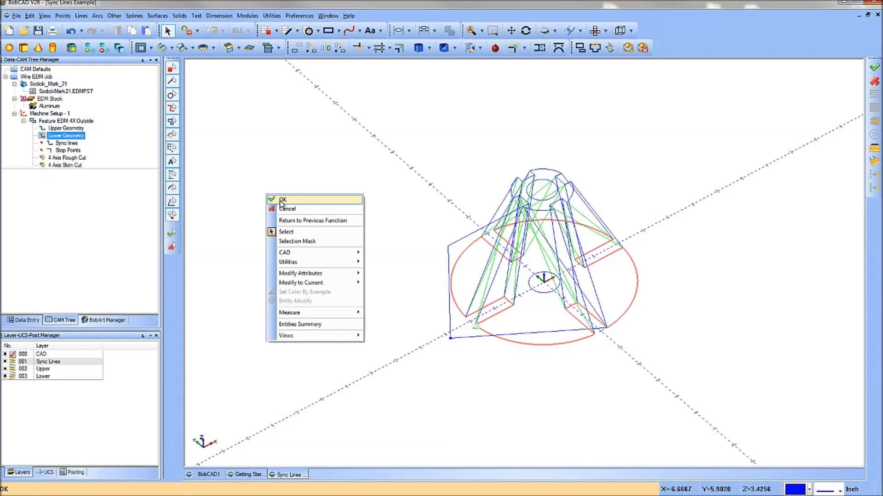
click(283, 199)
right_click(60, 121)
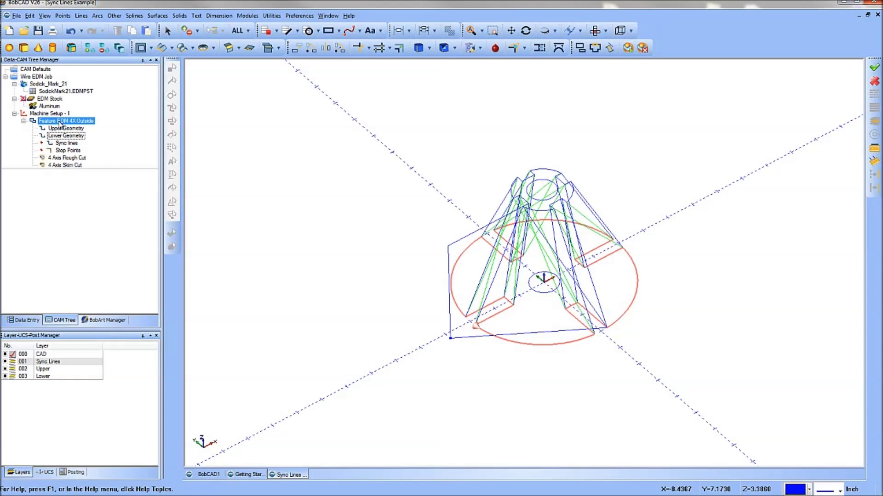
click(81, 137)
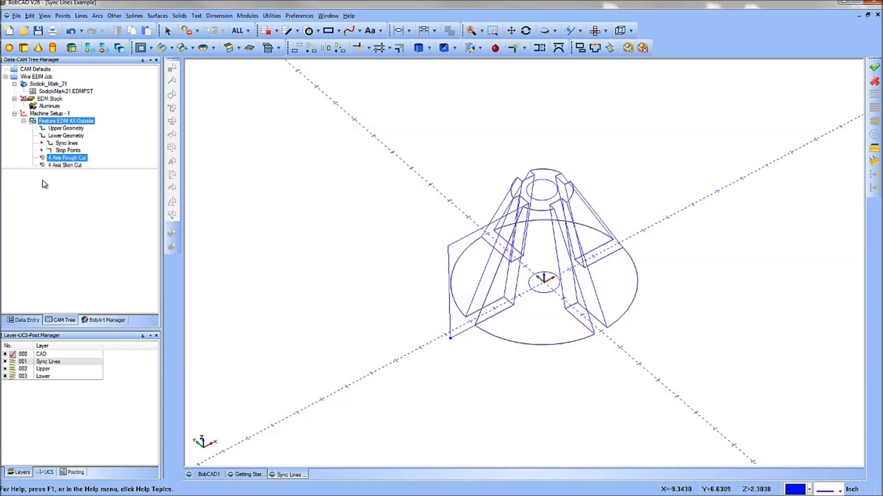
Hide the Sync Lines, Upper and Lower layers so only the CAD layer and the toolpath are displayed
click(5, 362)
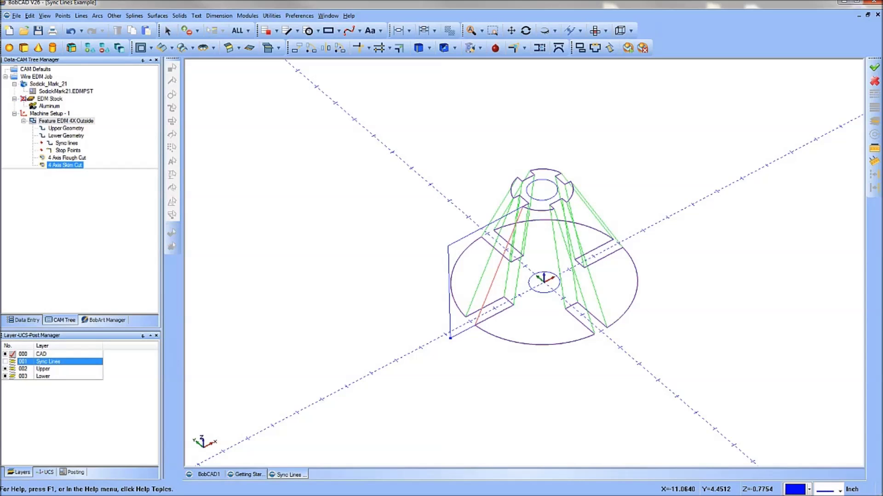
click(5, 369)
click(5, 376)
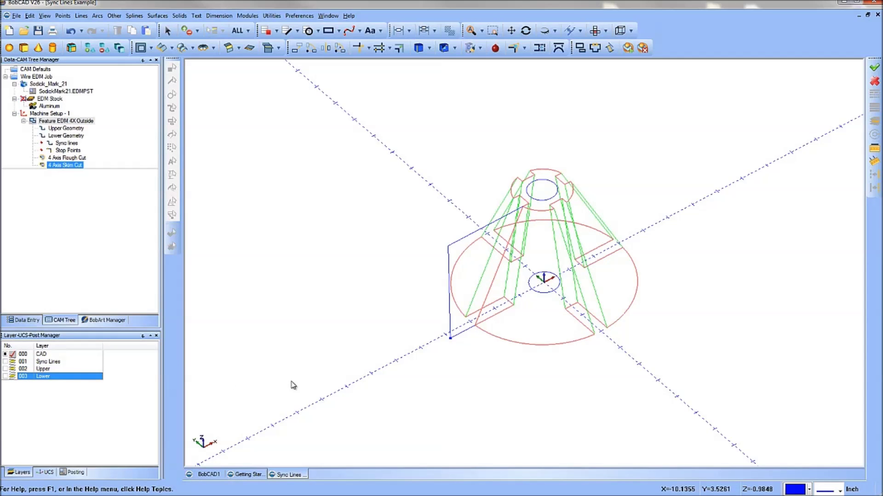
click(61, 121)
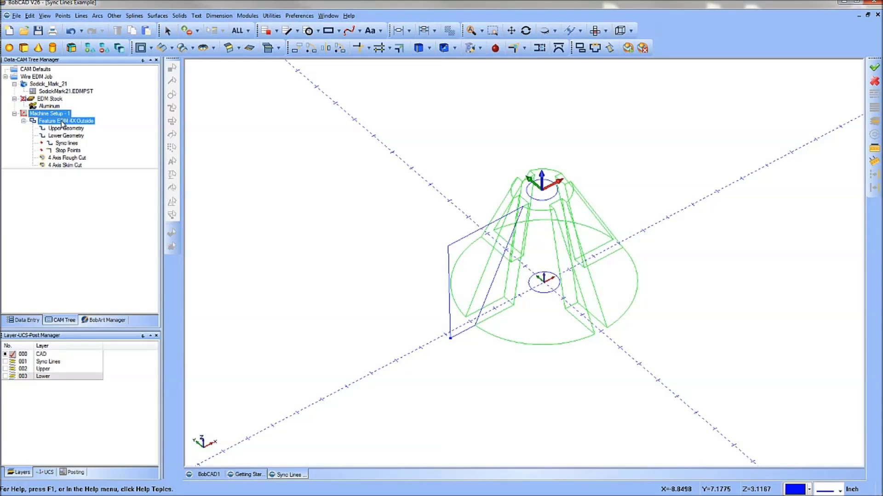
Switch to the Getting Started Part drawing and post the Wire EDM job's program
click(245, 474)
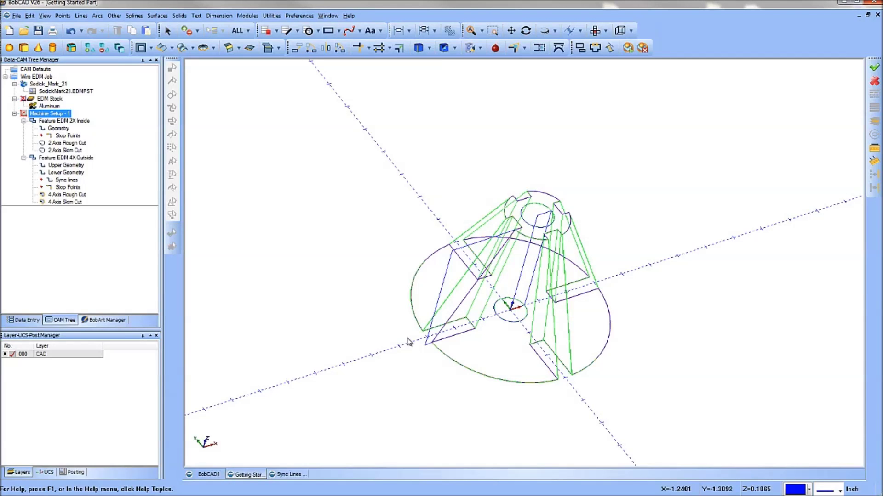
click(291, 476)
click(251, 475)
click(91, 91)
click(37, 76)
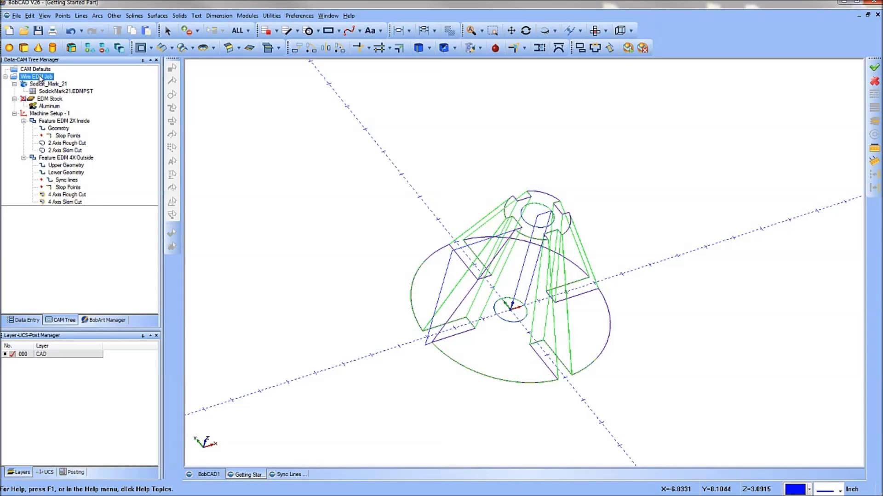
right_click(40, 78)
click(62, 104)
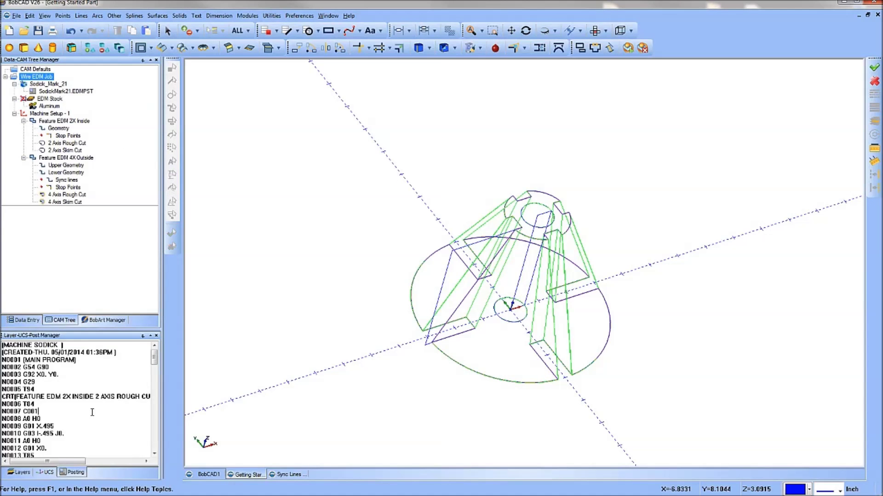
Examine the posted code for the 2X Inside and 4X Outside features' rough and skim cuts
scroll(91, 412, down, 3)
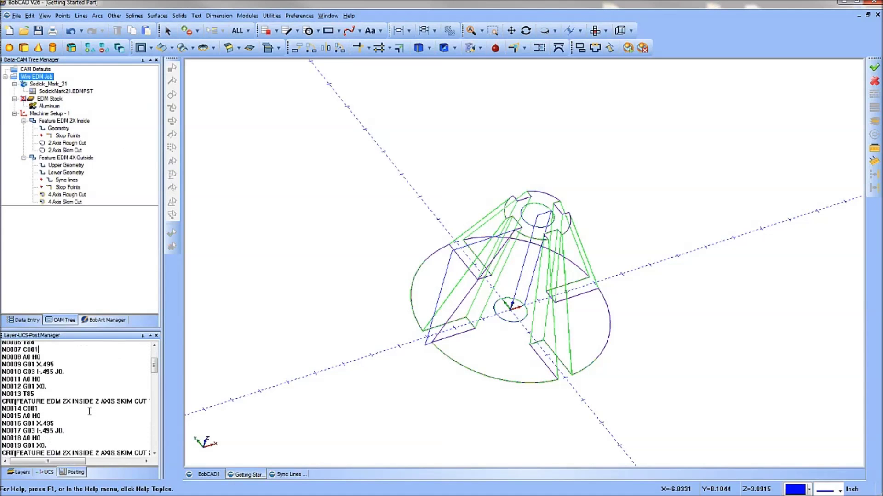
scroll(89, 411, down, 5)
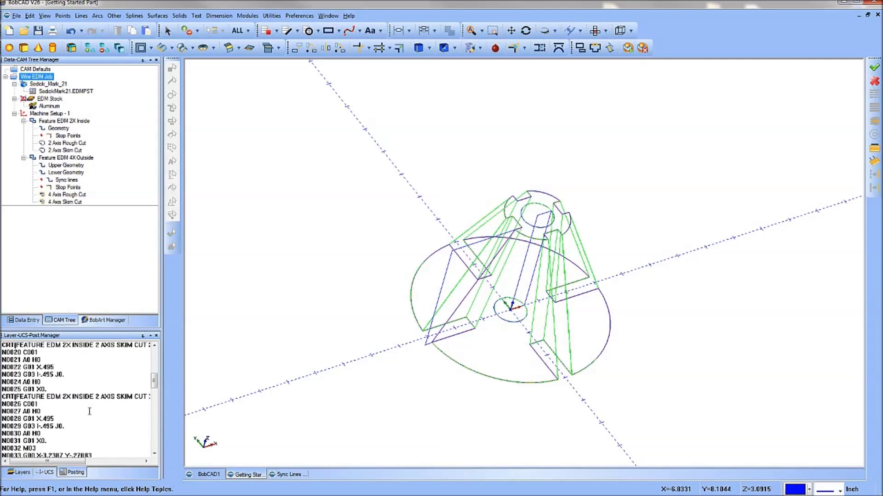
scroll(90, 411, down, 2)
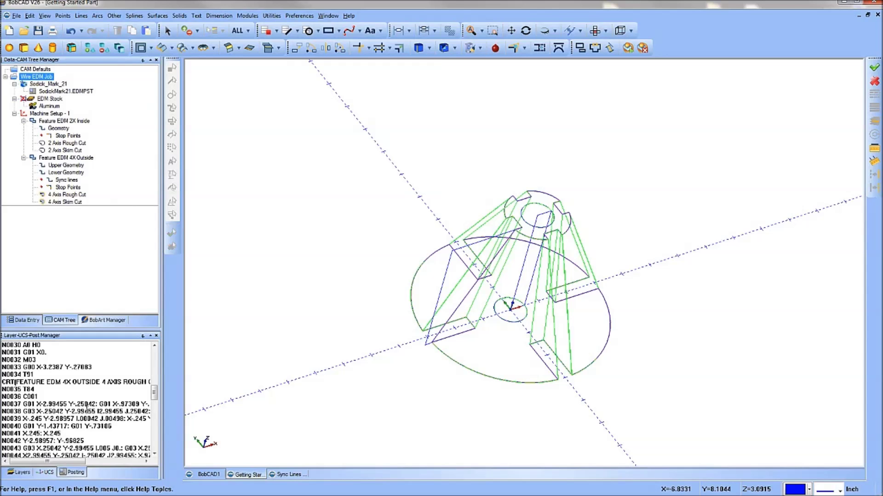
scroll(87, 407, down, 10)
scroll(86, 409, down, 3)
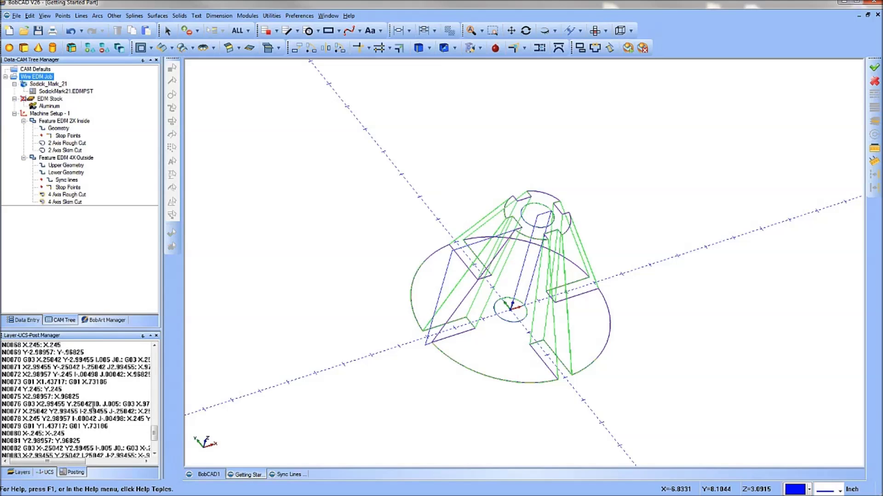